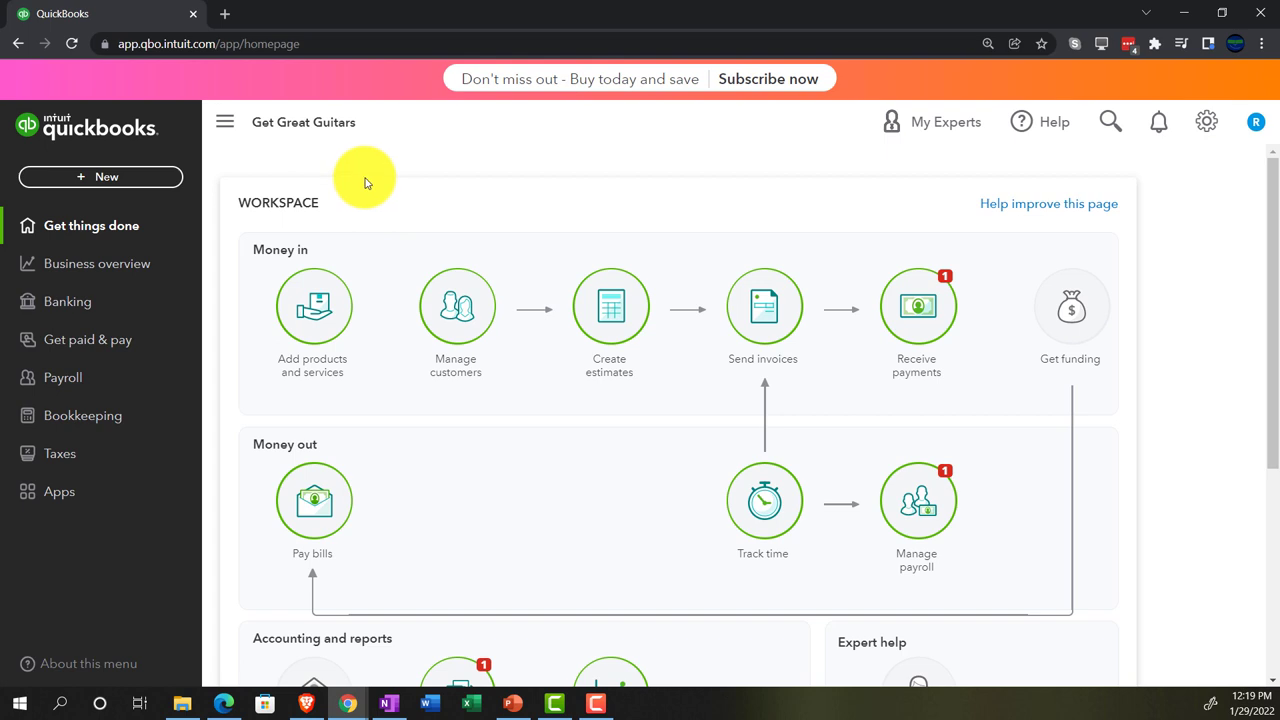
key(ctrl+plus)
key(ctrl+plus)
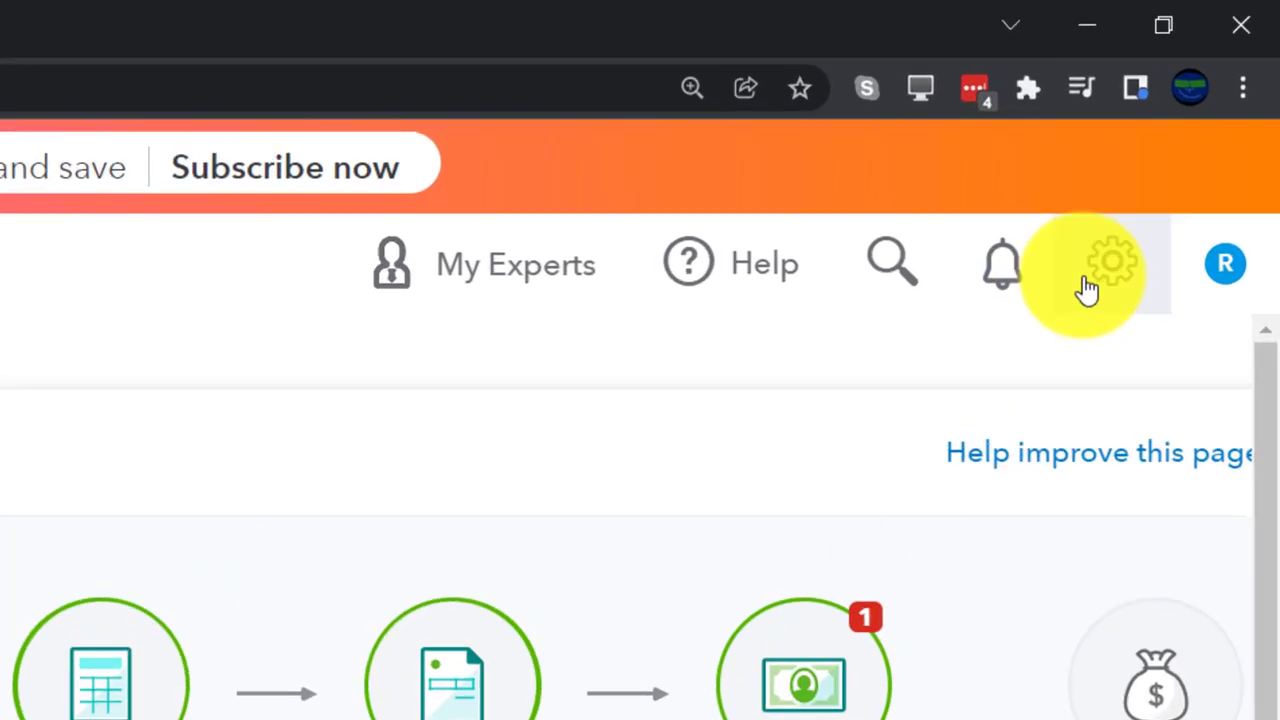
click(1192, 133)
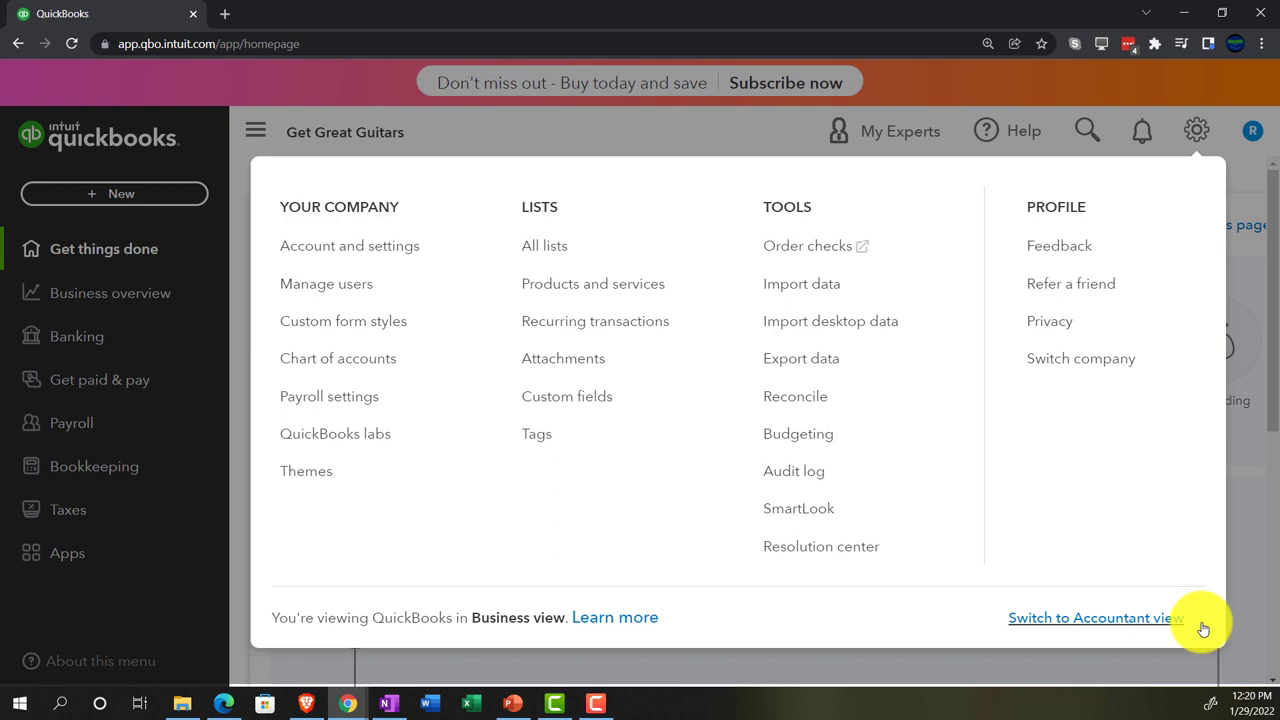
click(1247, 569)
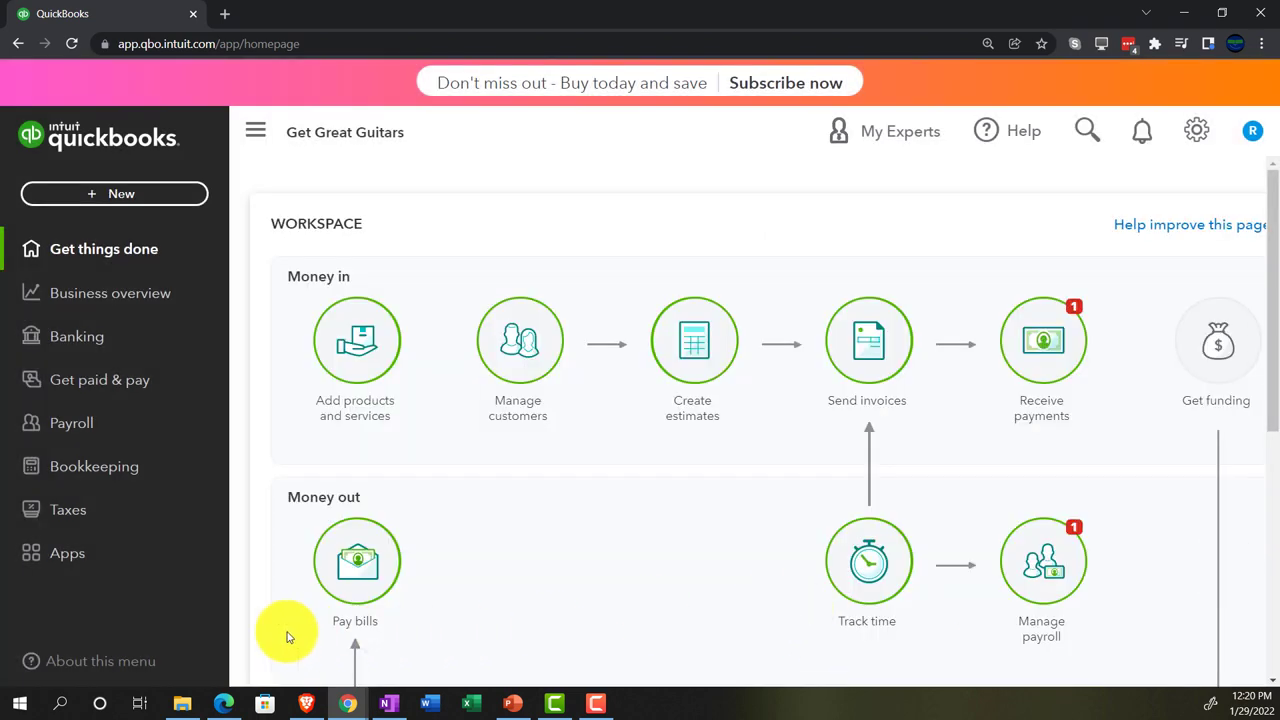
click(224, 703)
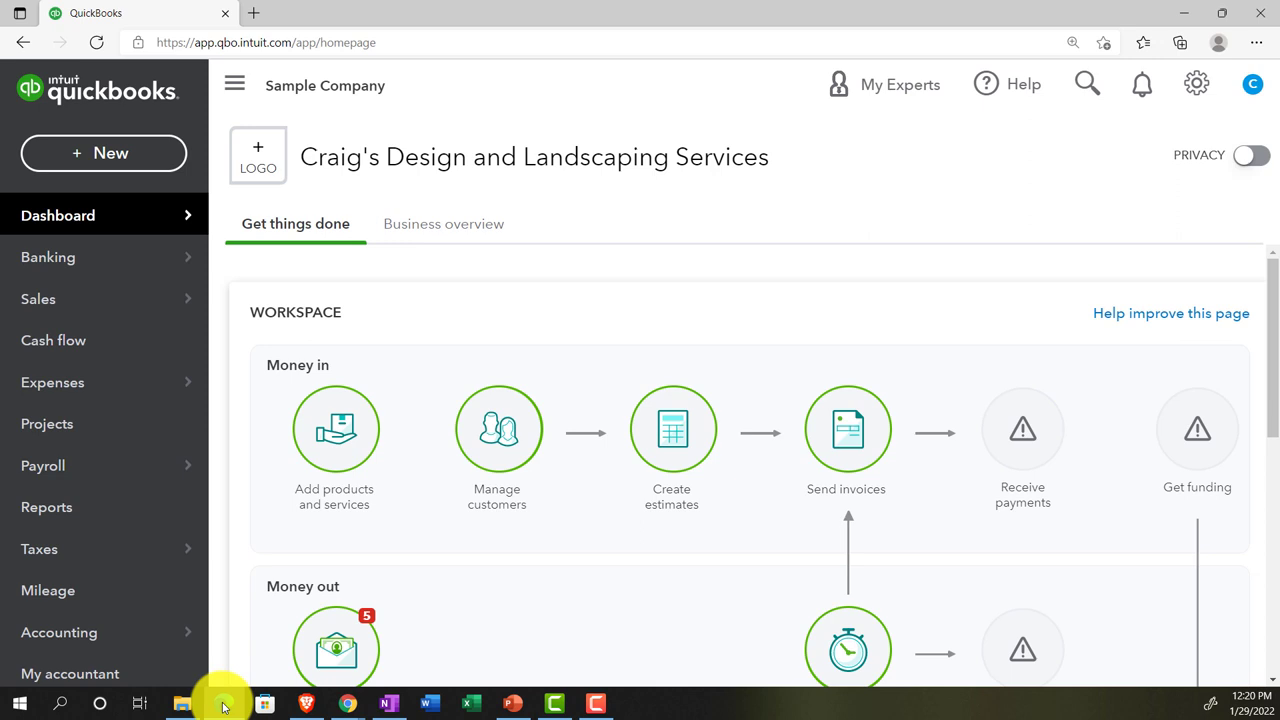
click(224, 703)
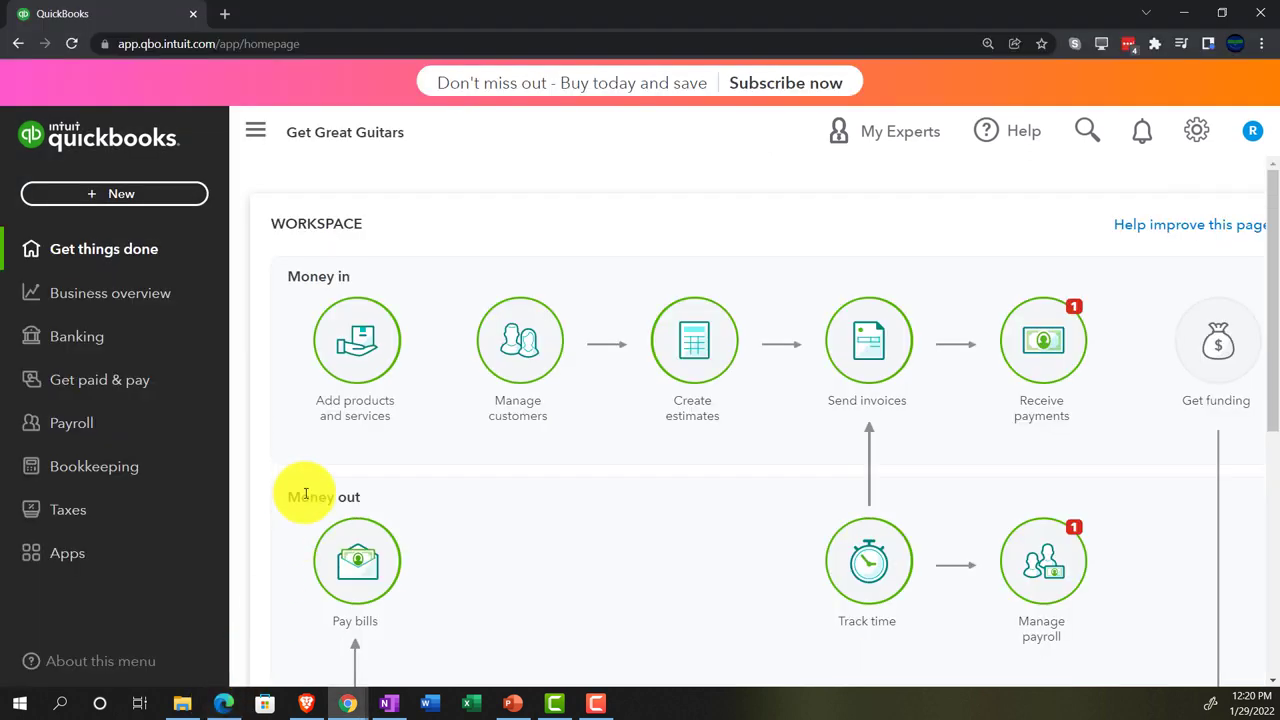
Duplicate the Get Great Guitars homepage tab three times so that four tabs are open
right_click(147, 18)
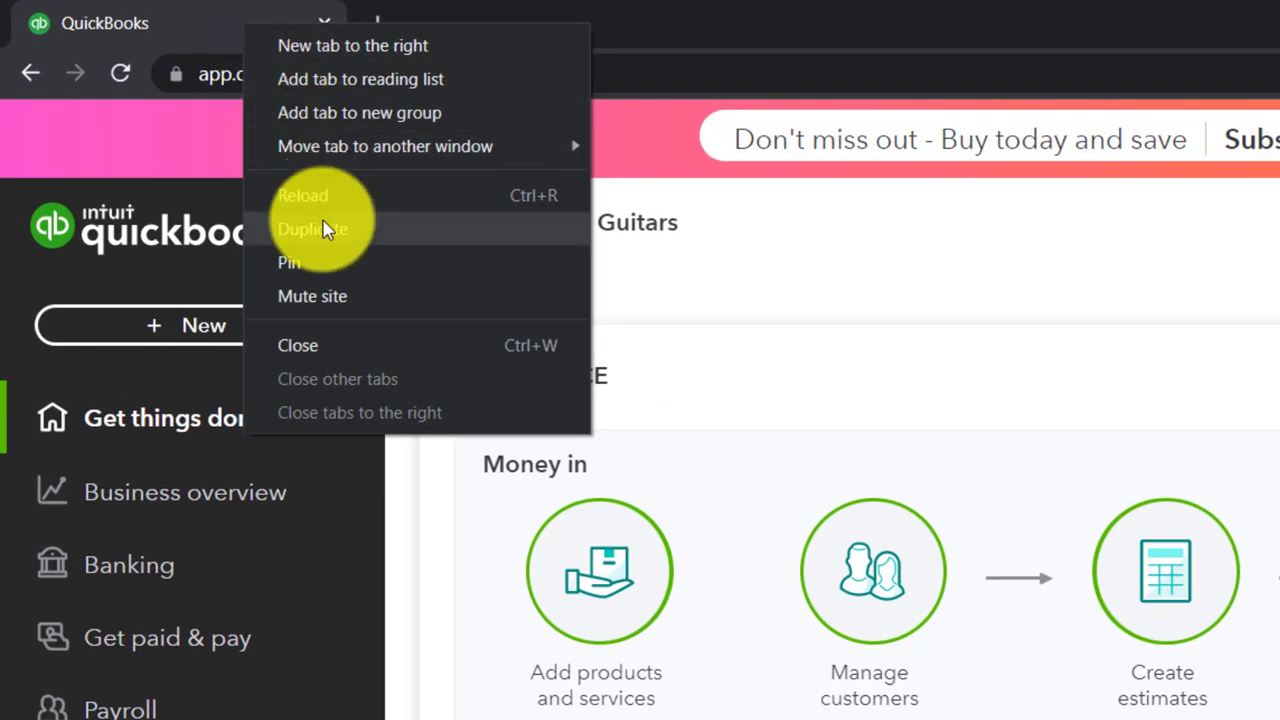
click(313, 229)
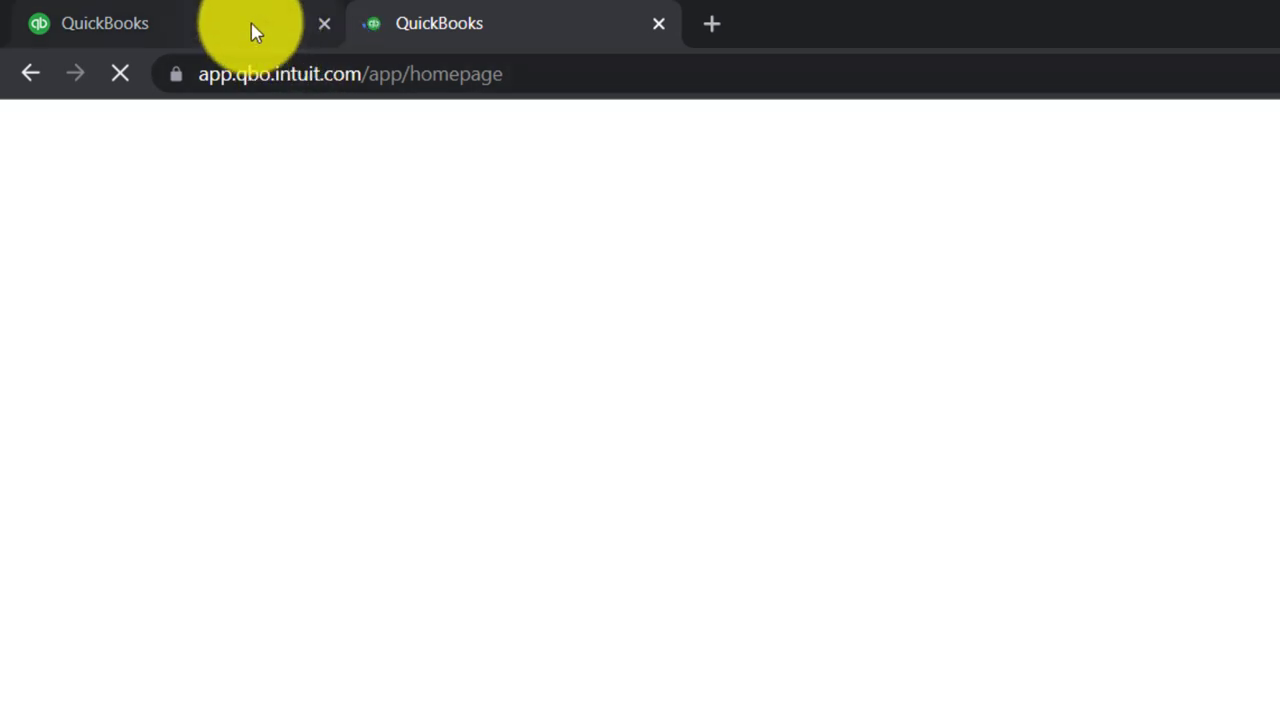
click(252, 30)
right_click(252, 30)
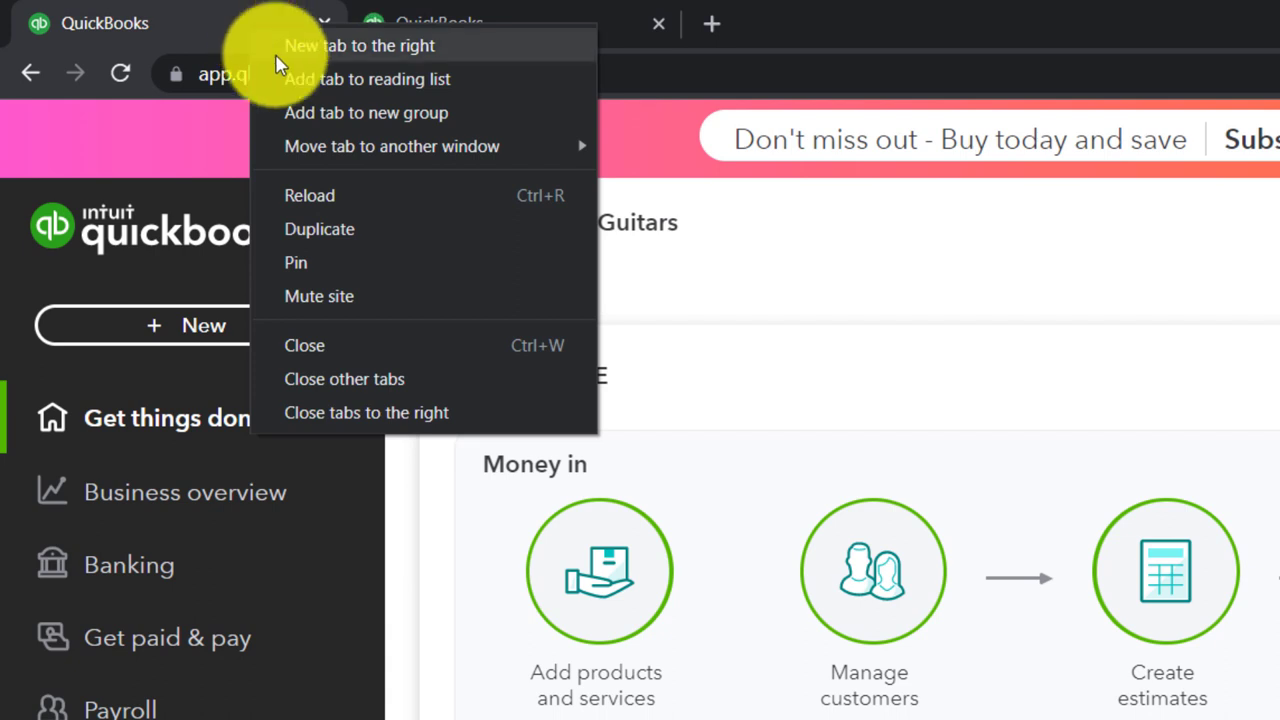
click(320, 229)
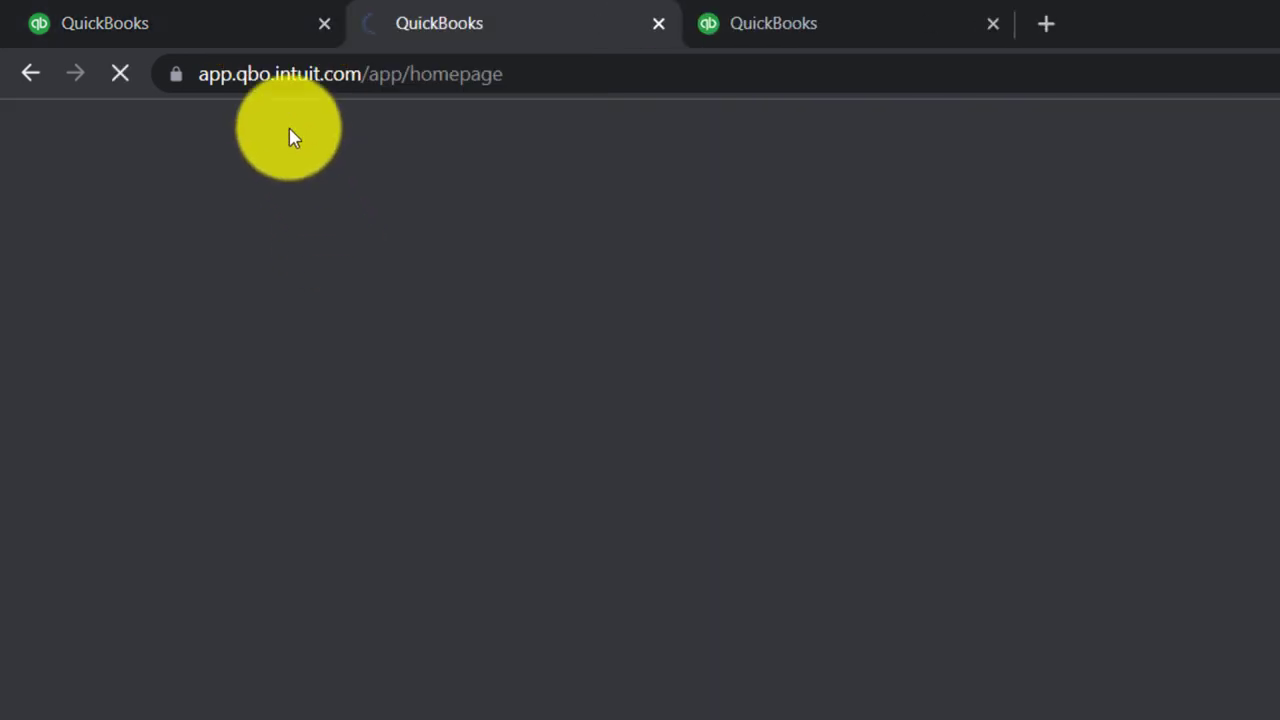
click(231, 29)
right_click(231, 31)
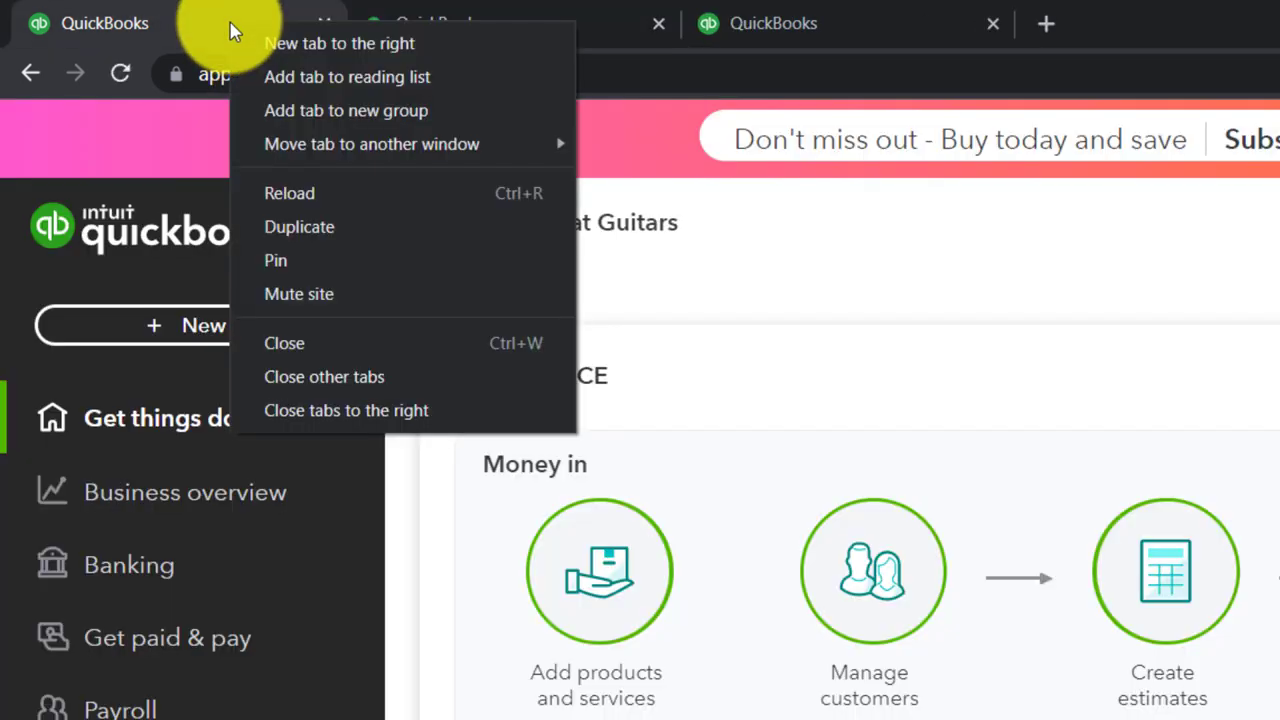
click(280, 226)
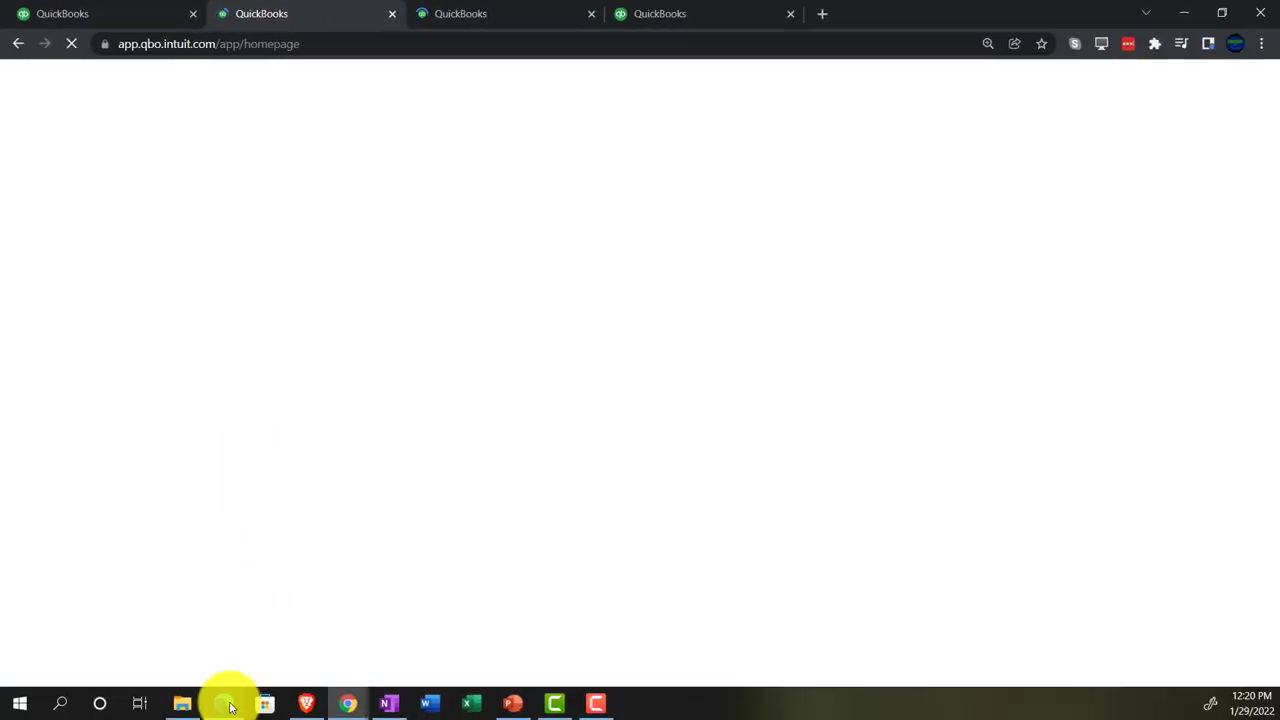
mouse_move(229, 707)
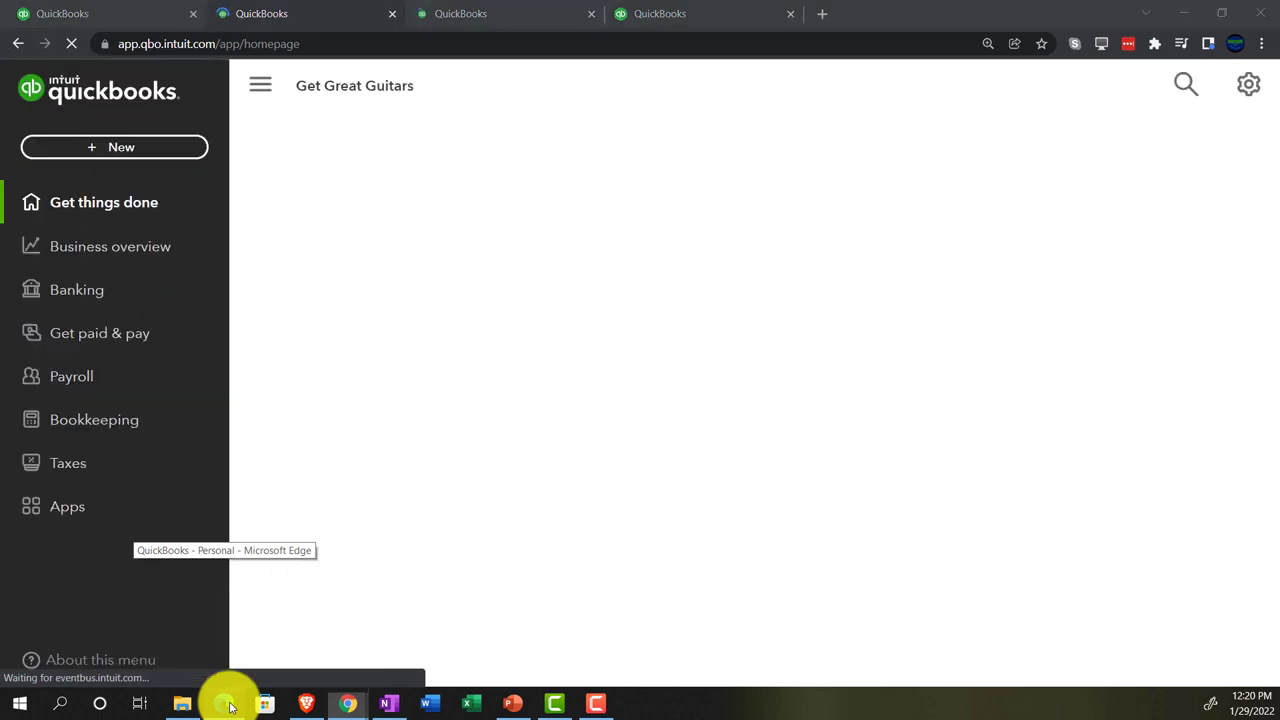
click(229, 707)
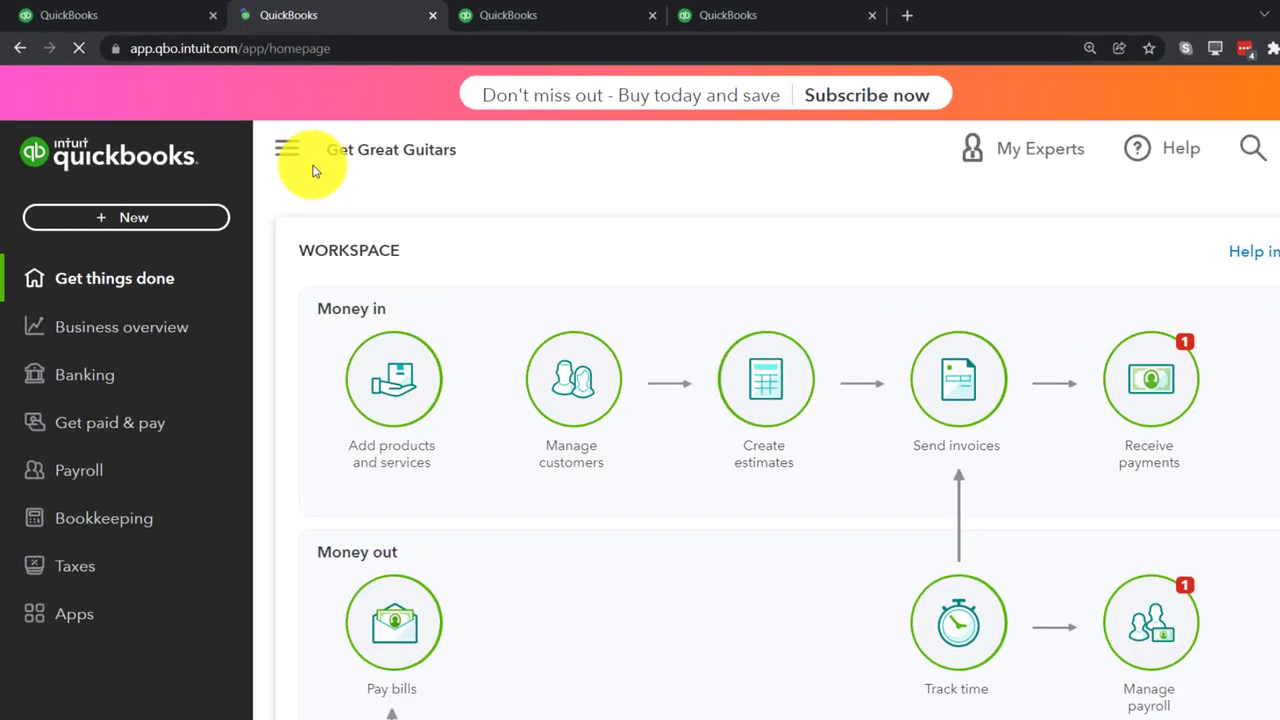
Open the Balance Sheet report from the favorite reports in the second tab, with the navigation sidebar collapsed
click(186, 441)
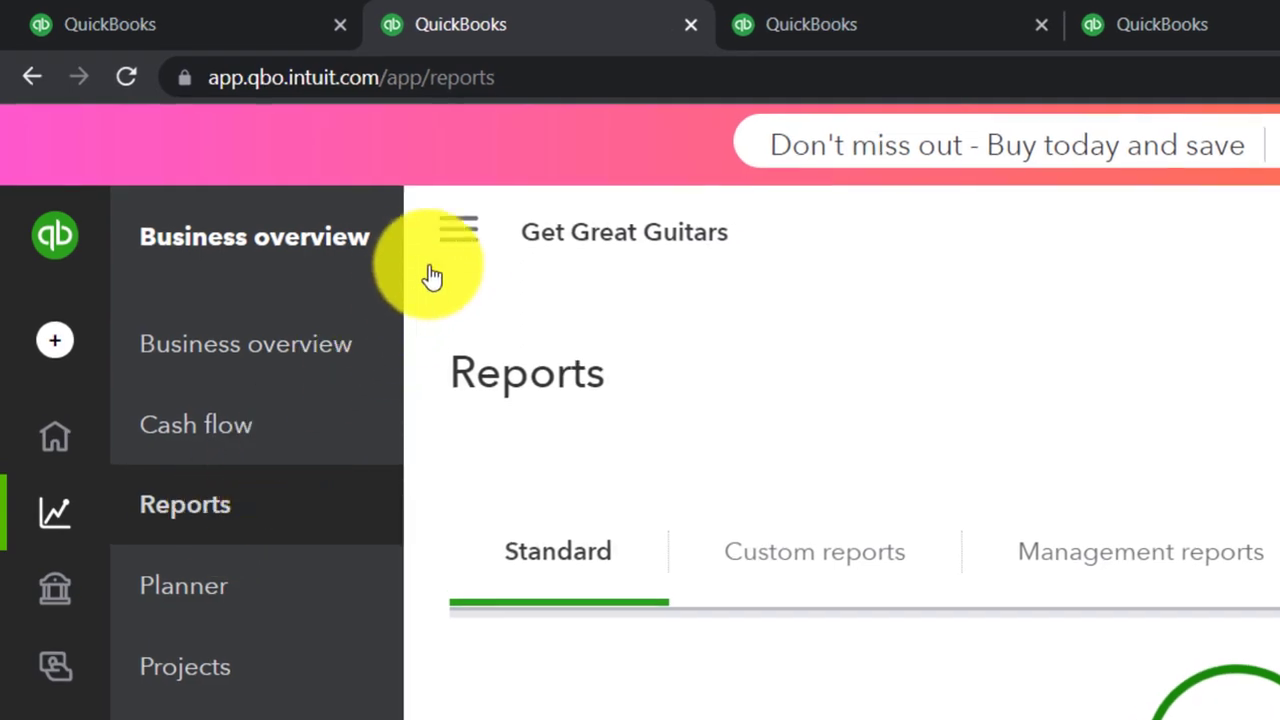
click(458, 230)
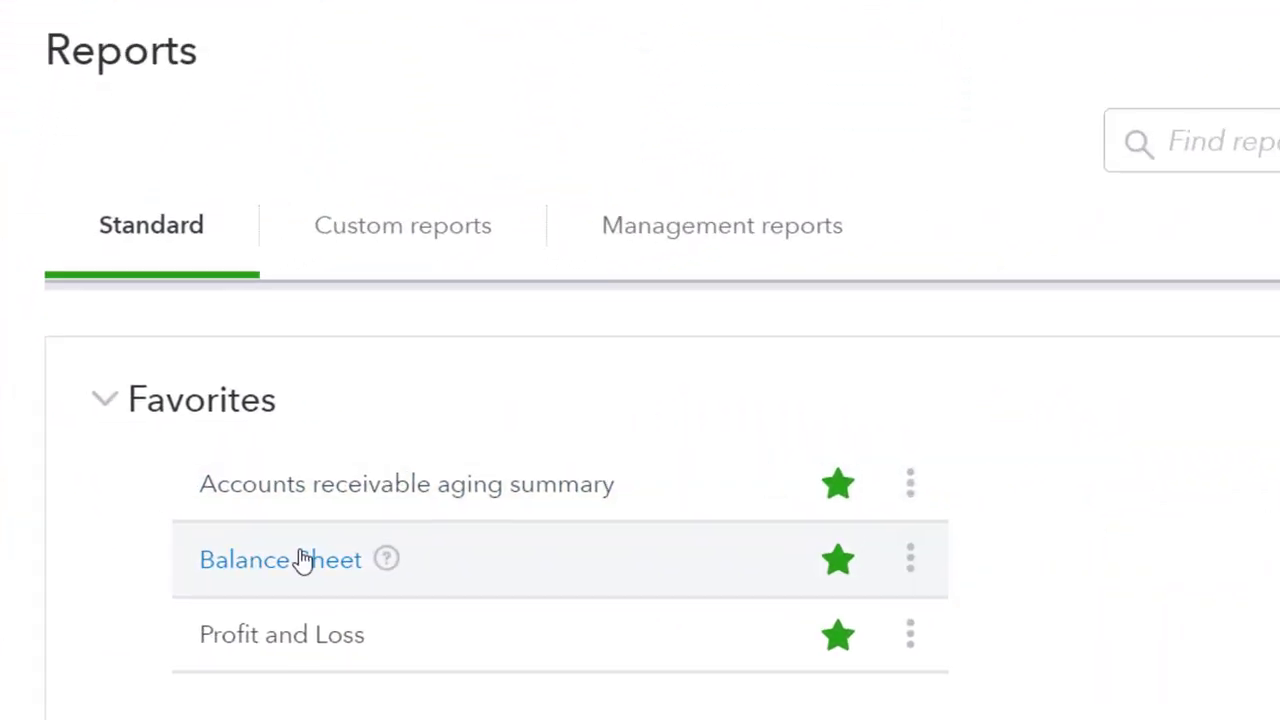
click(303, 562)
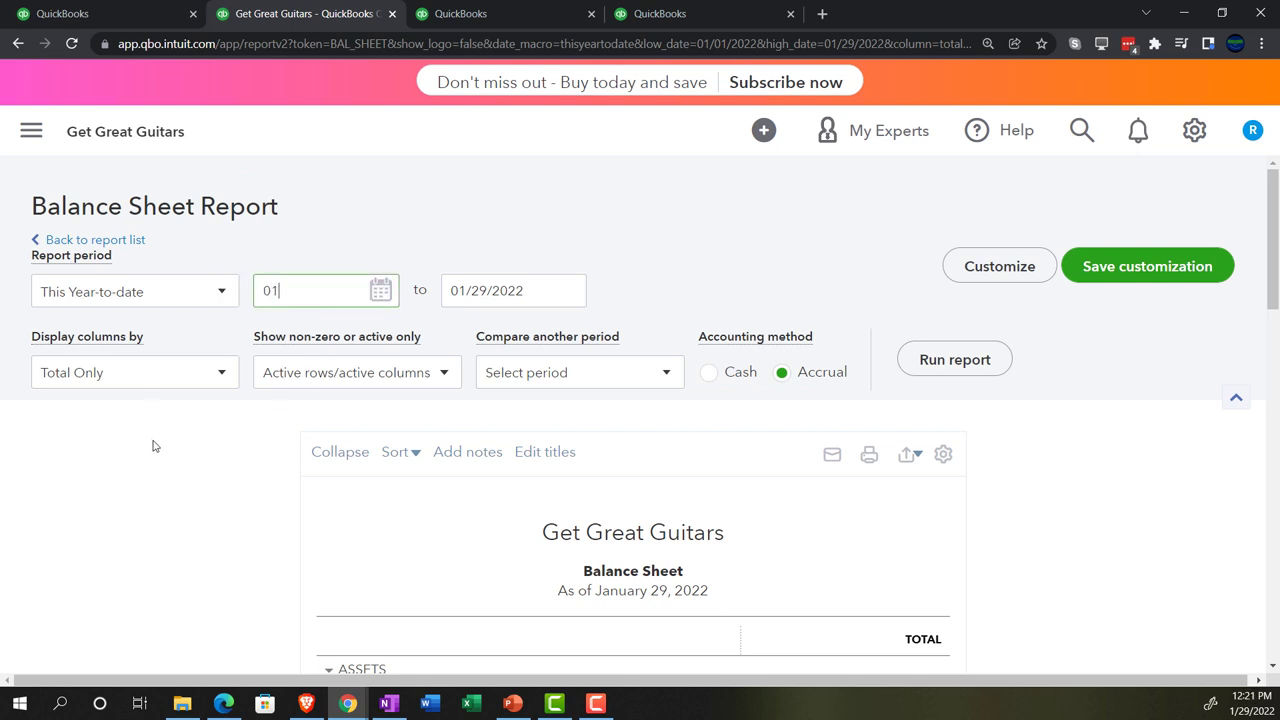
Run the Balance Sheet report for the period 01/01/2022 to 12/31/2022
text(2022)
key(Tab)
text(1)
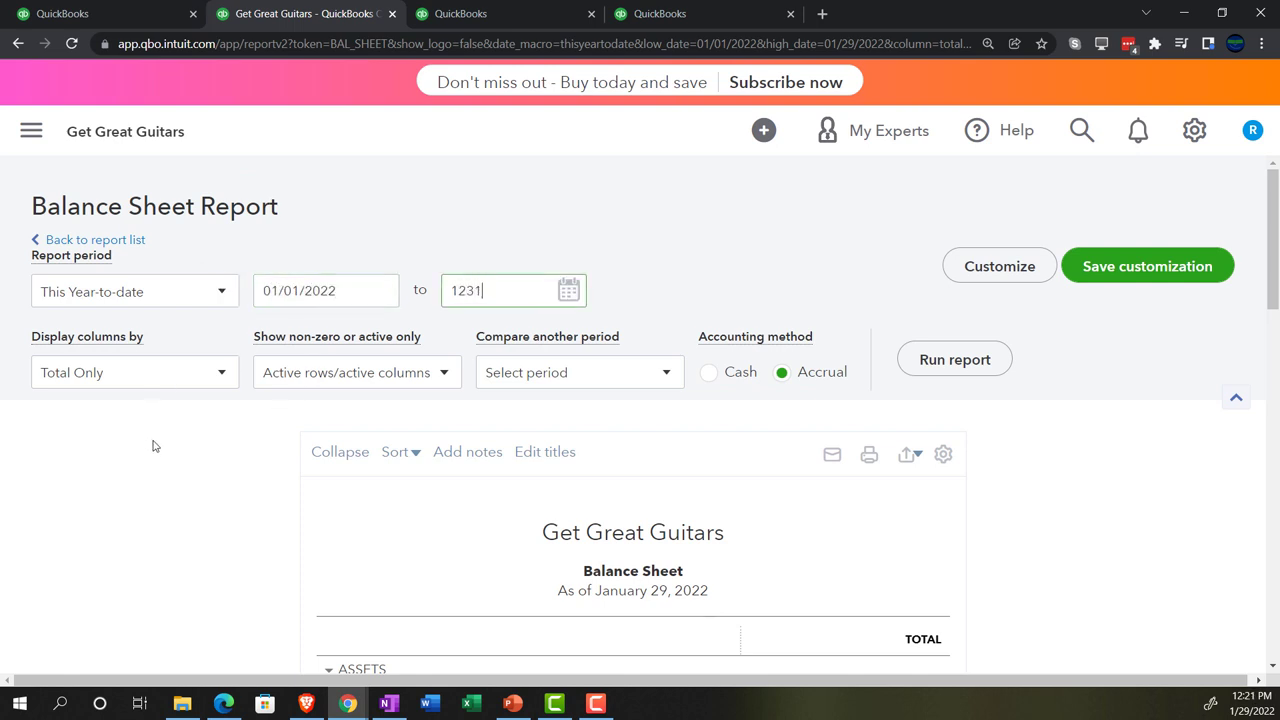
key(Tab)
click(936, 368)
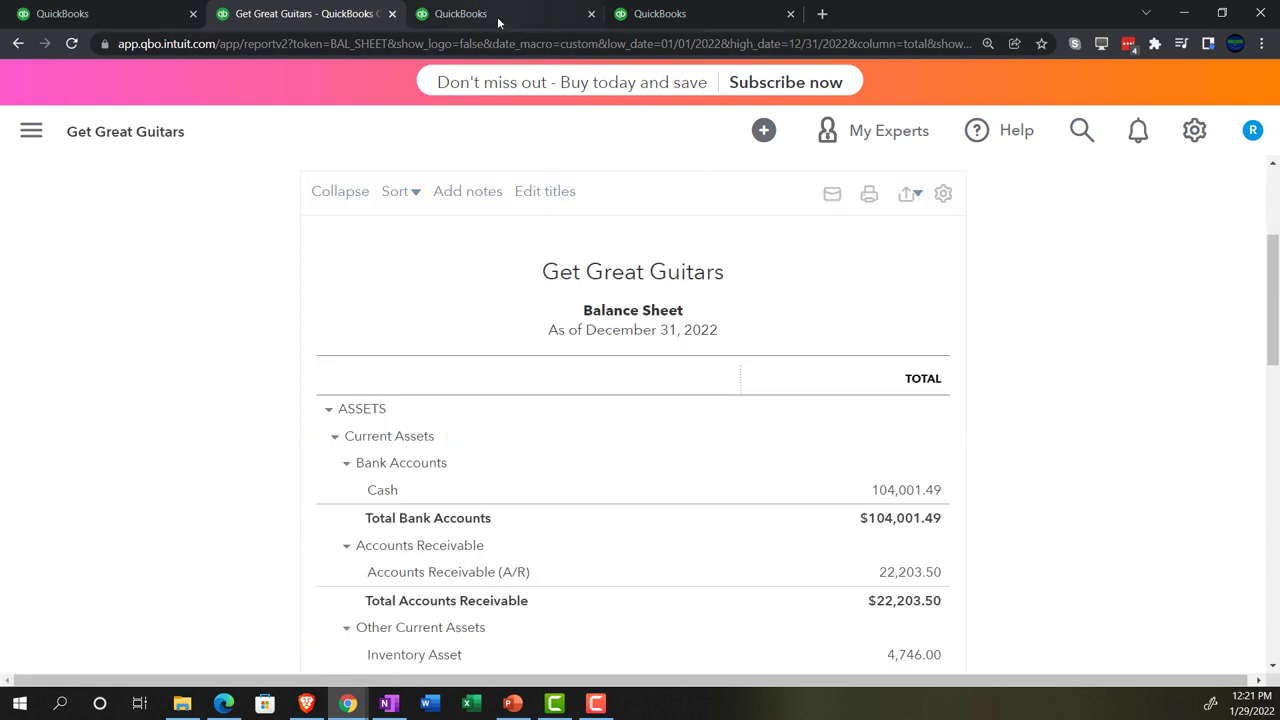
Open the Profit and Loss report from the favorite reports in the third tab
click(497, 16)
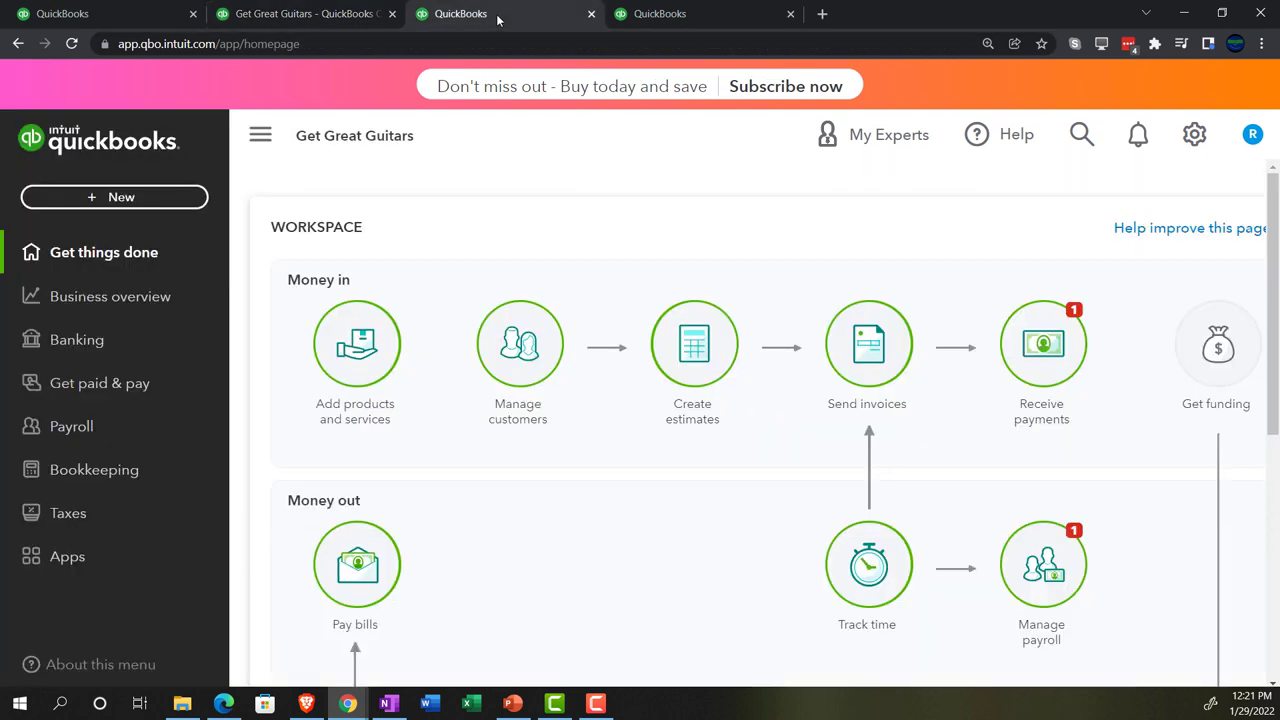
click(126, 300)
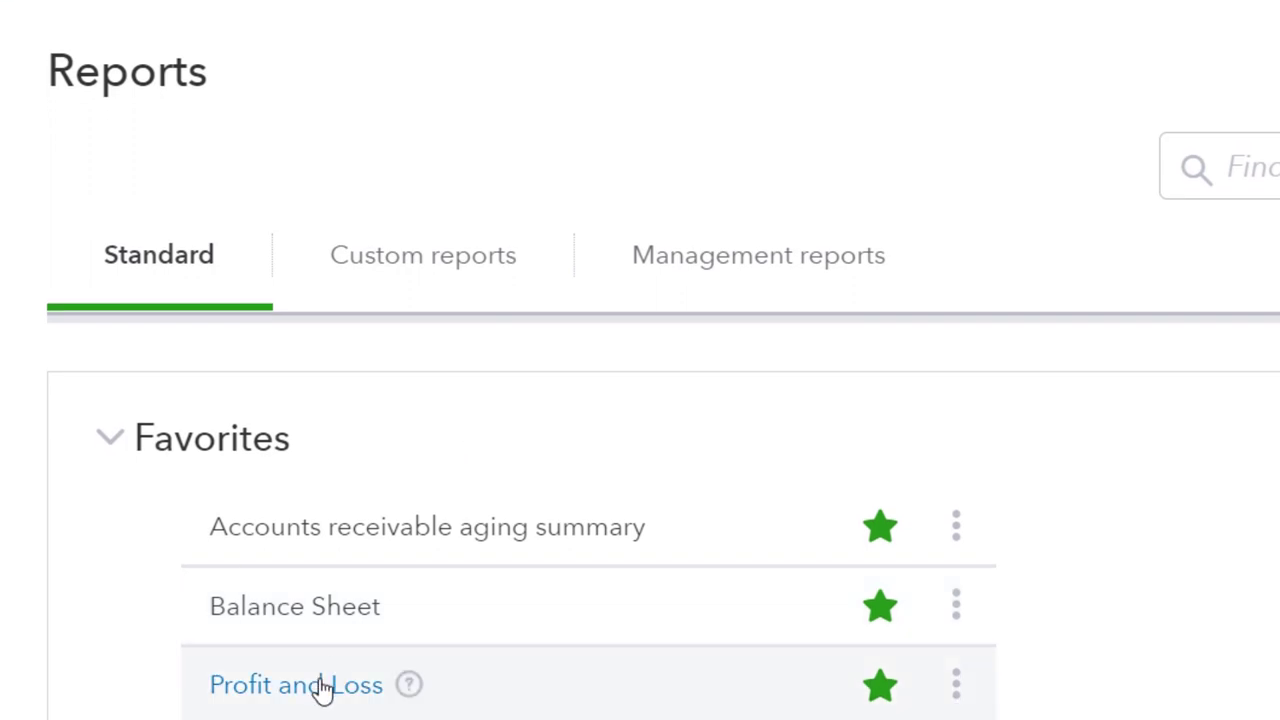
click(320, 688)
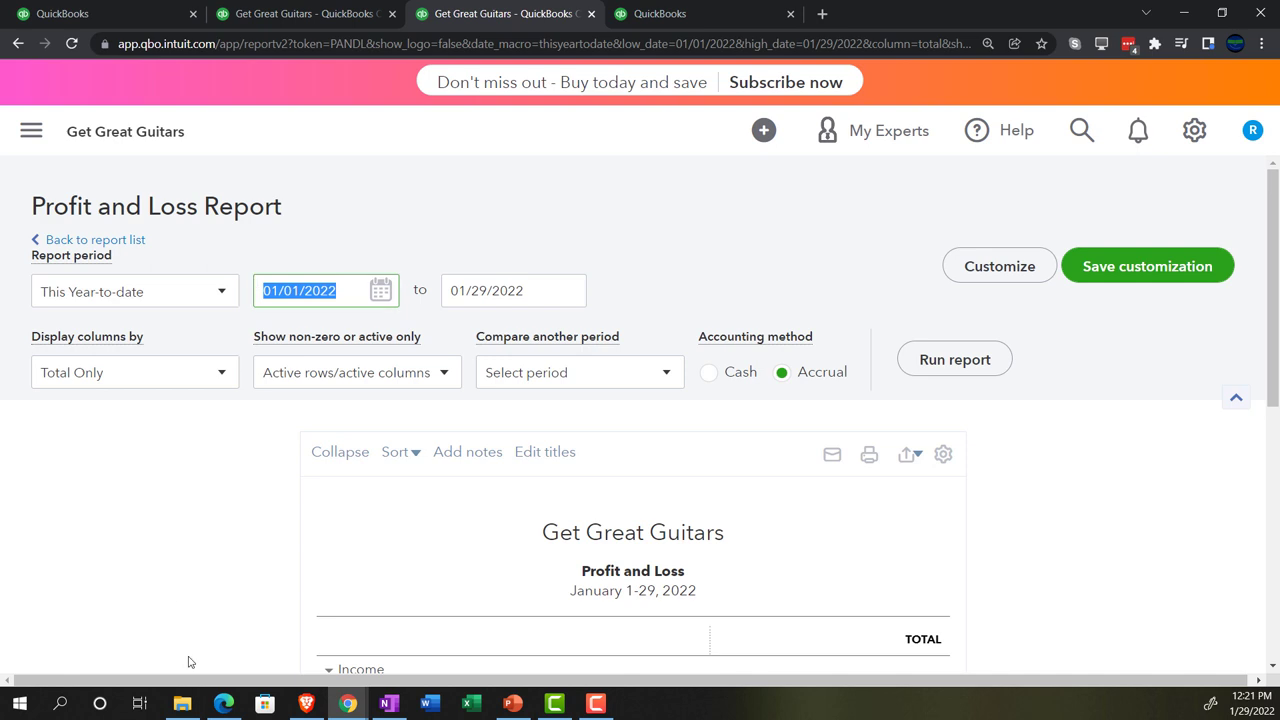
Set the Profit and Loss report period to 01/01/2022 through 02/28/2022
text(2022)
key(Tab)
text(0)
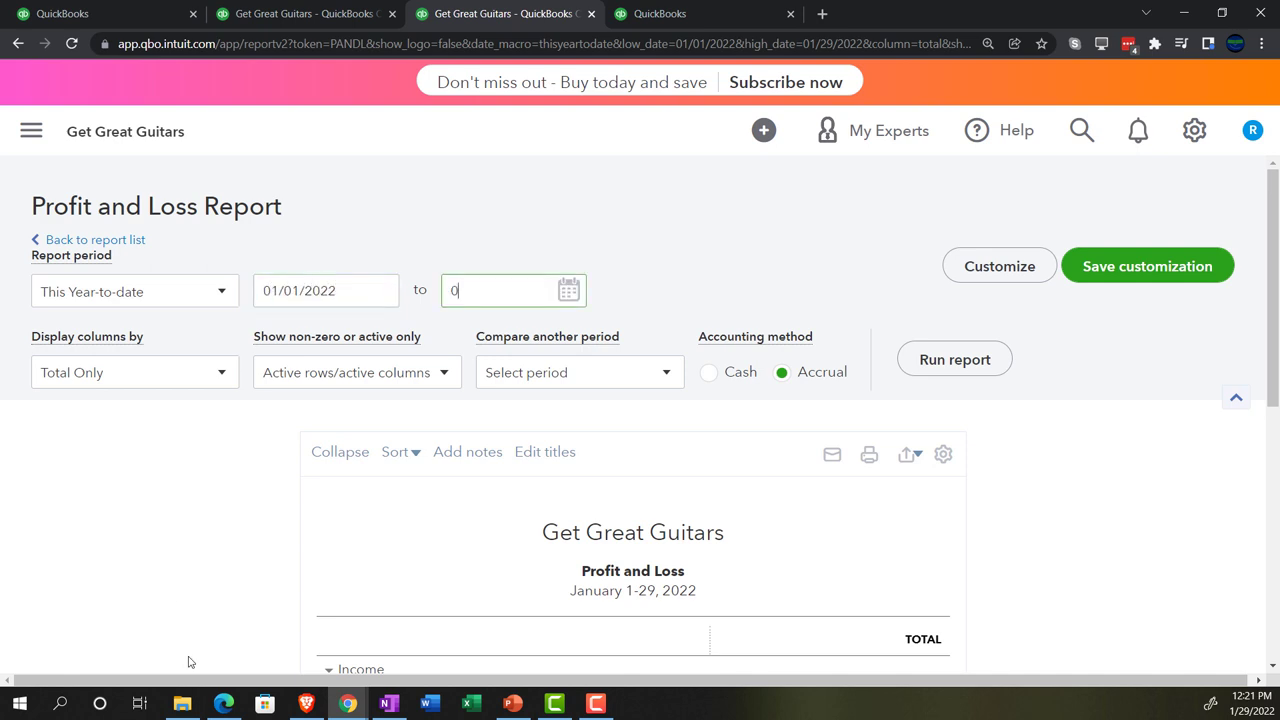
text(2/28/2022)
key(Tab)
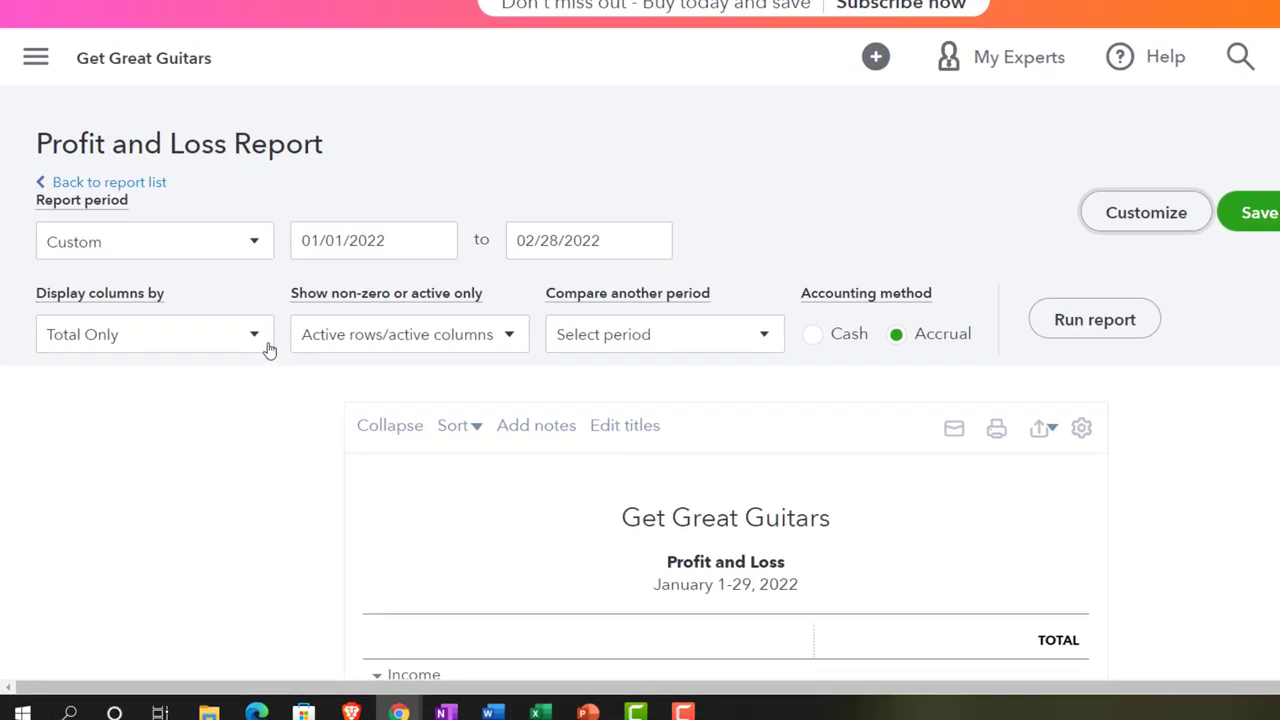
Display the Profit and Loss columns by Months, run the report, and review its income and expense lines
click(226, 375)
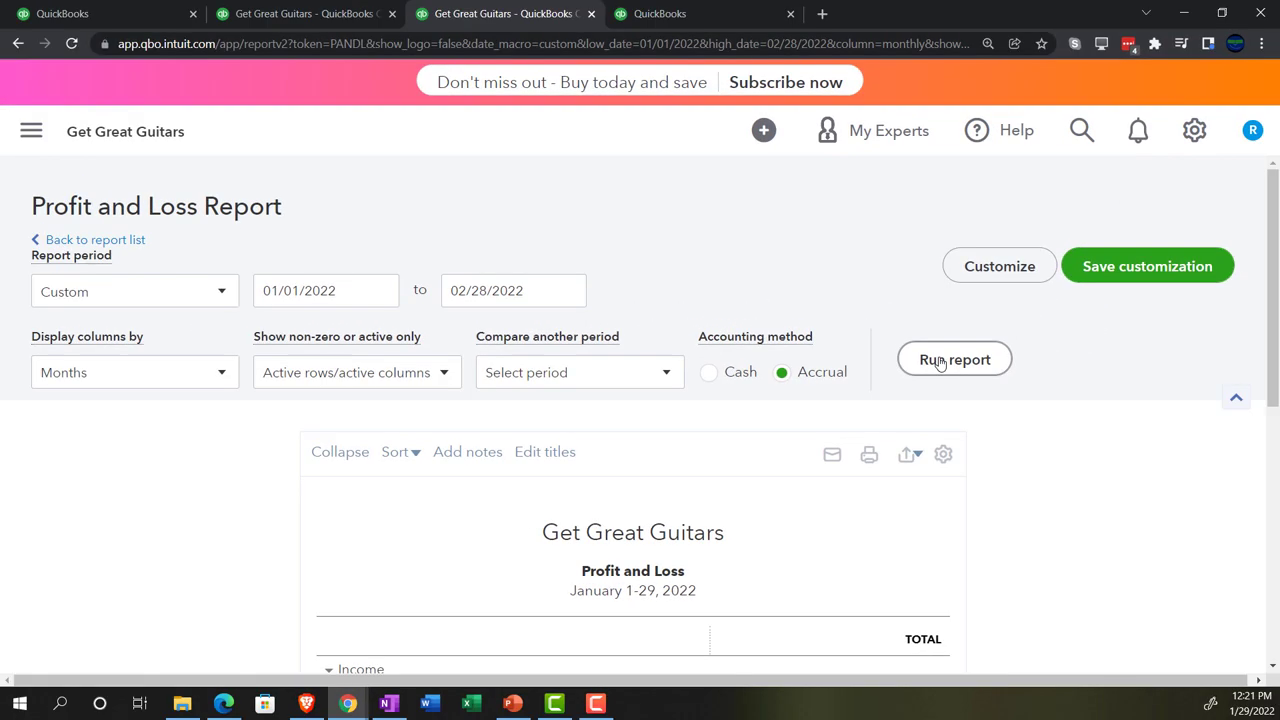
click(988, 311)
scroll(940, 363, down, 3)
scroll(965, 395, down, 1)
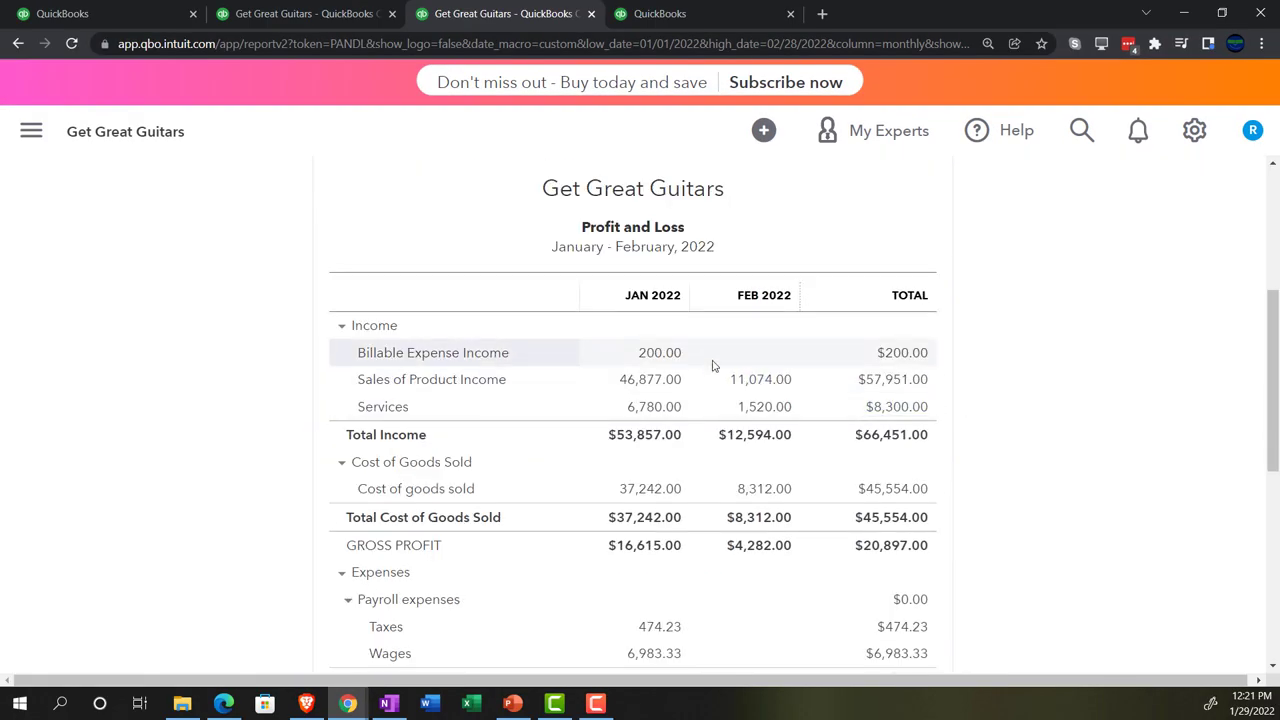
scroll(783, 377, down, 1)
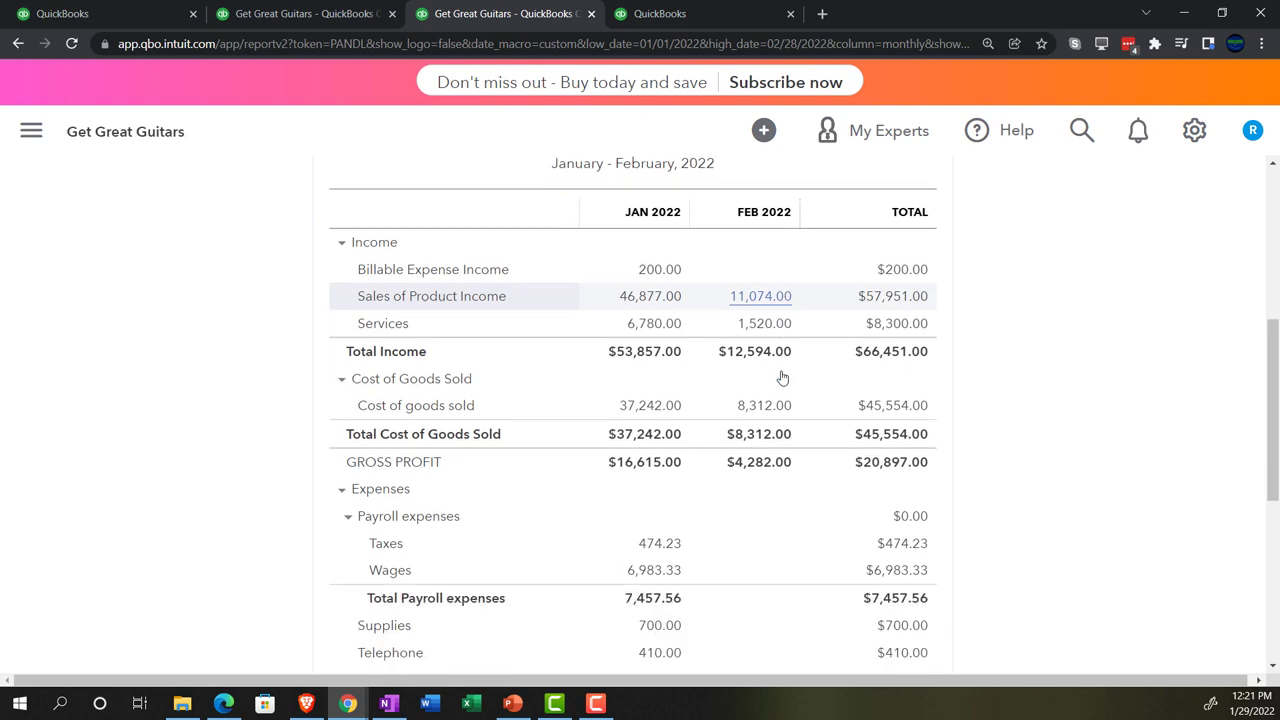
scroll(898, 371, down, 5)
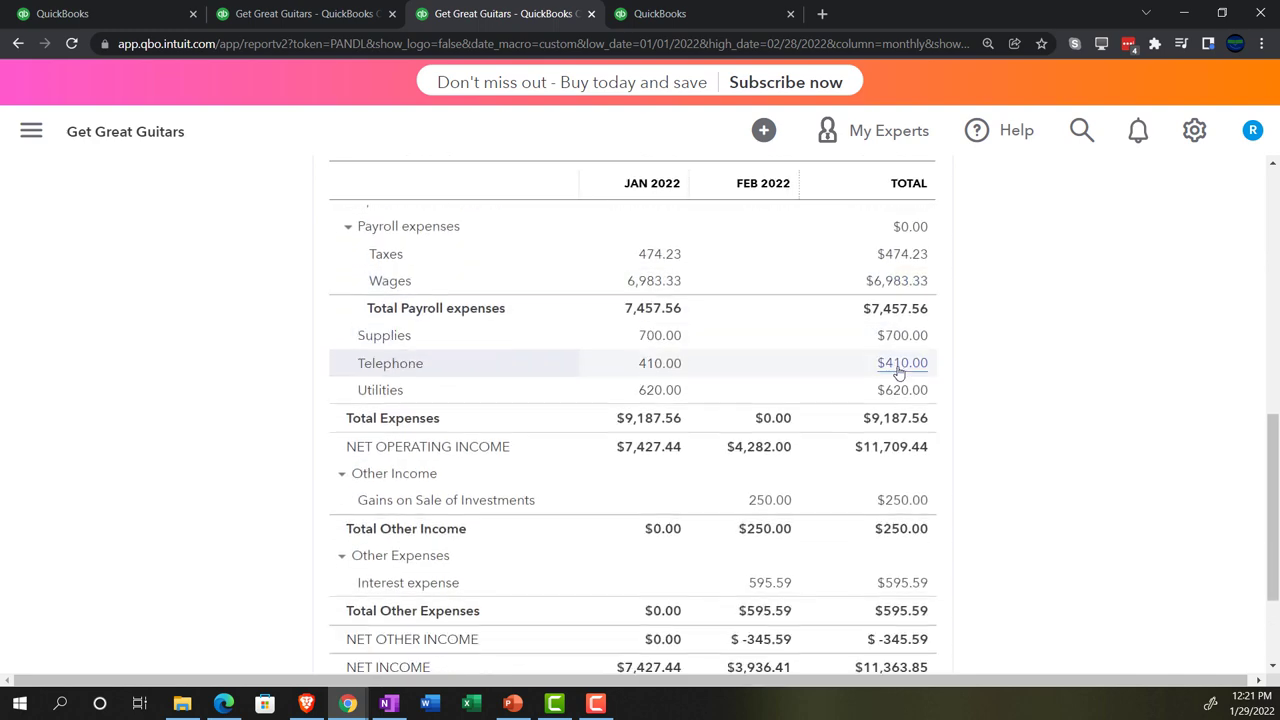
scroll(898, 371, up, 10)
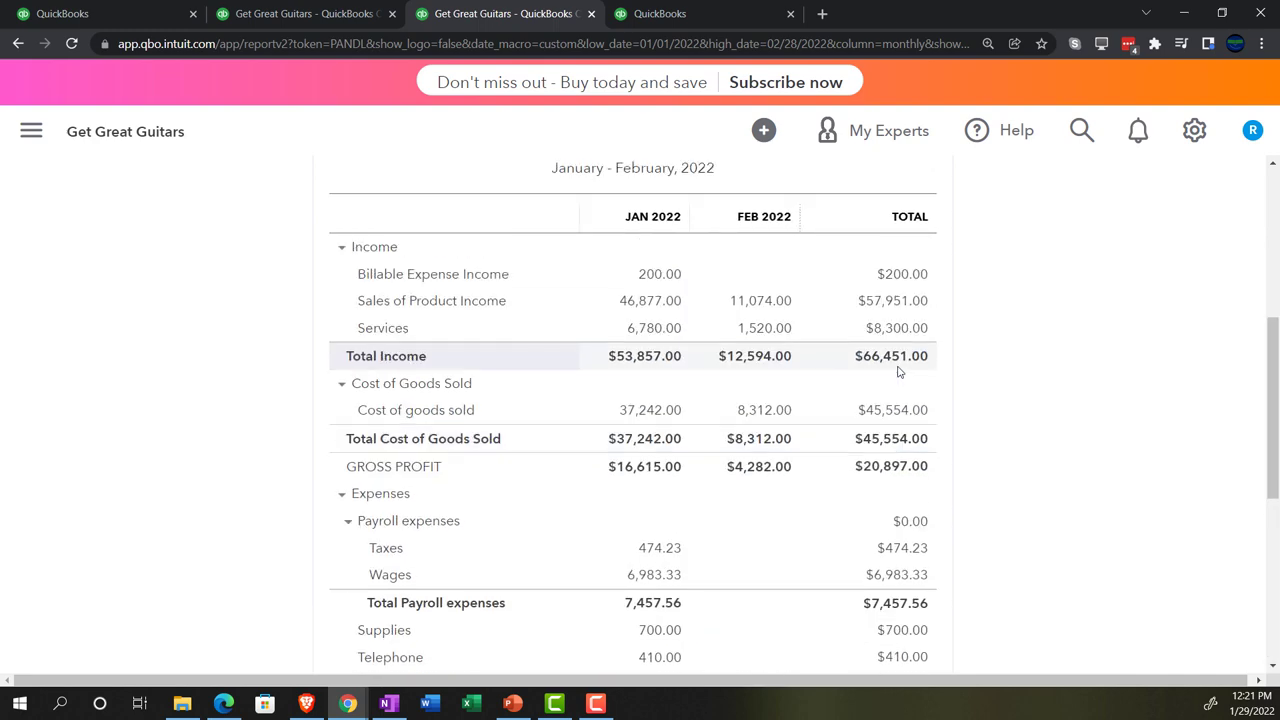
Find the standard Trial Balance report by searching the reports for "trial" in the fourth tab, and open it
click(676, 18)
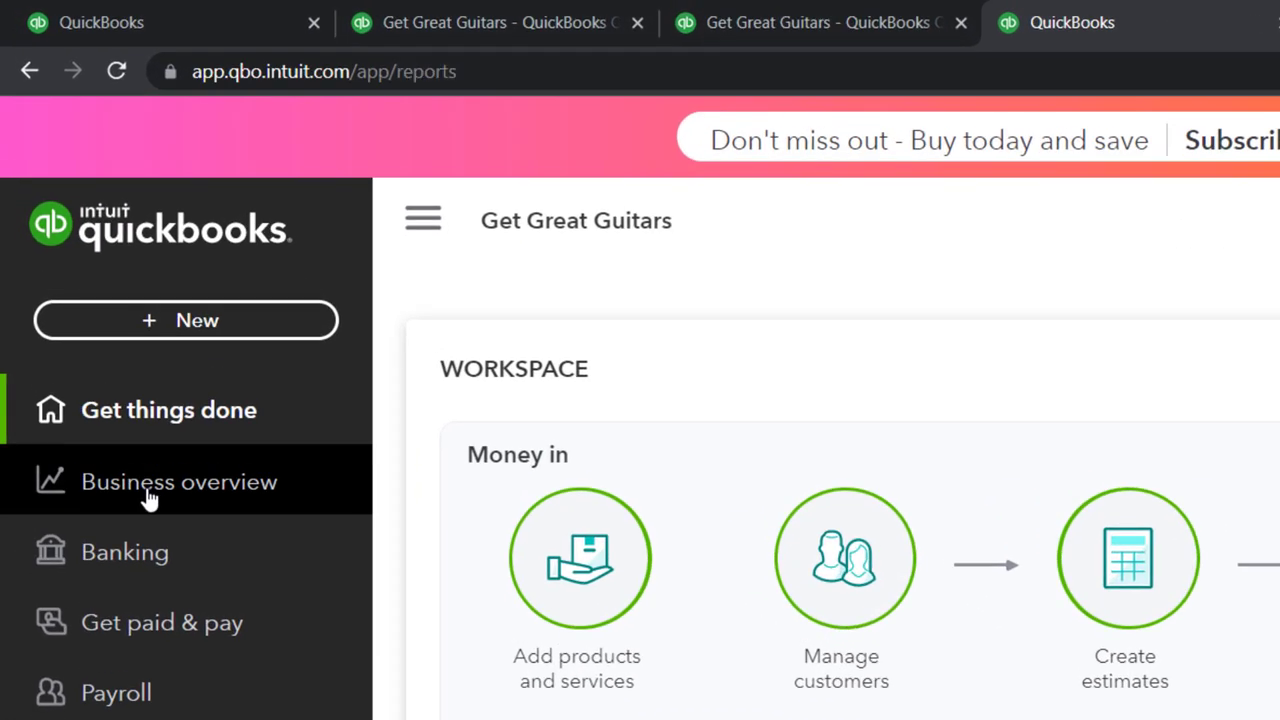
click(148, 500)
click(148, 498)
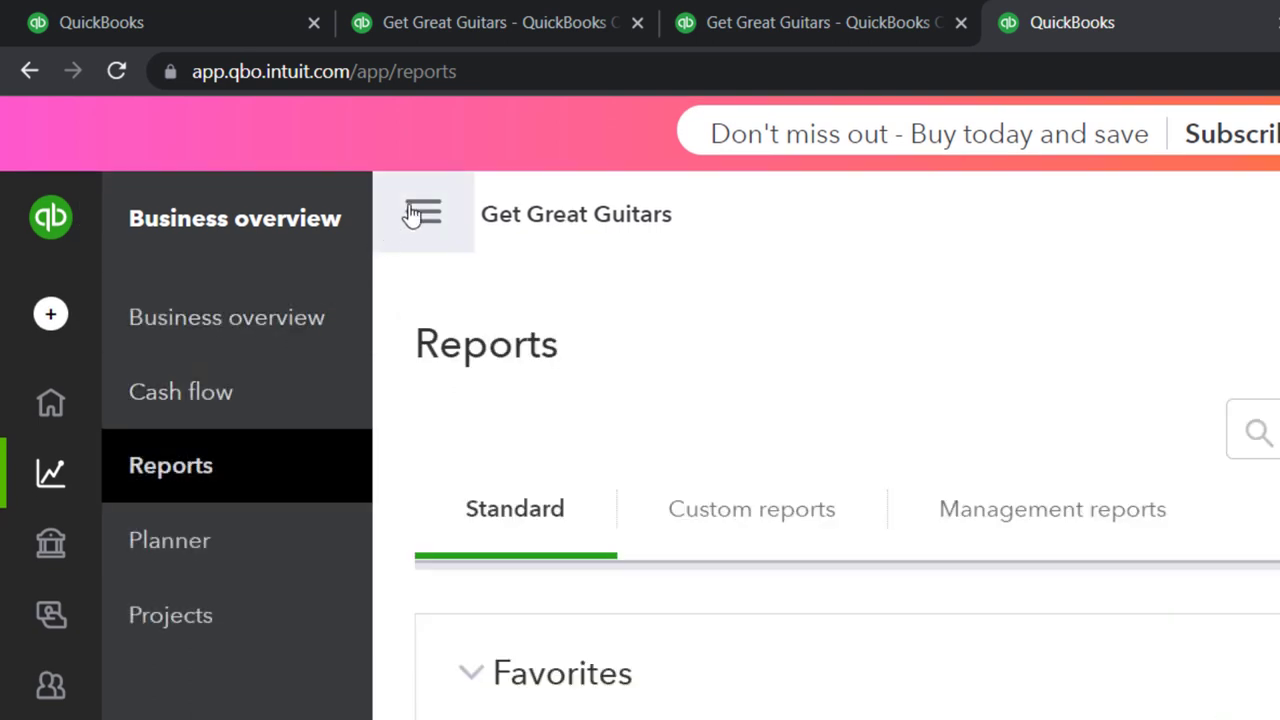
click(663, 420)
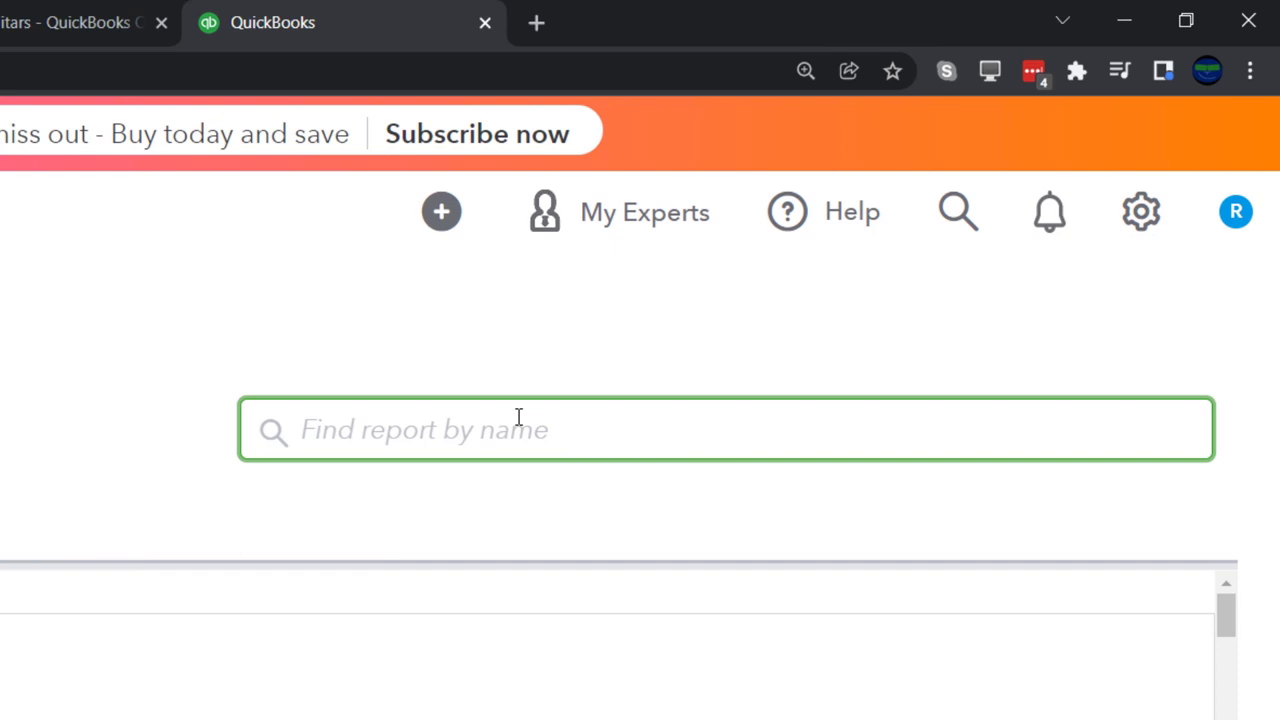
text(trial)
key(Down)
key(Down)
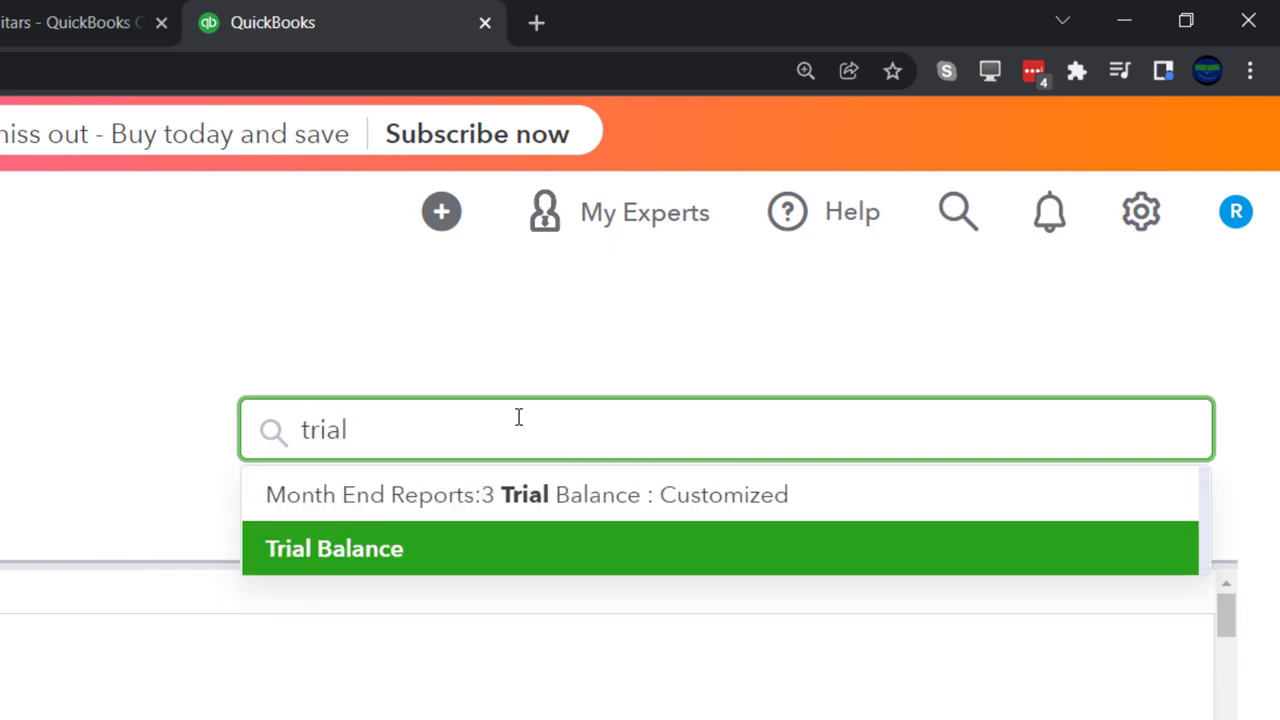
key(Return)
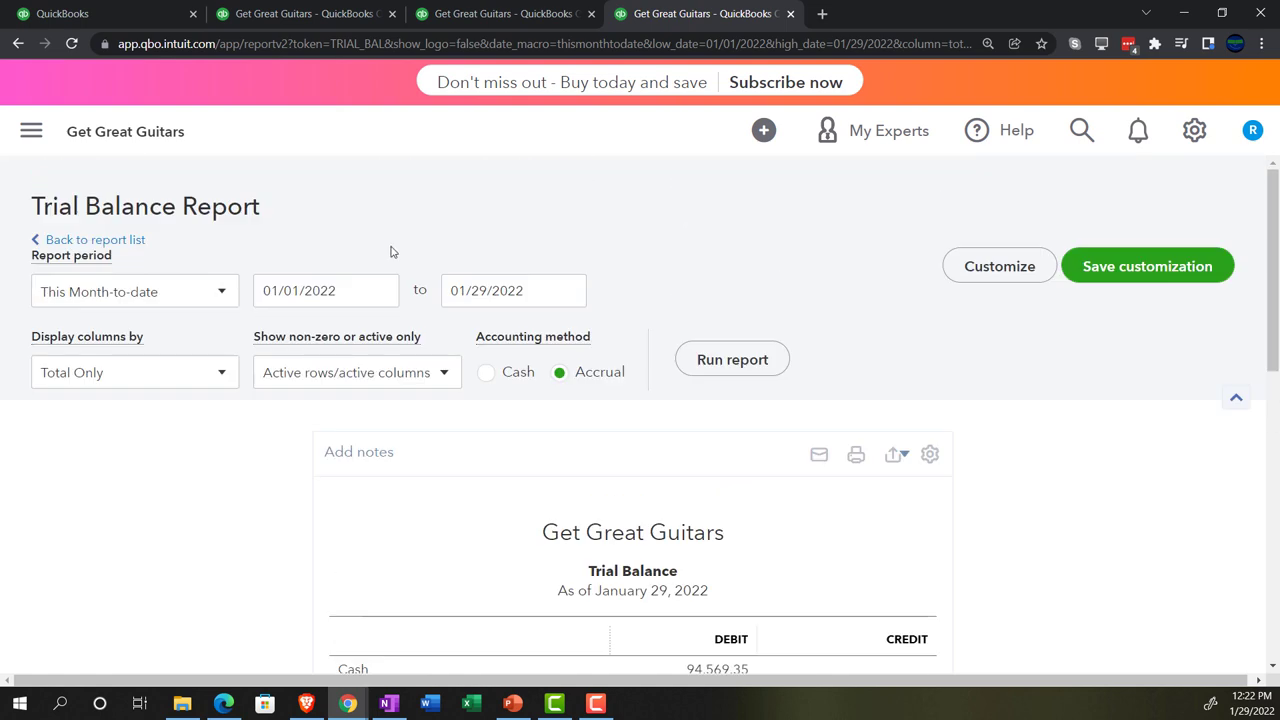
Set the Trial Balance report period to 01/01/2022 through 12/31/2022 and run the report
click(368, 289)
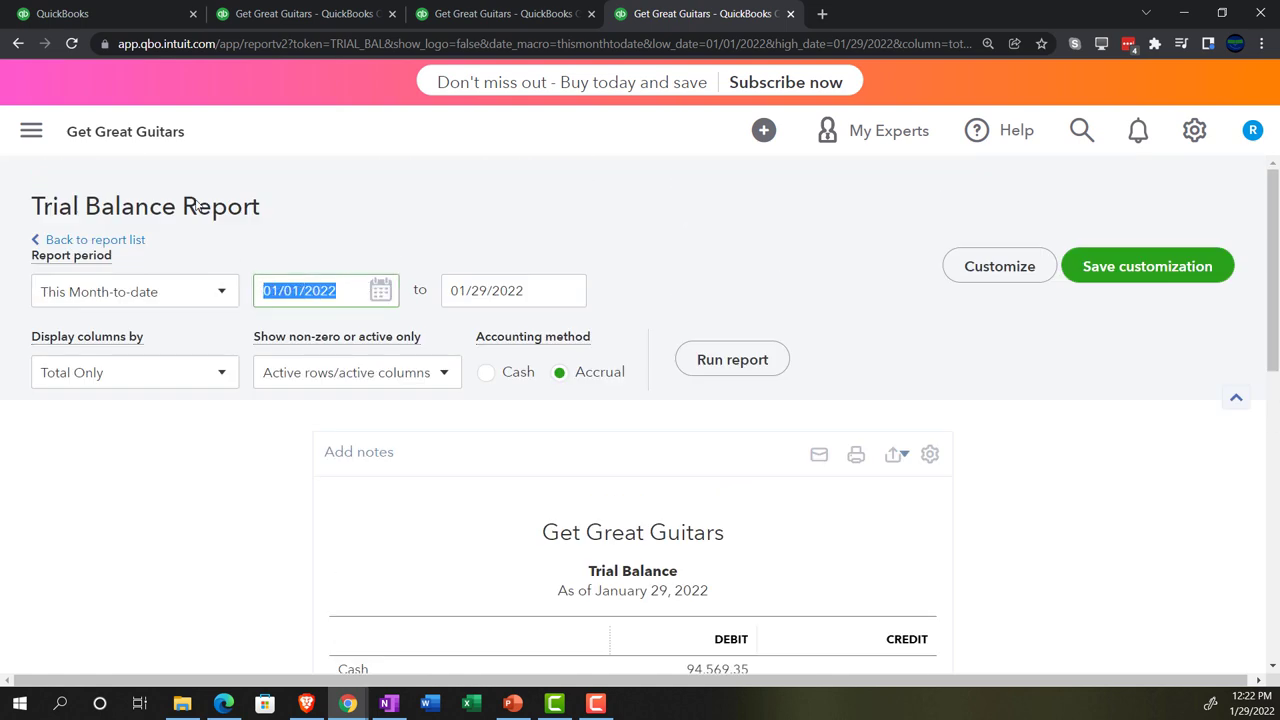
text(010122)
key(Tab)
text(1)
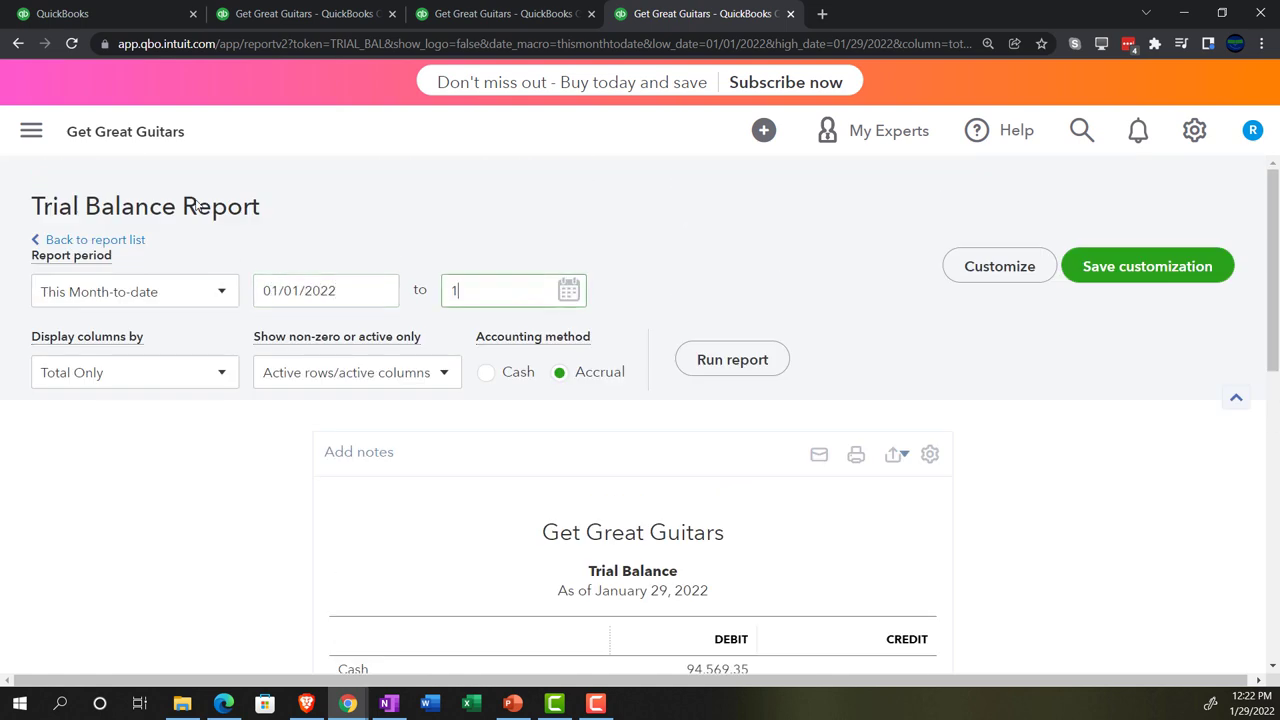
text(2/31/202)
key(Tab)
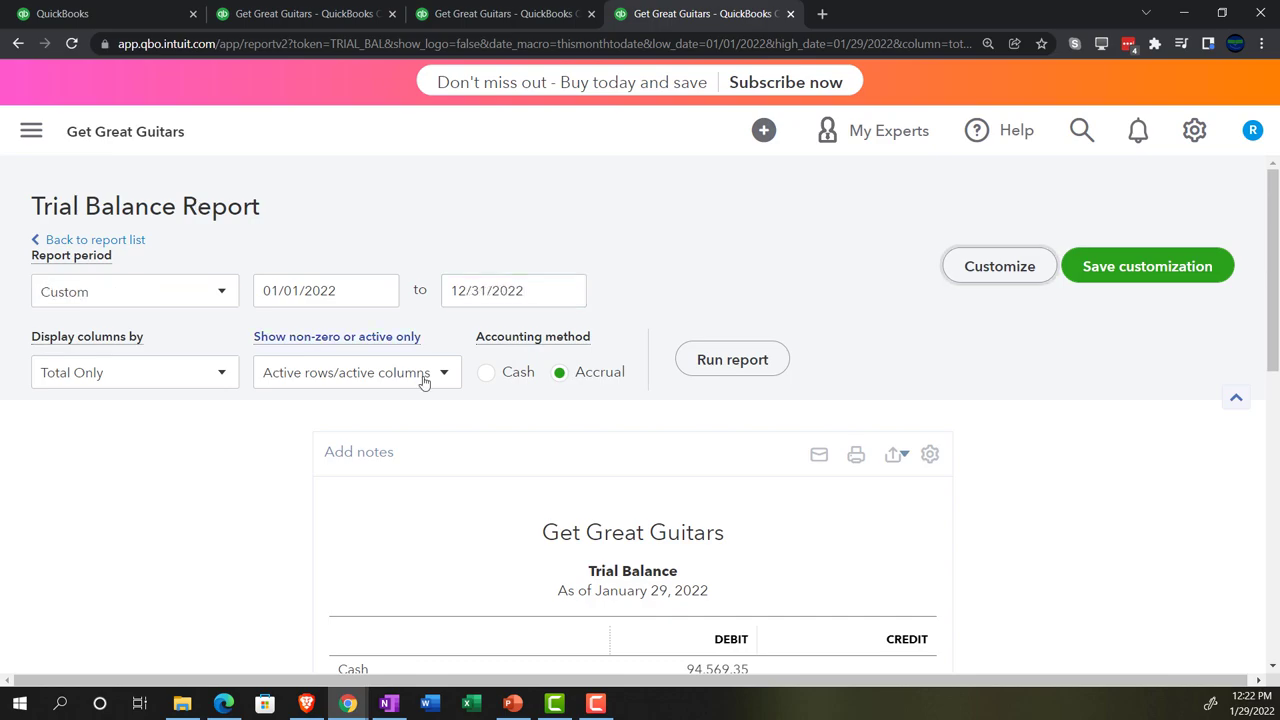
click(740, 359)
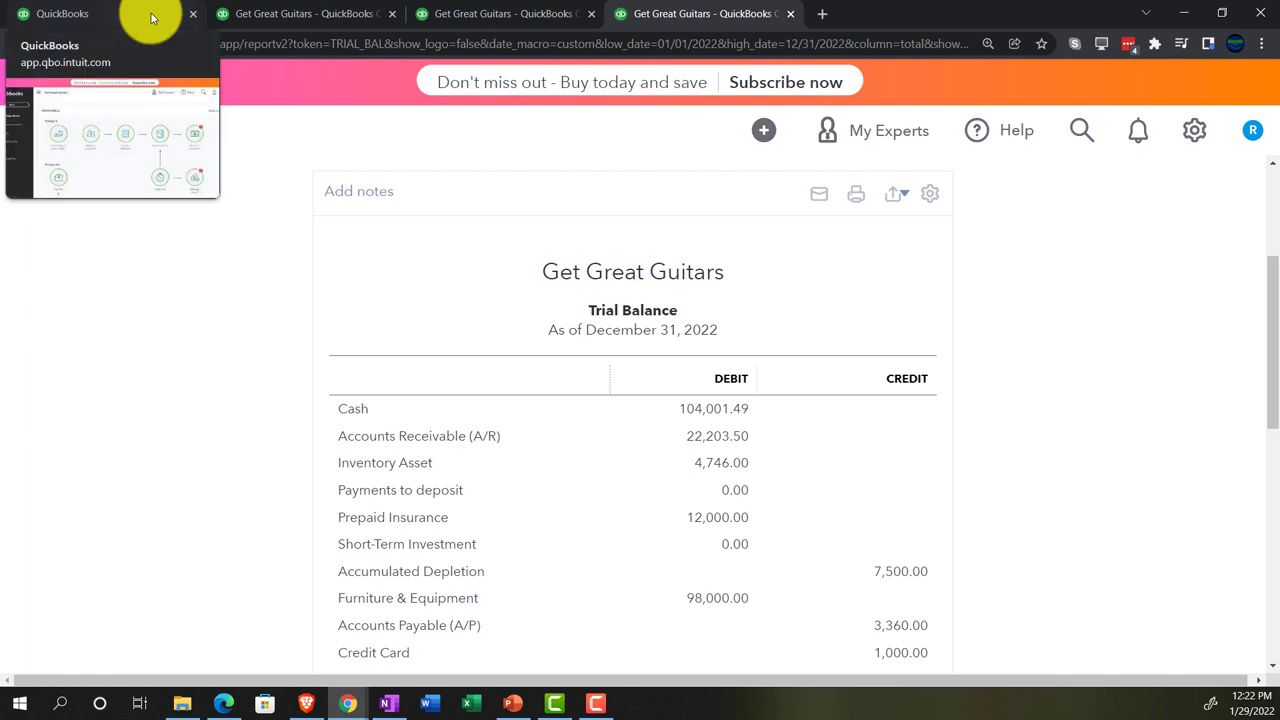
Open the Get Great Guitars Products and Services list in the first tab and reduce the browser zoom to 100%
click(152, 17)
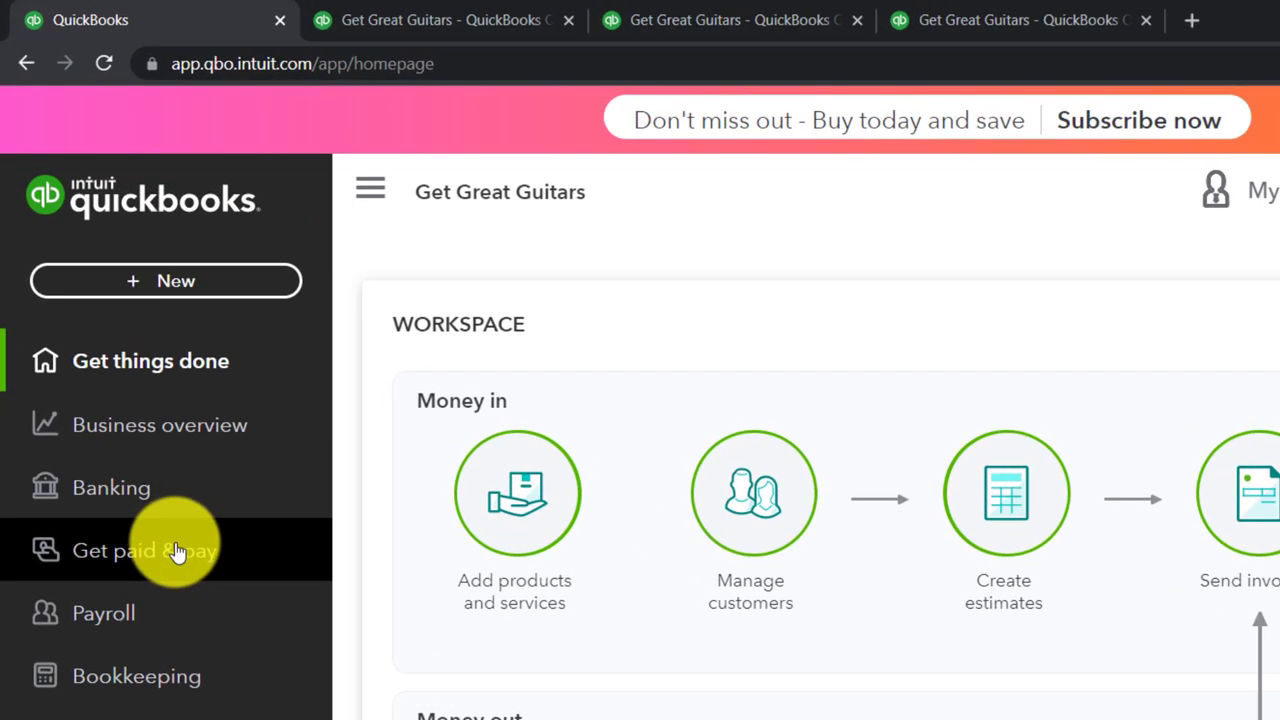
click(175, 551)
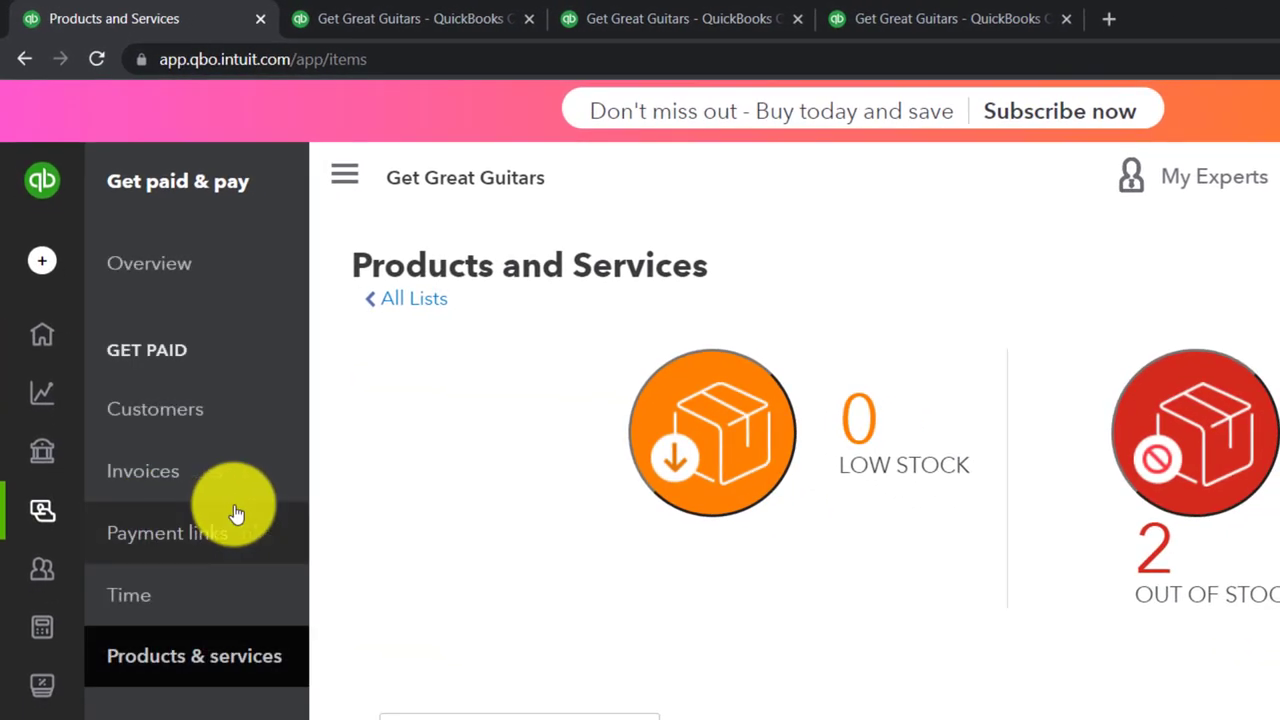
key(ctrl+minus)
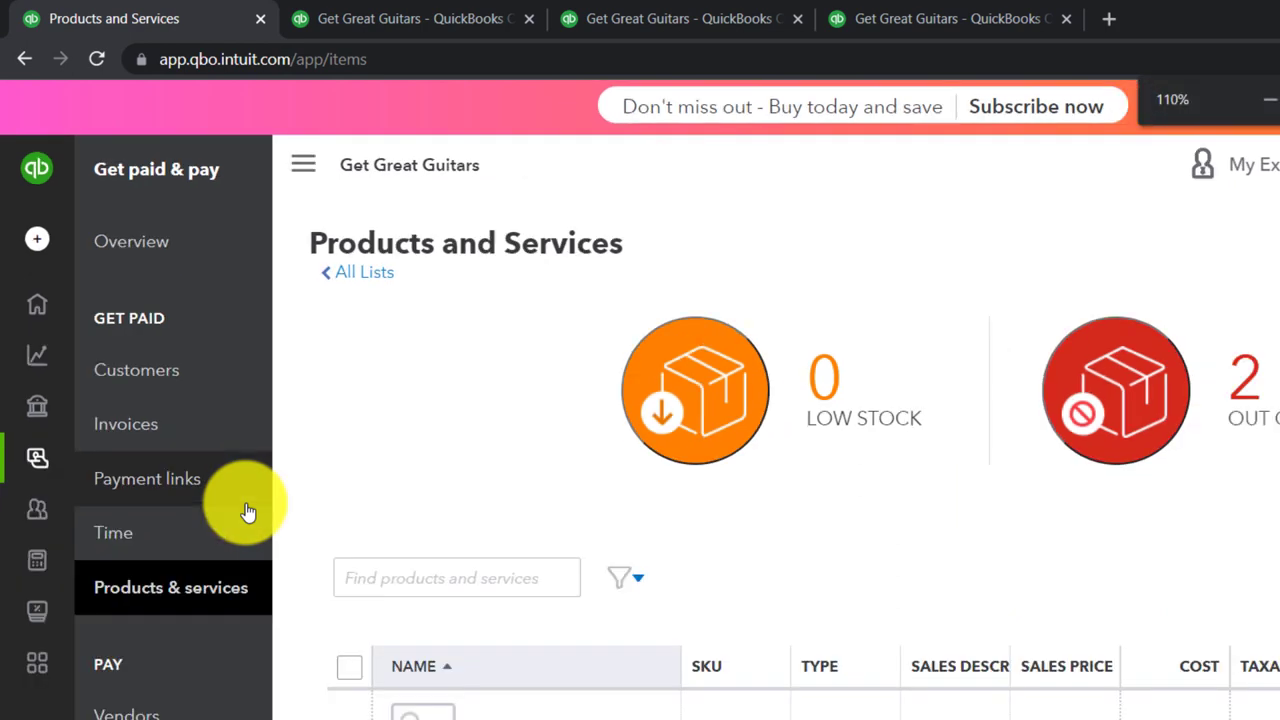
key(ctrl+minus)
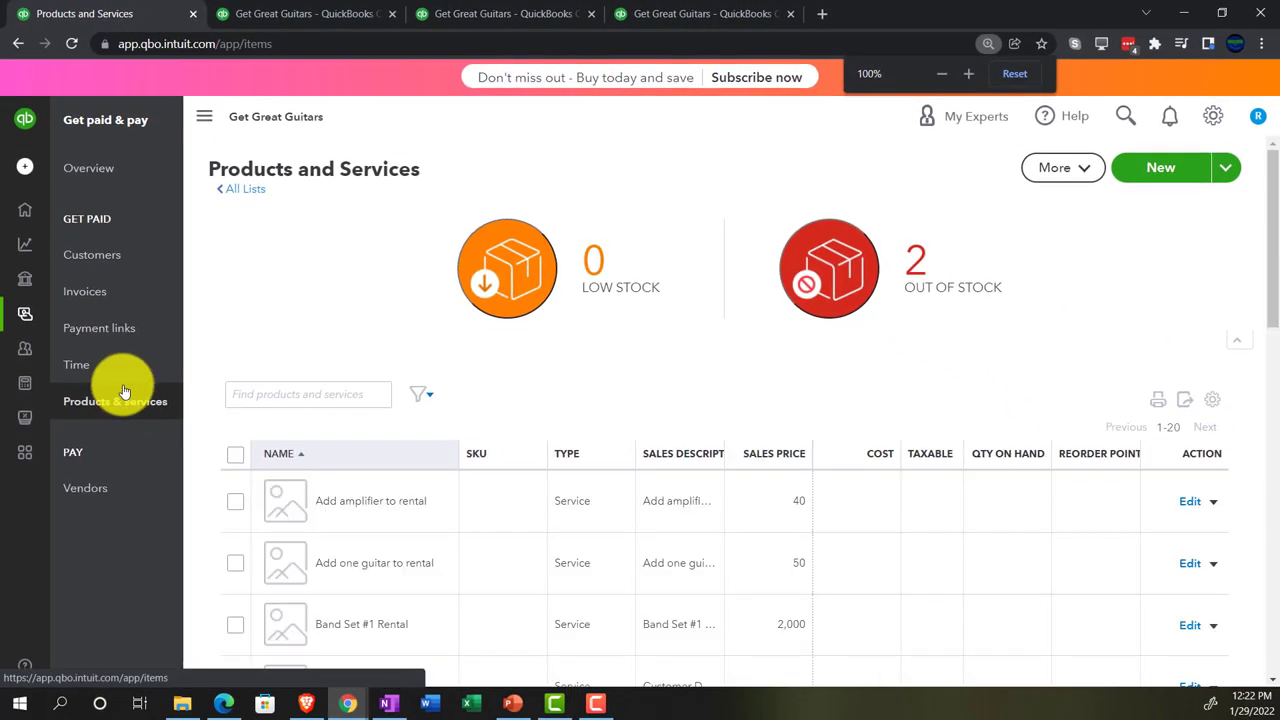
Check the Sales area of the sample company in Edge, and return to Chrome to review the Get Great Guitars products and services list
click(226, 703)
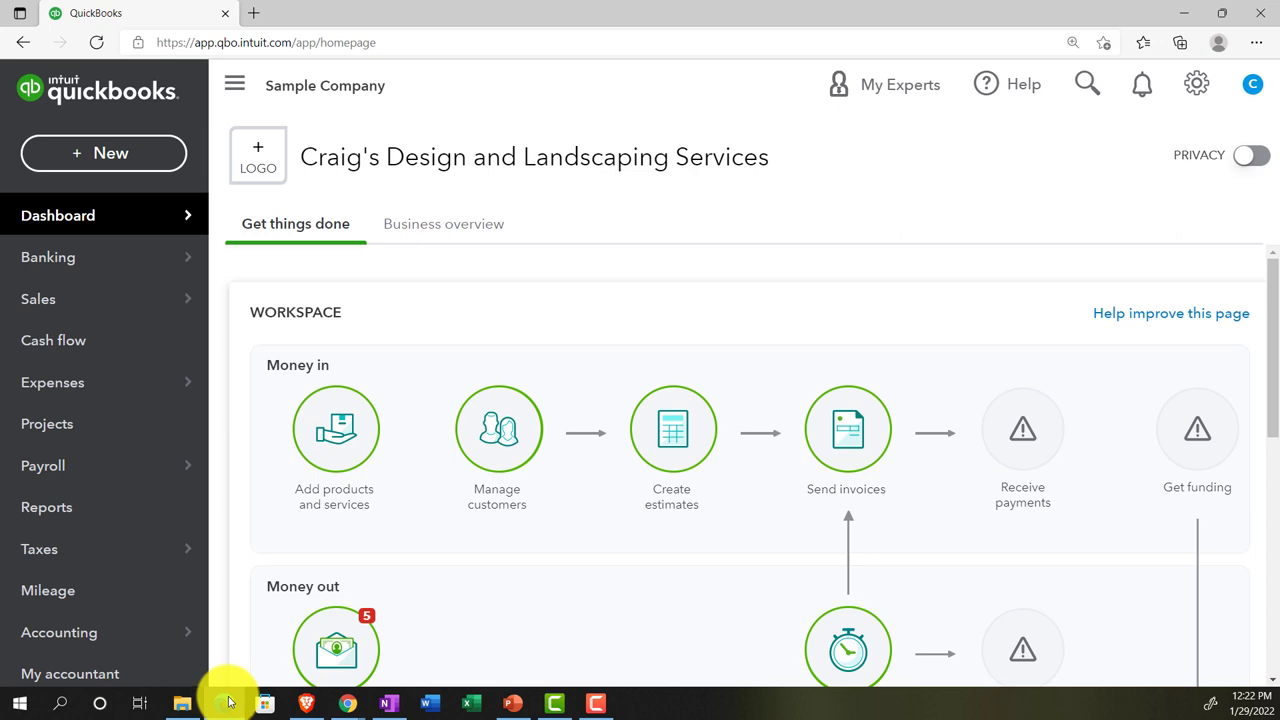
click(68, 310)
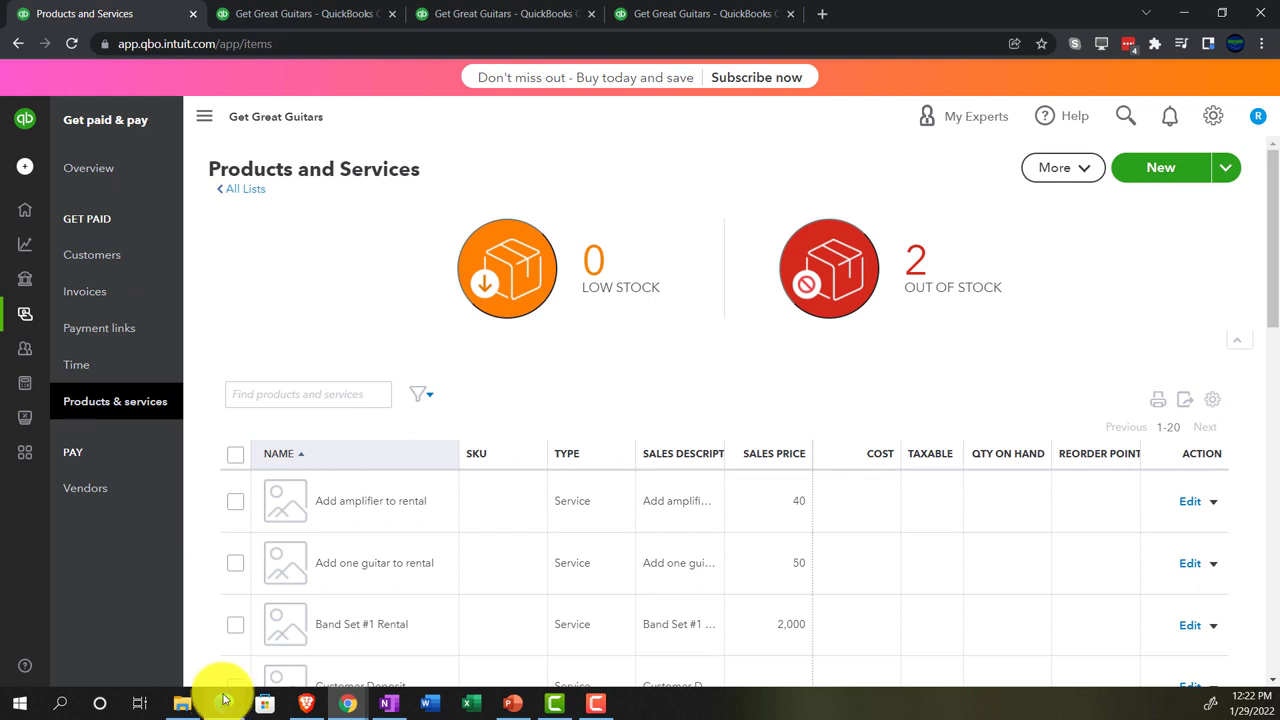
click(203, 120)
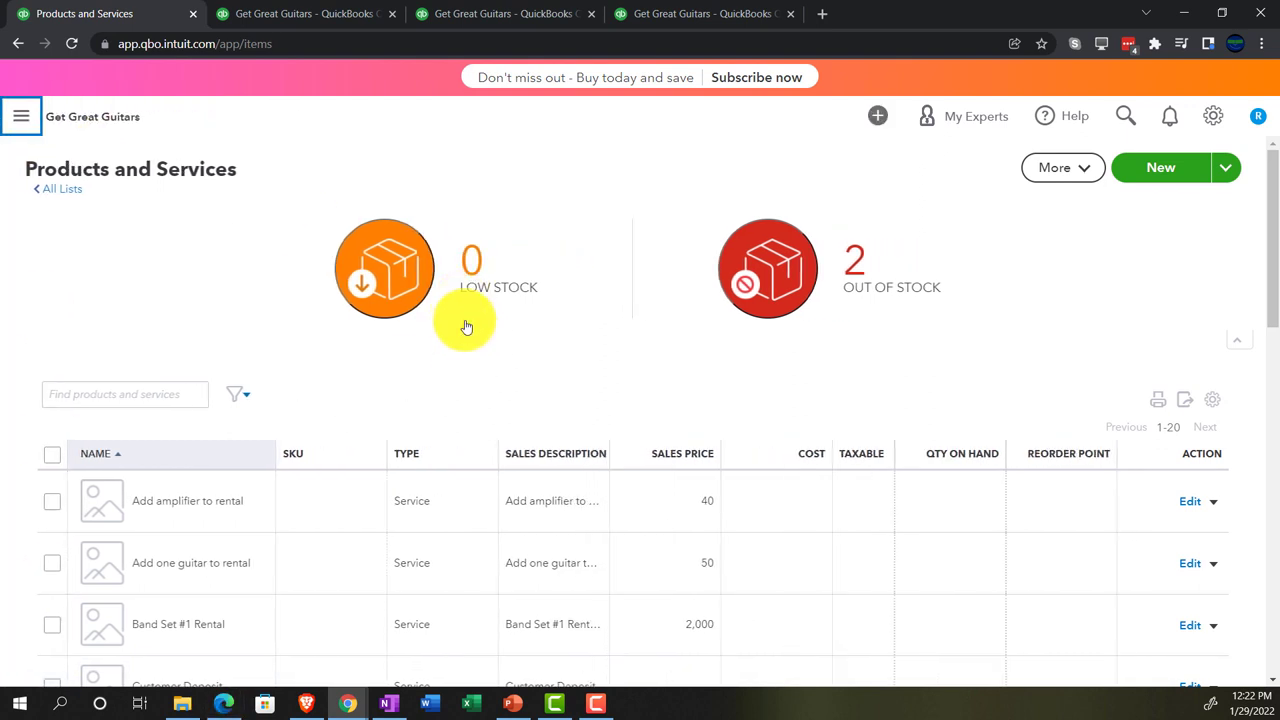
scroll(466, 323, down, 3)
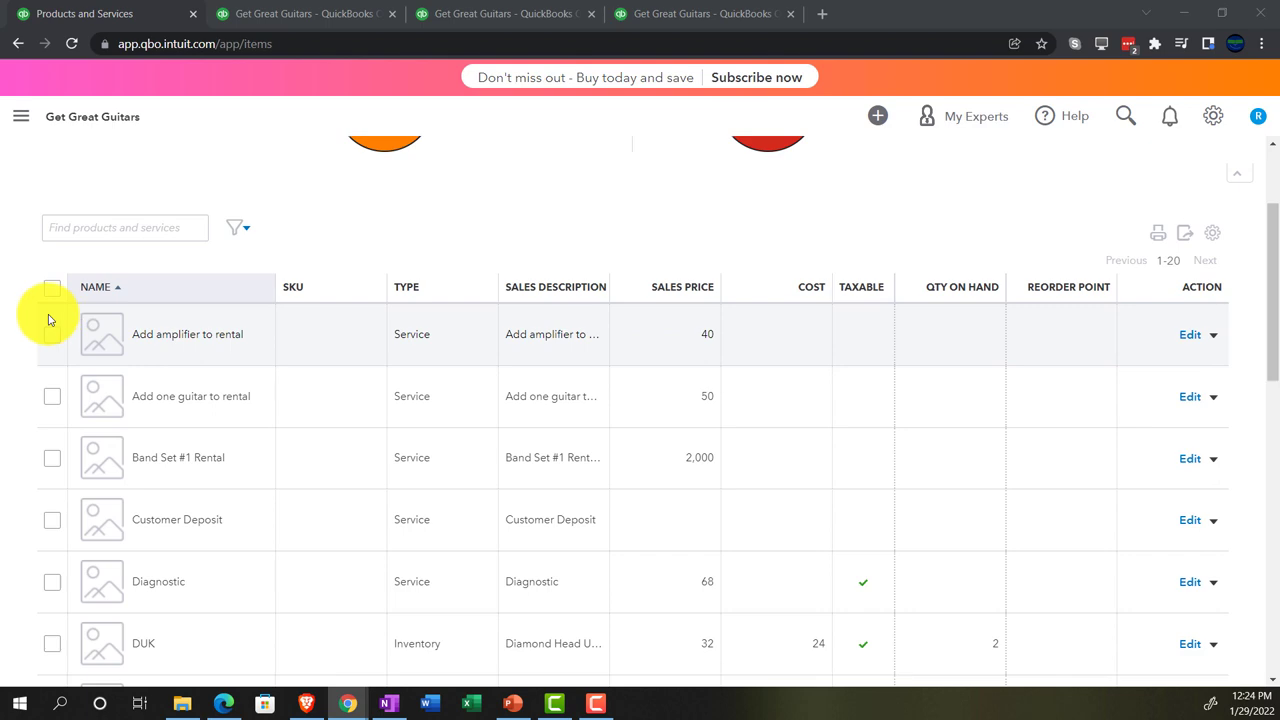
Start a new customer estimate for Get Great Guitars
click(23, 128)
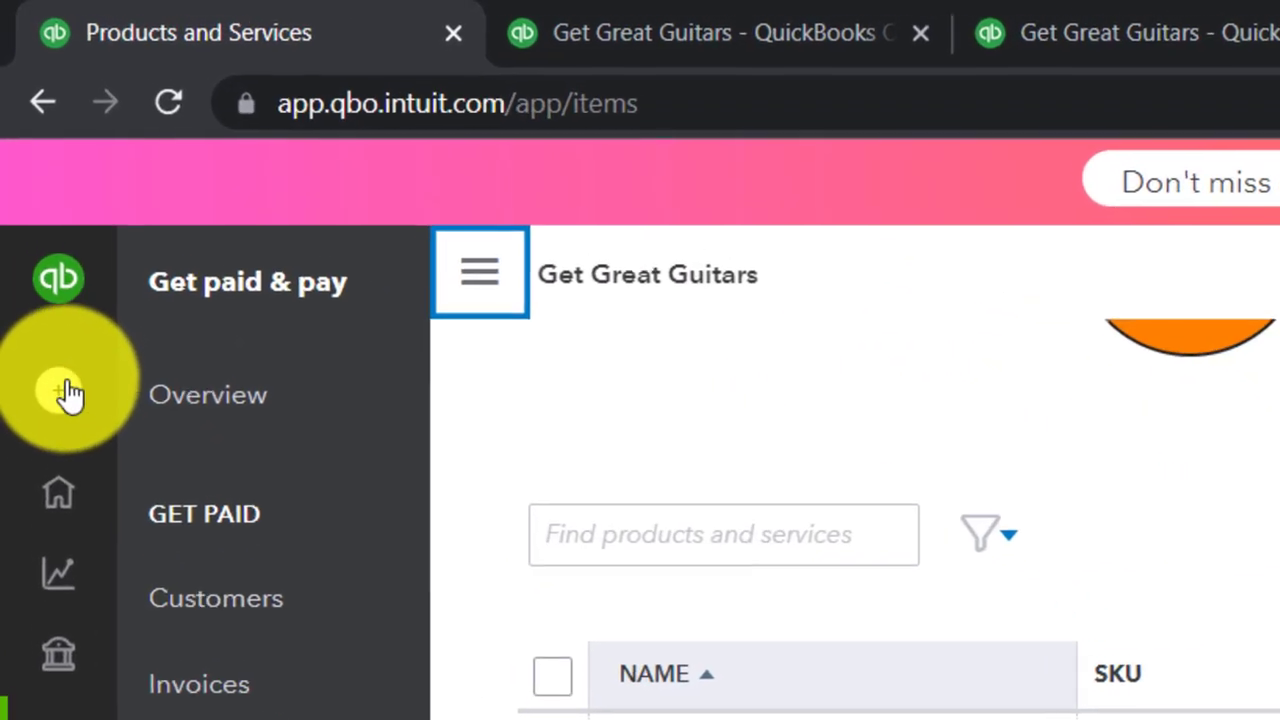
click(68, 393)
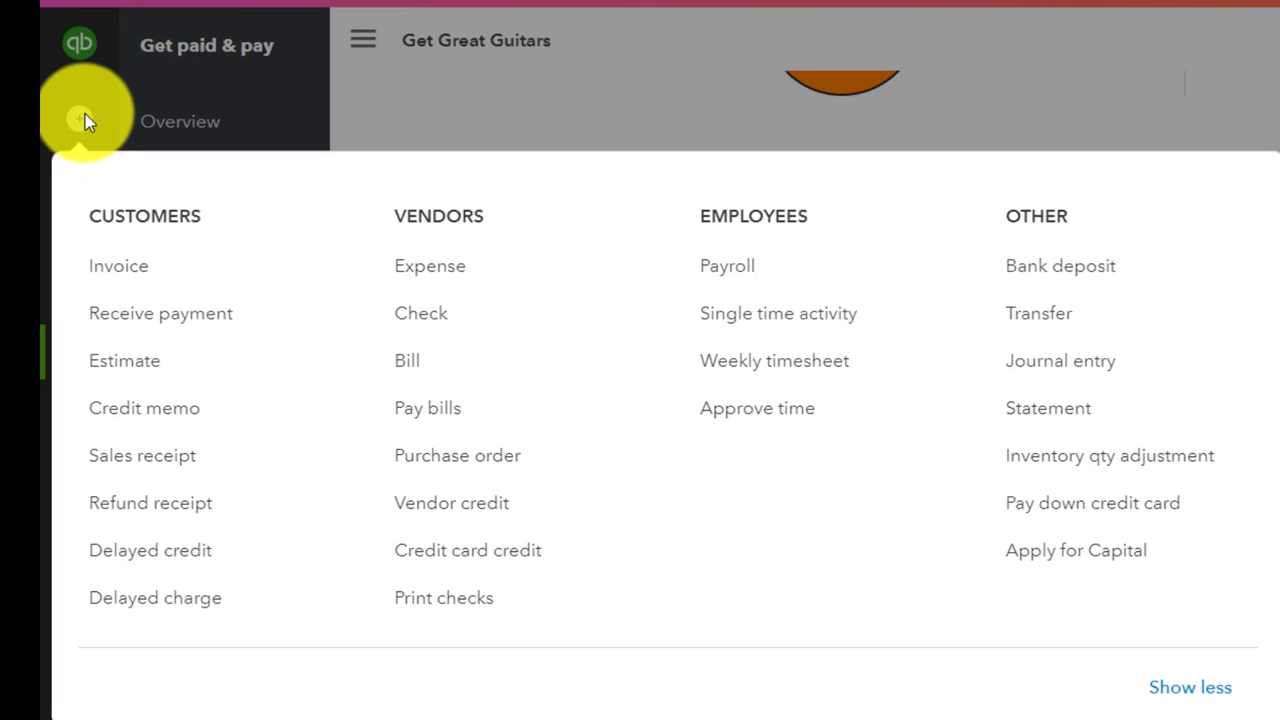
click(153, 371)
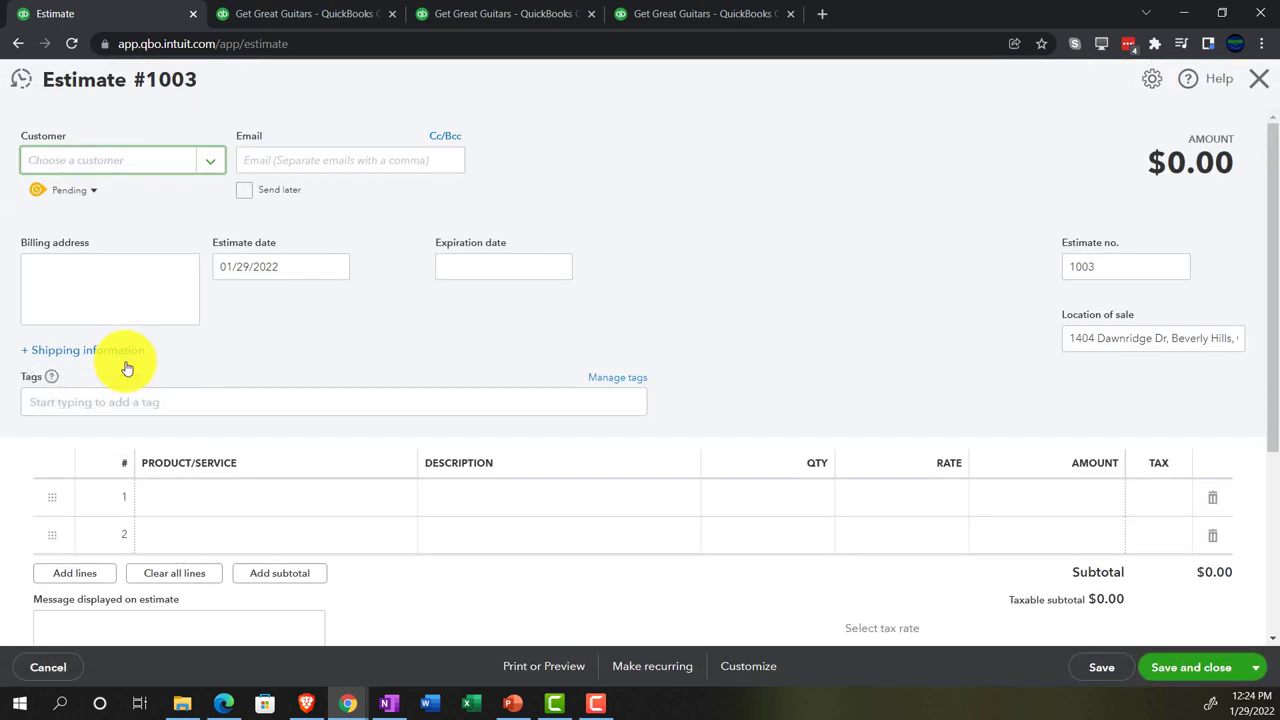
Add a new customer named Customer 5 from the estimate and save it as the estimate's customer
click(67, 158)
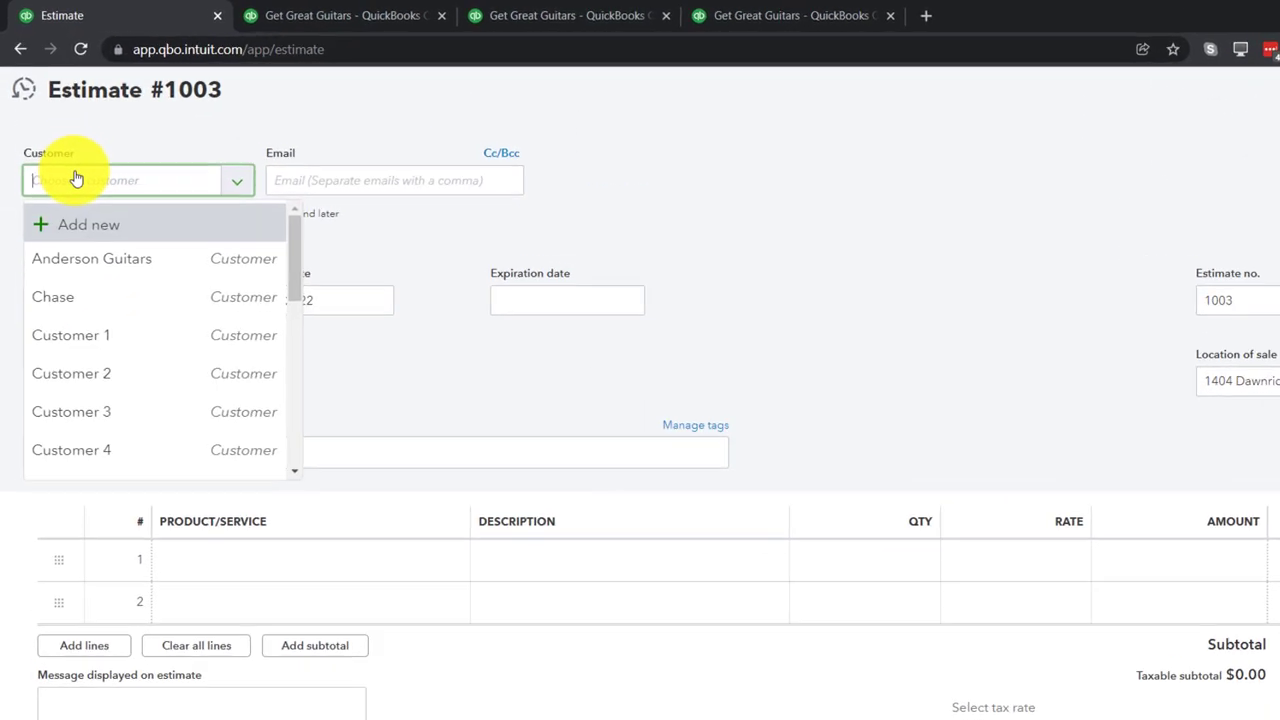
text(Custr)
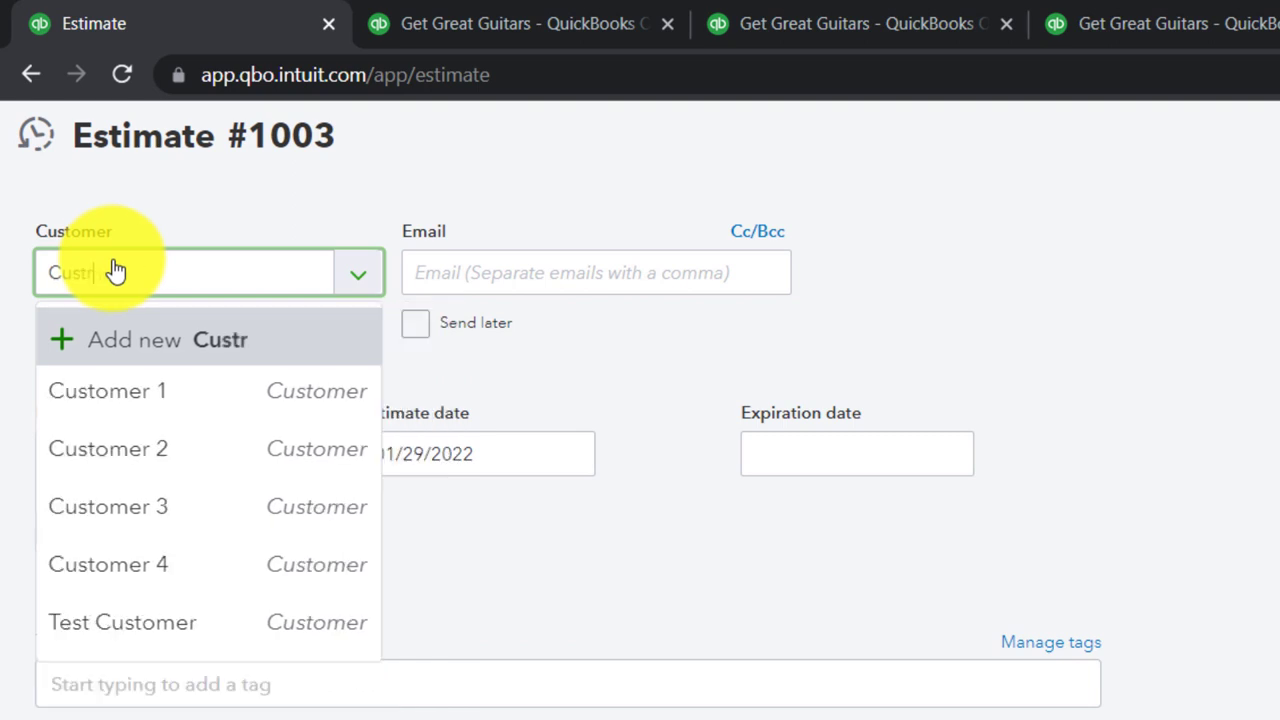
key(BackSpace)
text(o)
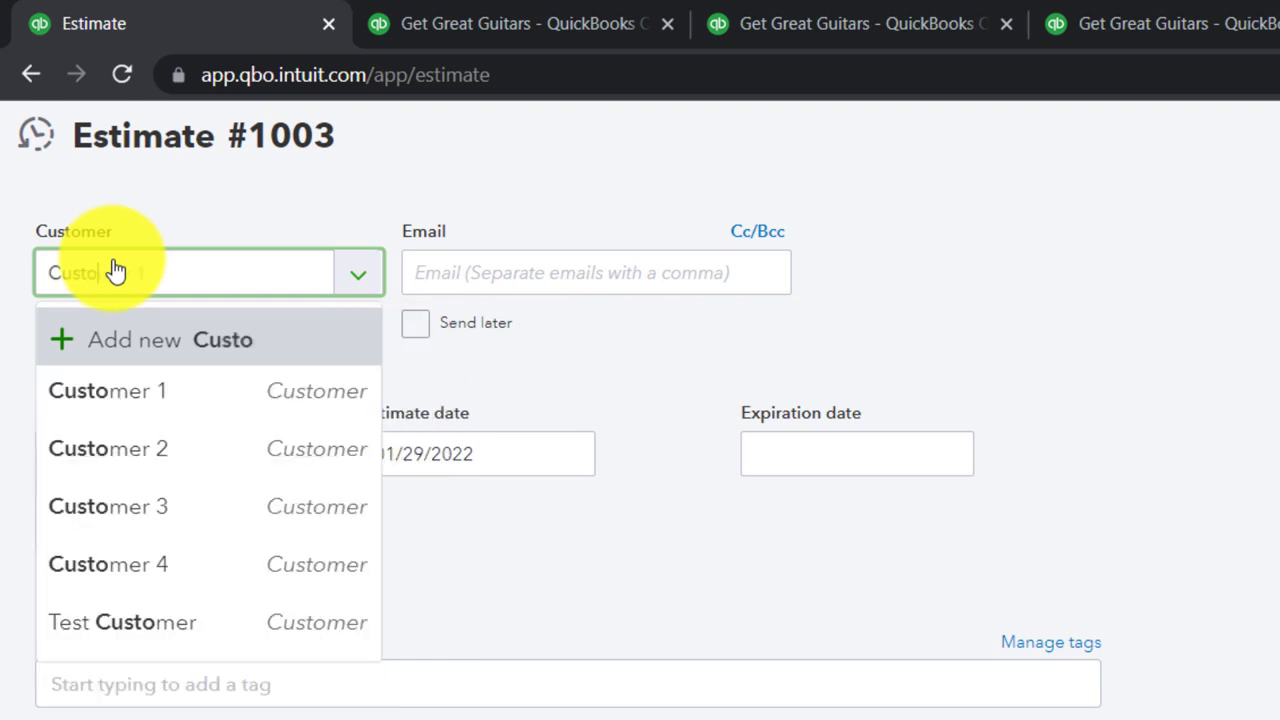
text(mer)
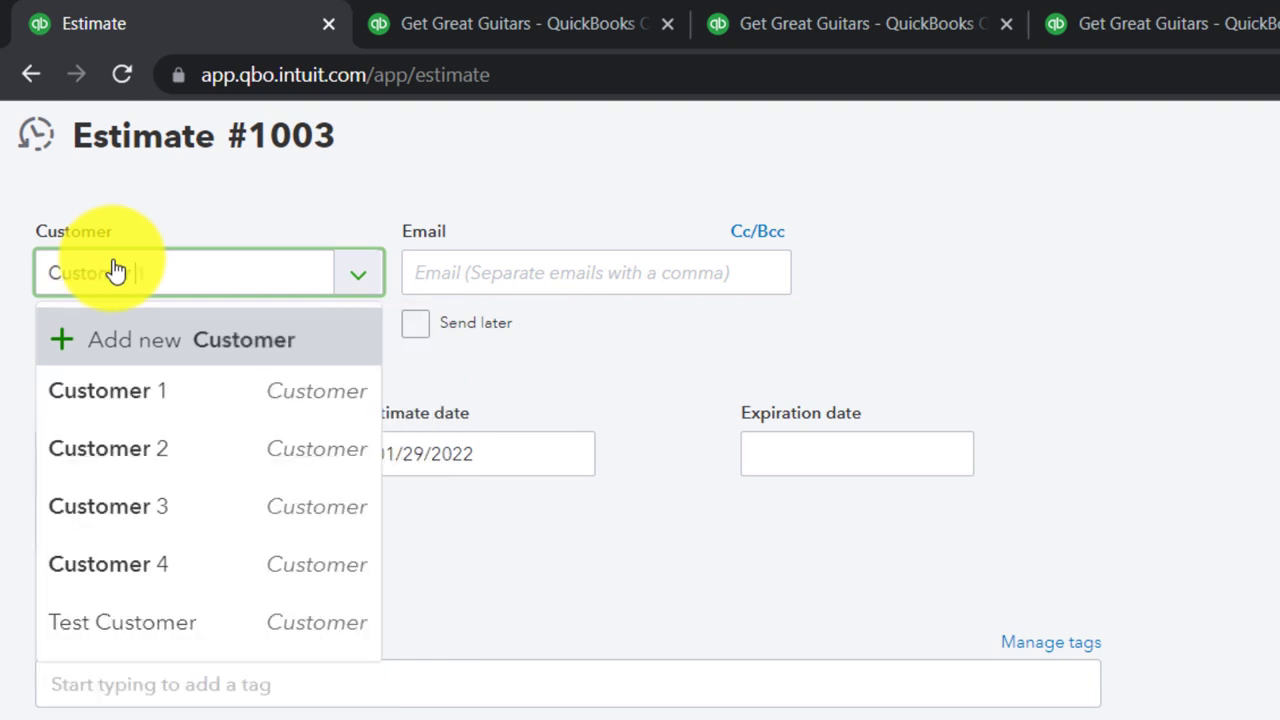
text( 5)
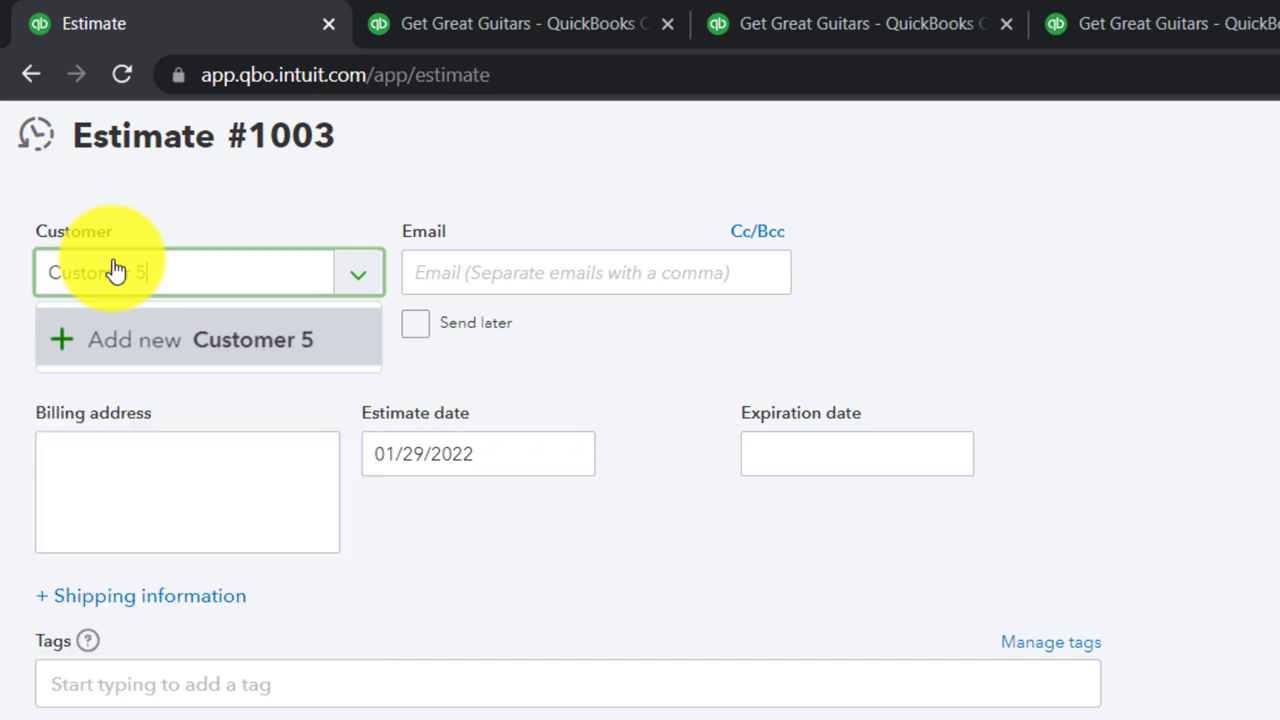
key(Return)
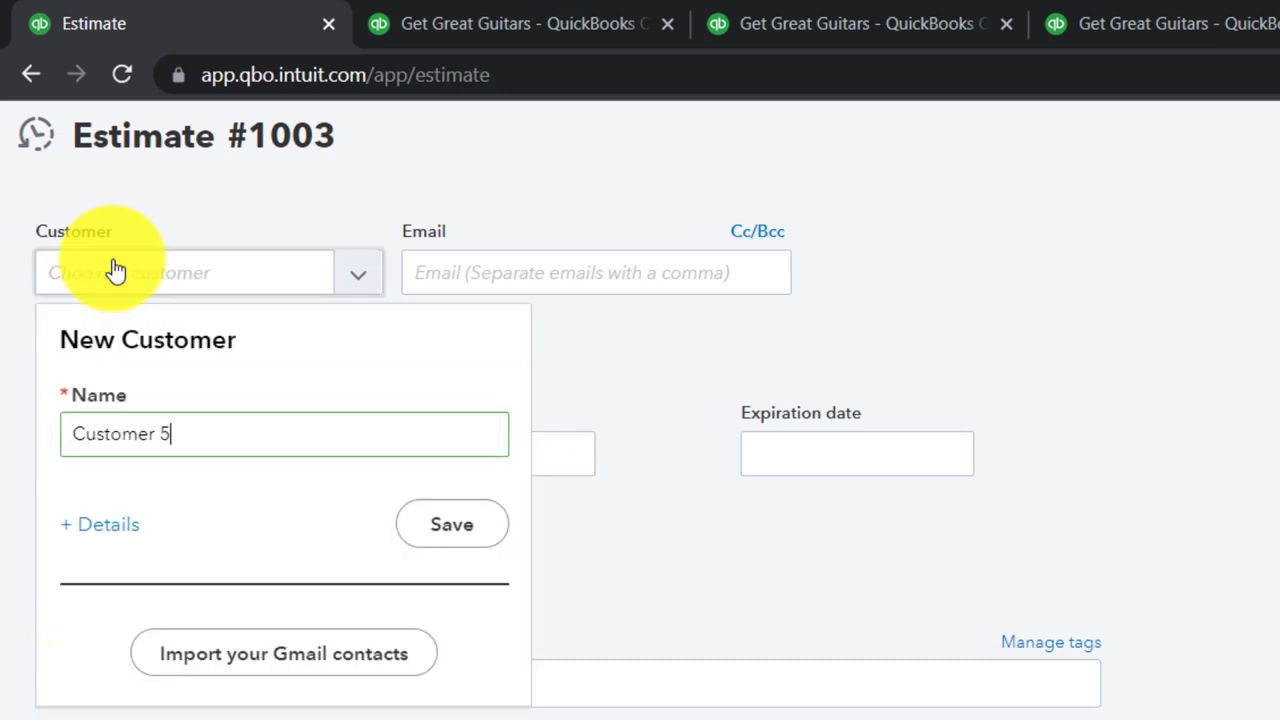
click(440, 522)
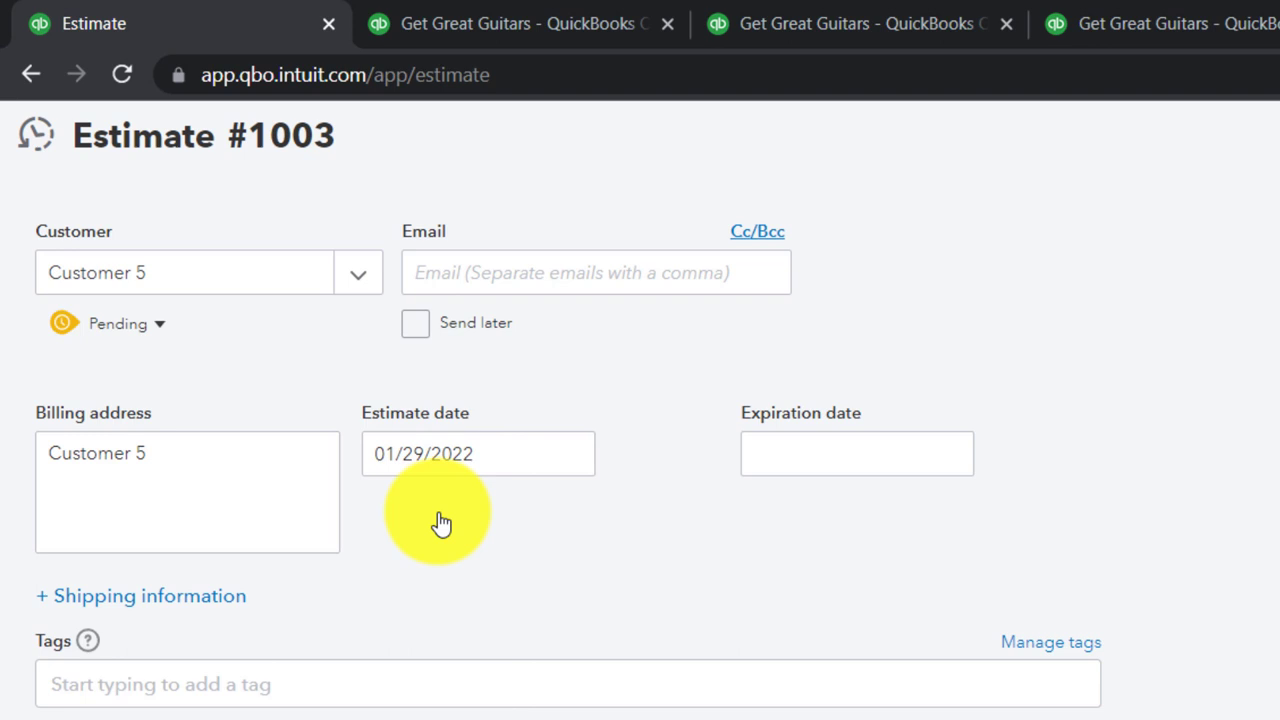
Set the estimate date to 02/27/2022, leaving the expiration date blank
key(Tab)
key(Tab)
key(Tab)
key(Tab)
key(Tab)
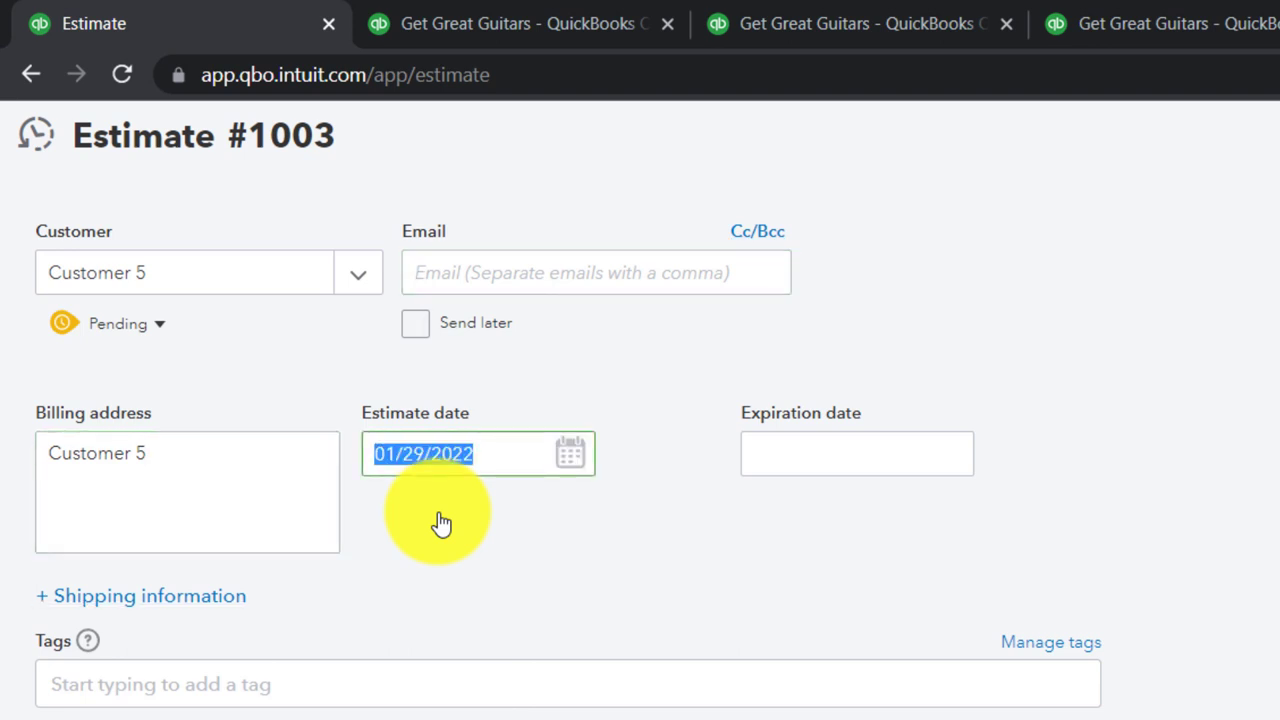
key(plus)
text(02/27/)
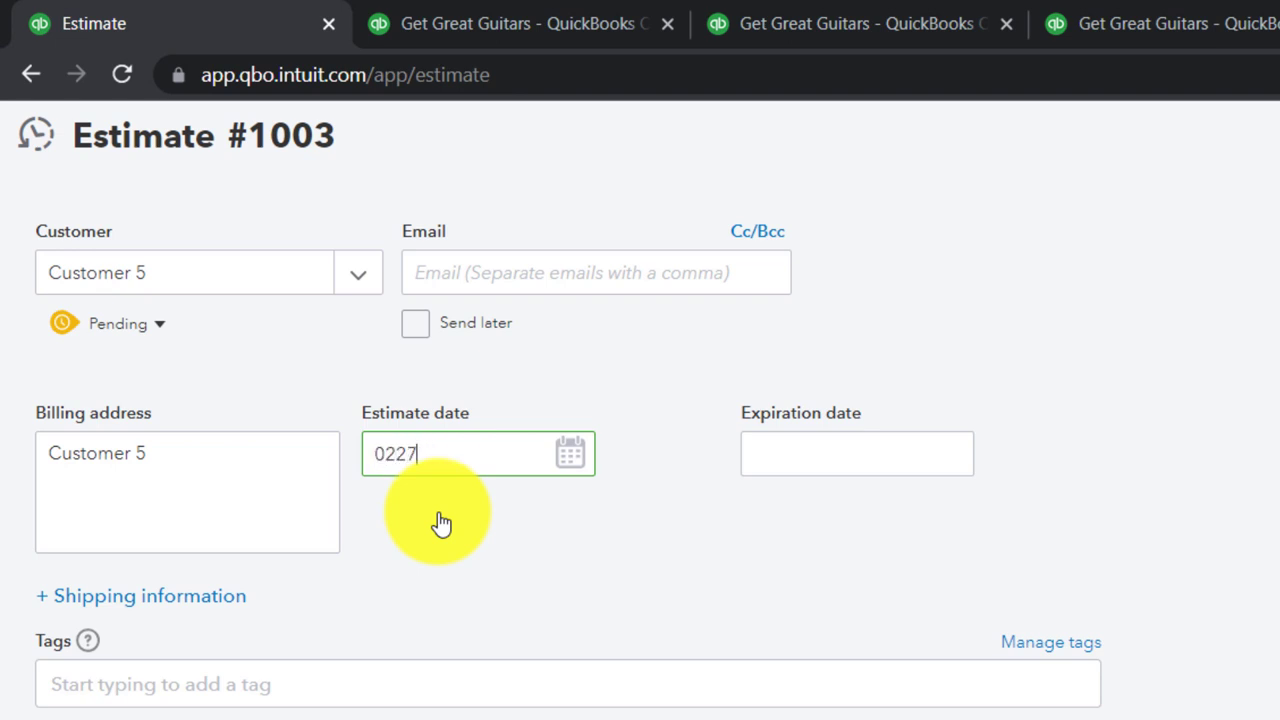
text(202)
key(Tab)
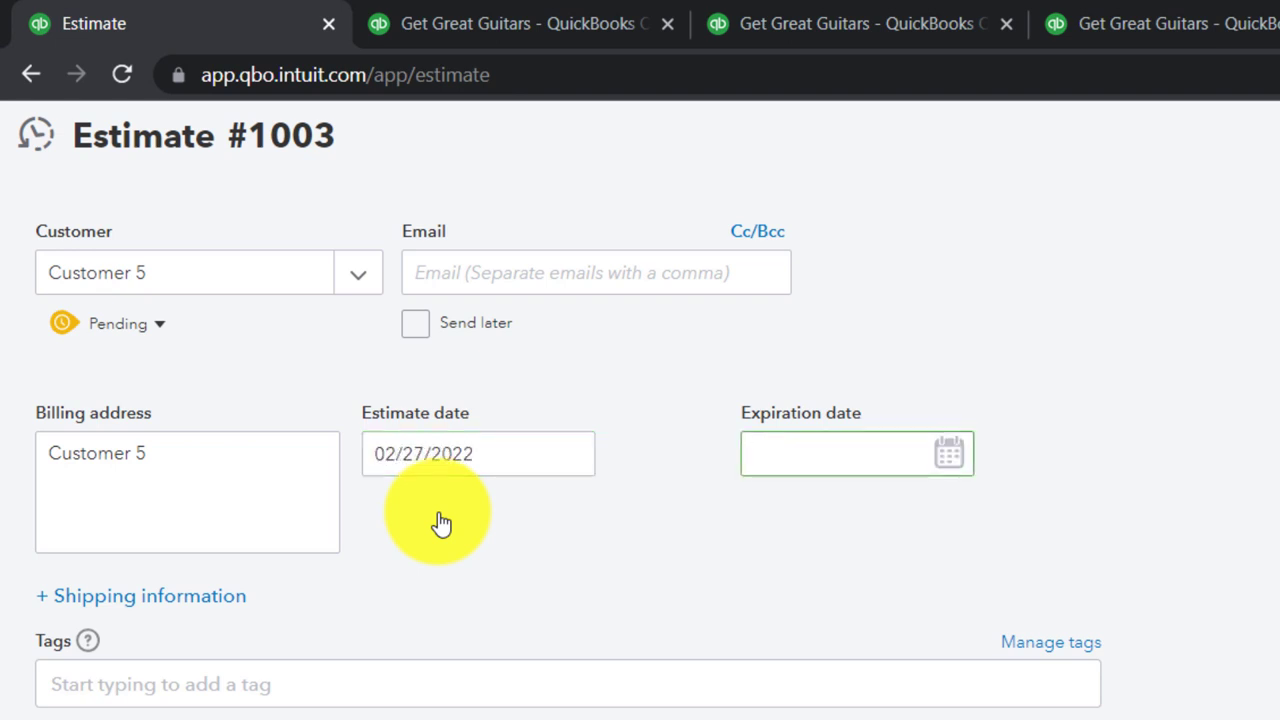
click(441, 523)
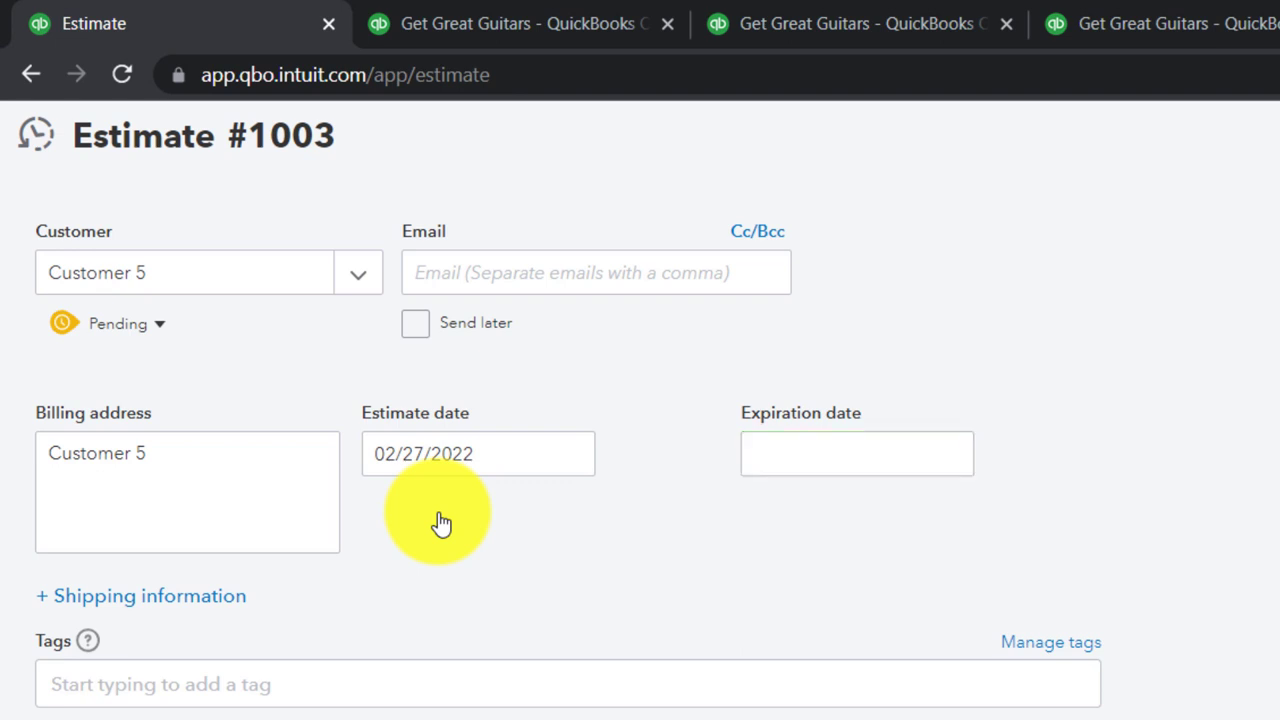
key(Tab)
key(Tab)
key(Tab)
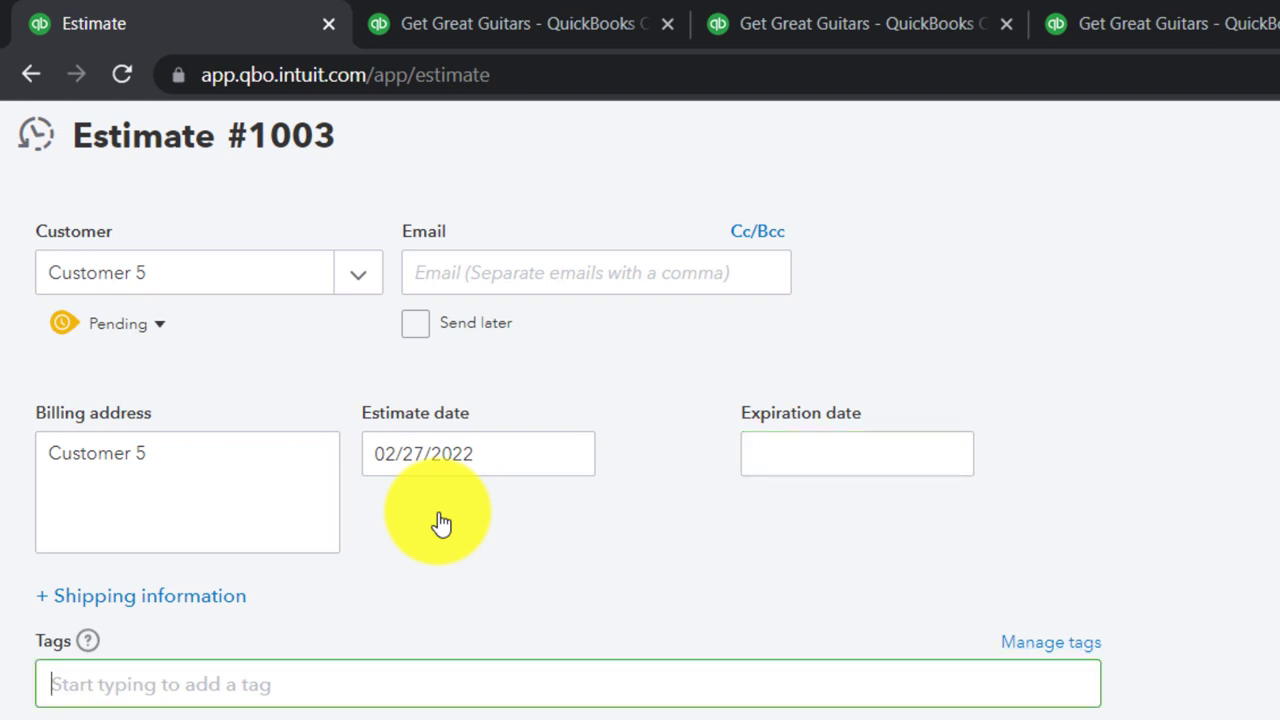
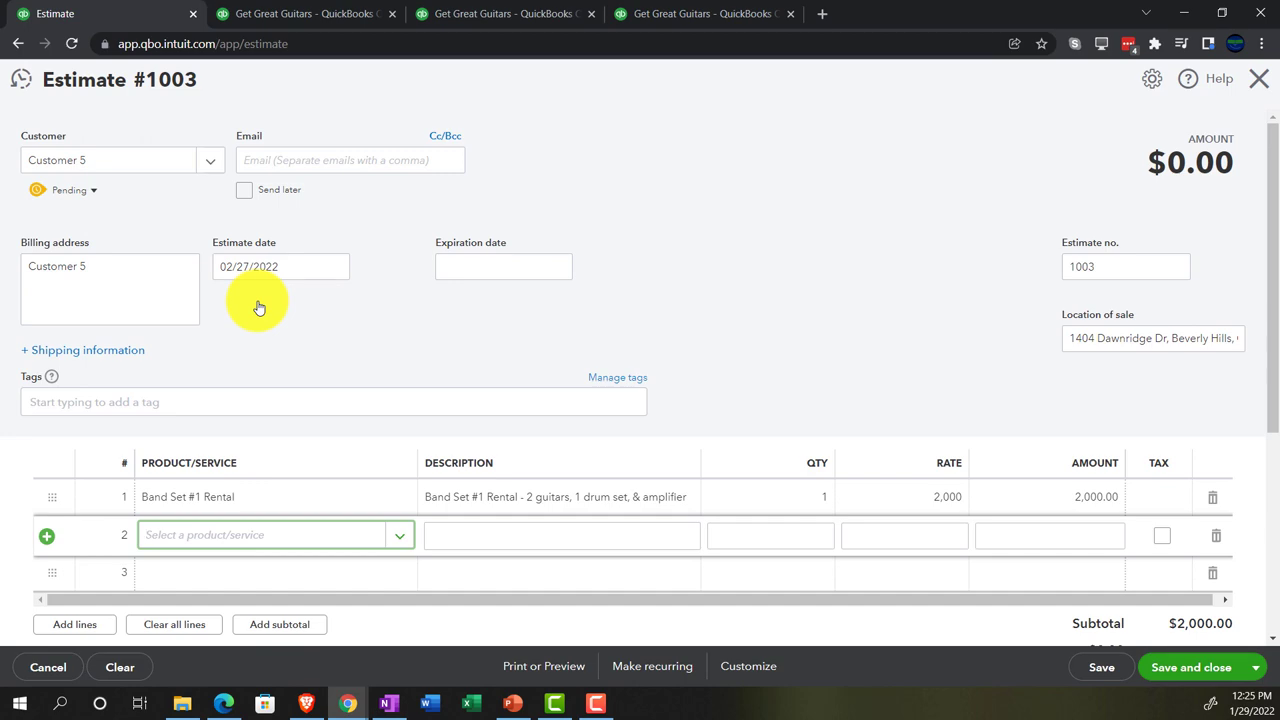
Add the service "Add one guitar to rental" on line 2 of the estimate with a quantity of 2, keeping its default rate
text(re)
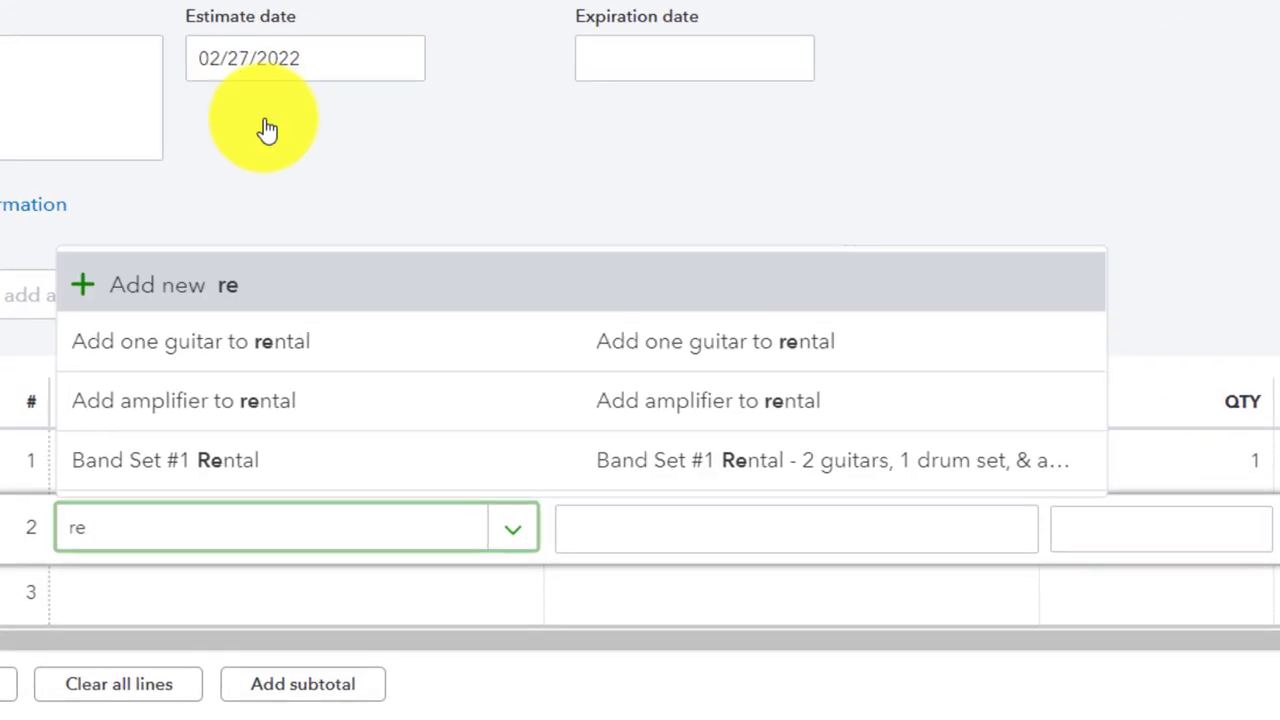
key(Up)
key(Up)
key(Up)
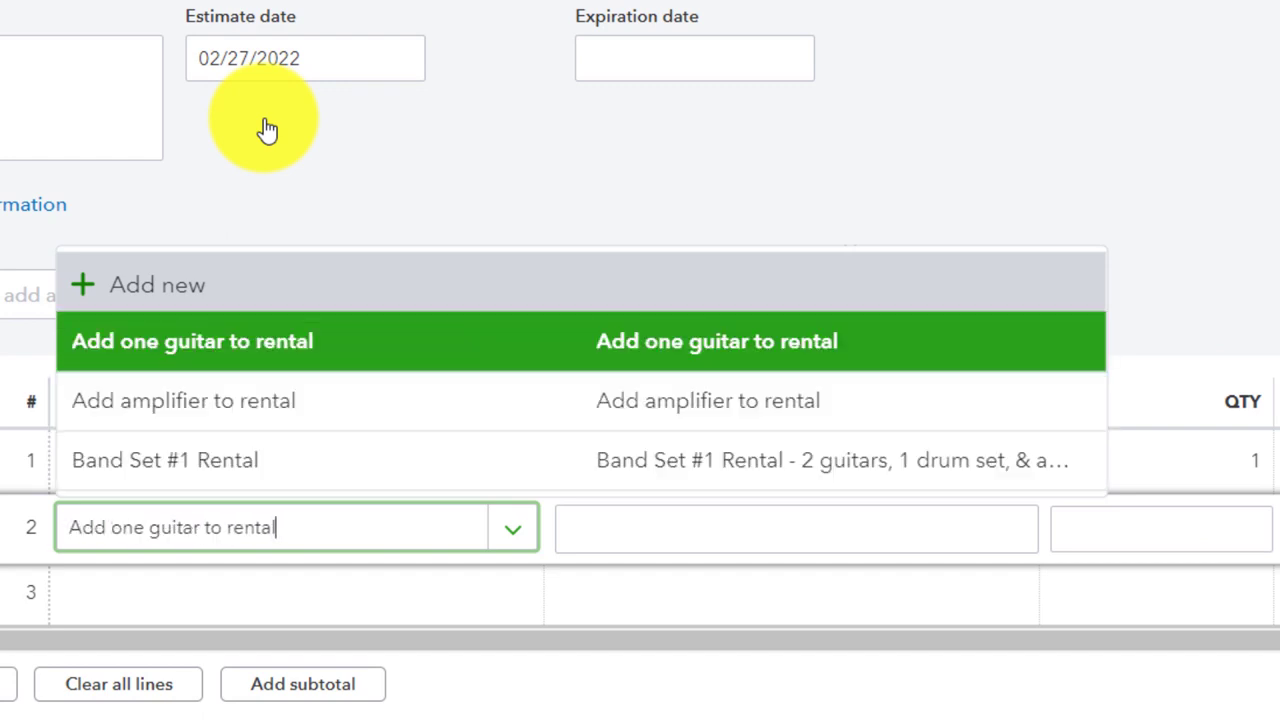
key(Return)
key(Tab)
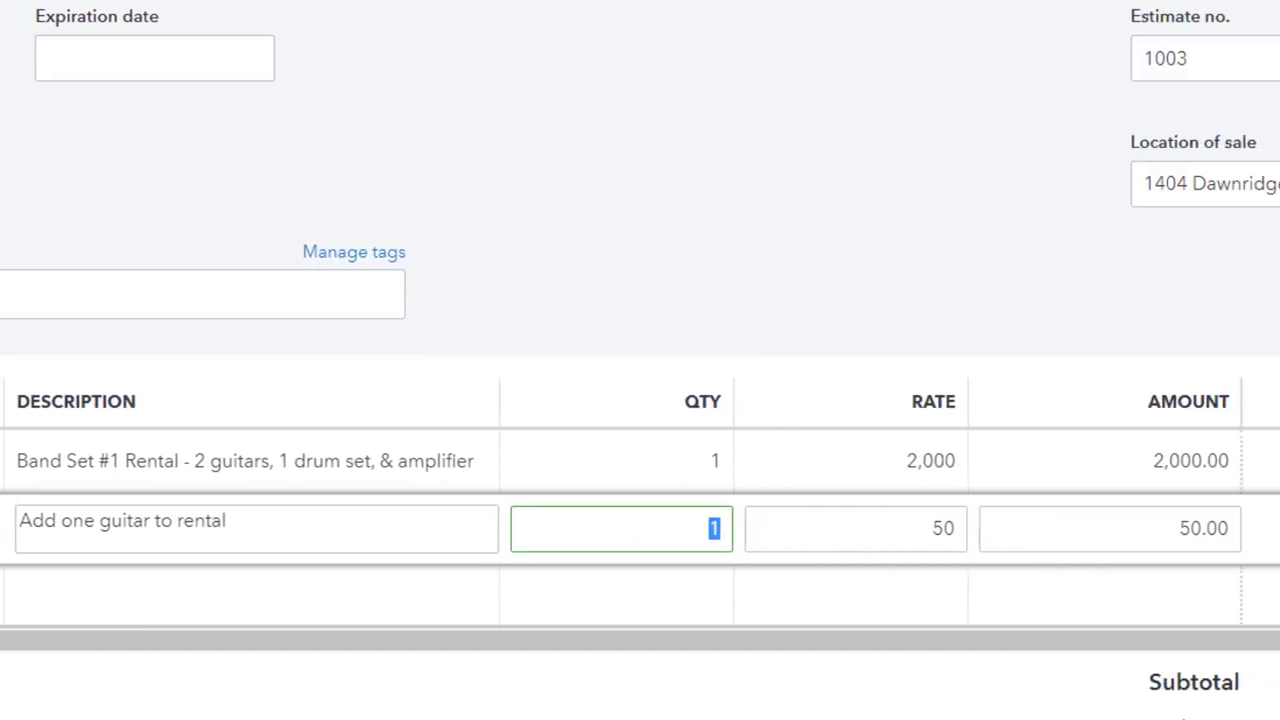
text(2)
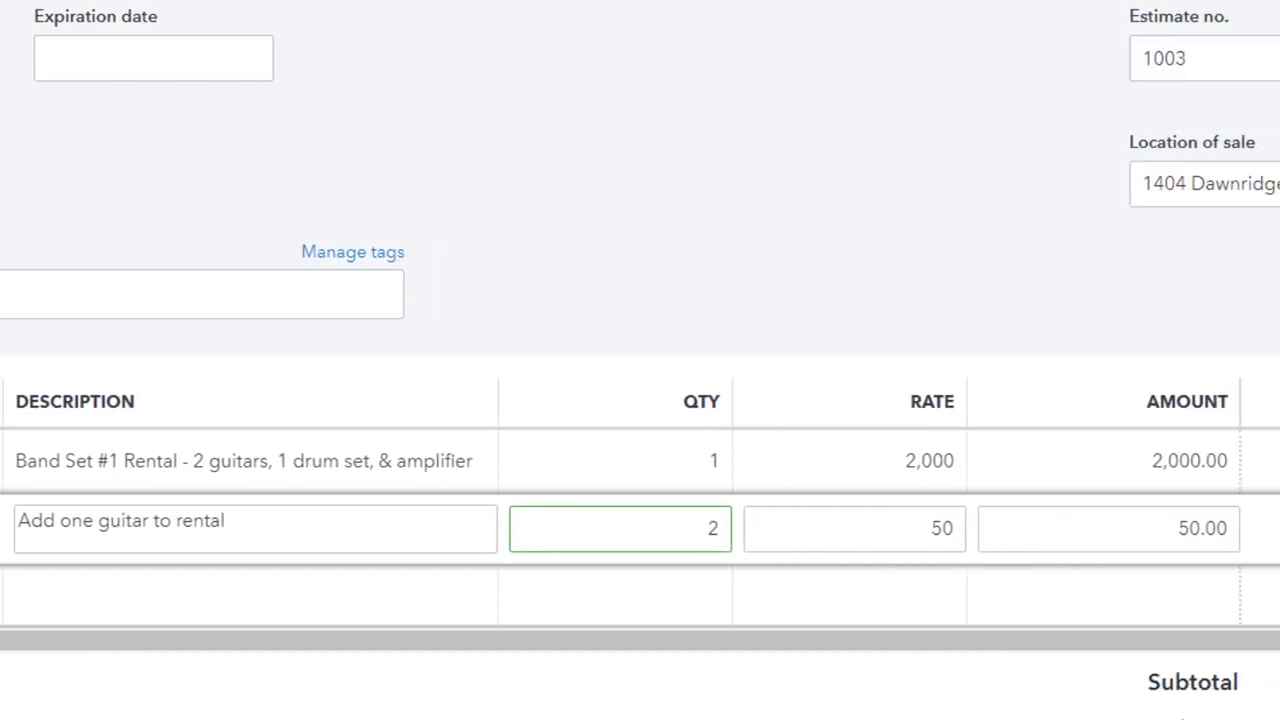
key(Tab)
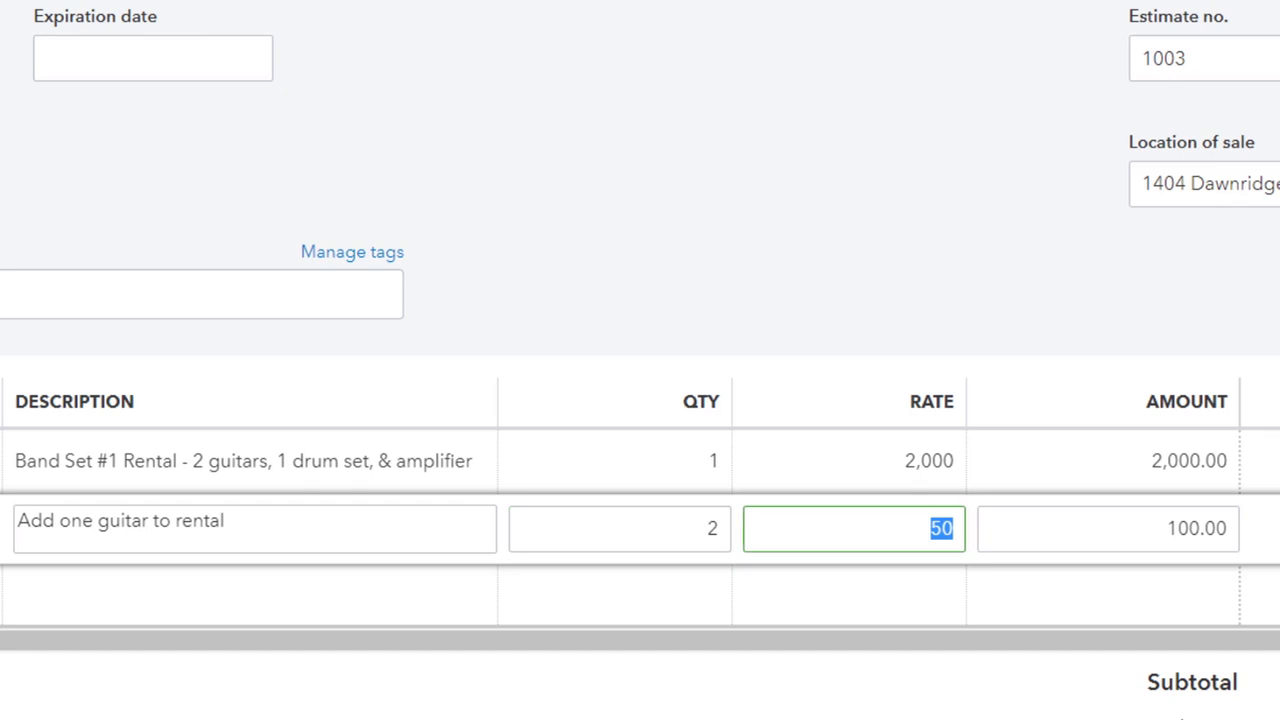
key(Tab)
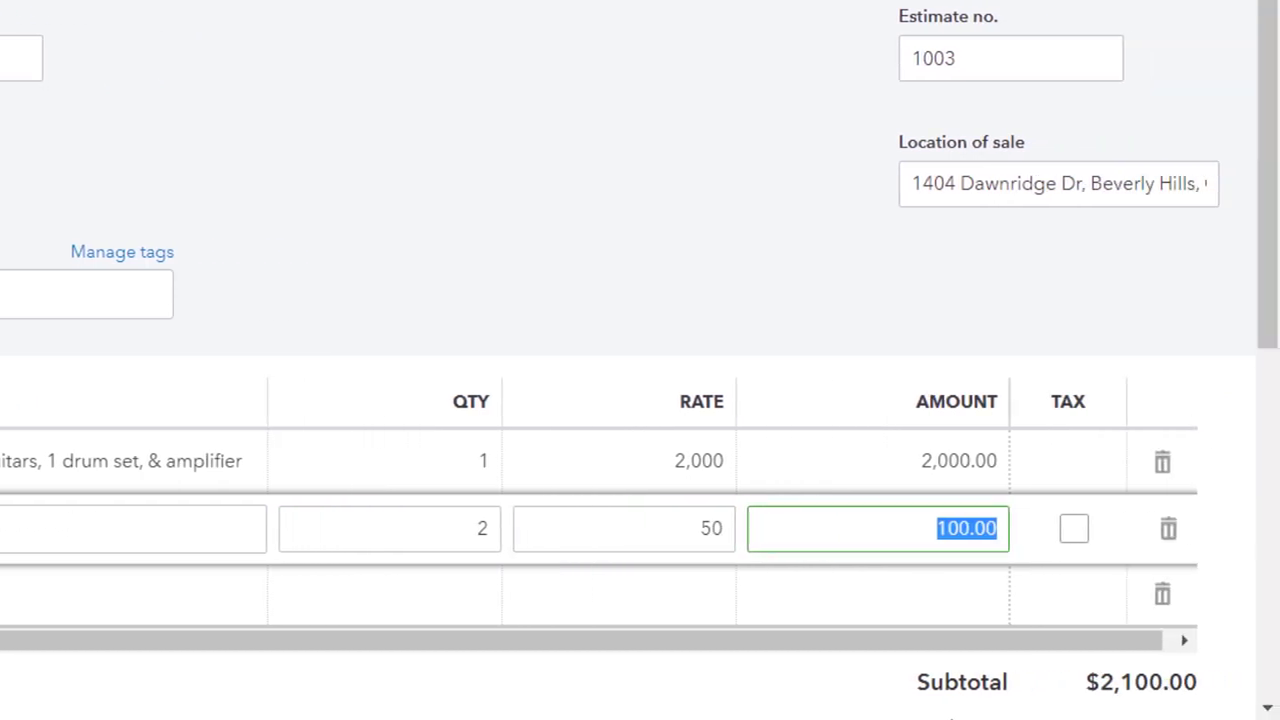
key(Tab)
key(Tab)
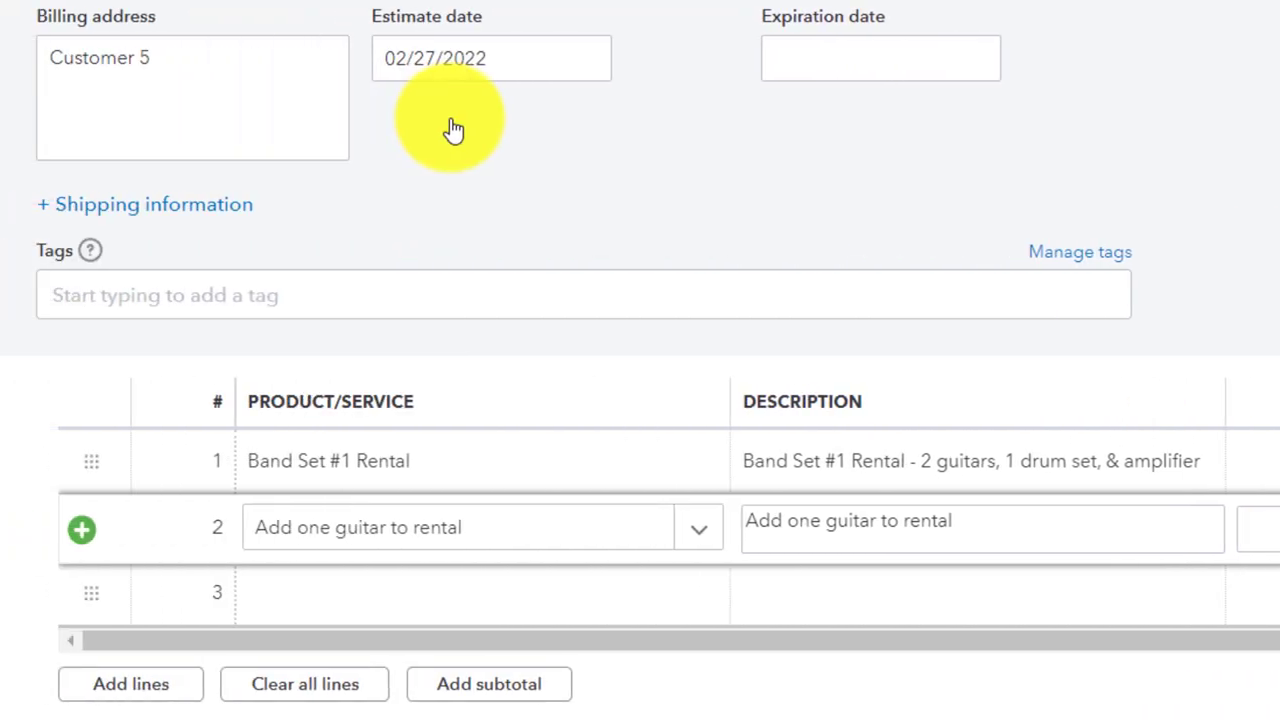
Add the service "Add amplifier to rental" on line 3 of the estimate with a quantity of 4, keeping its default rate
key(Tab)
text(a)
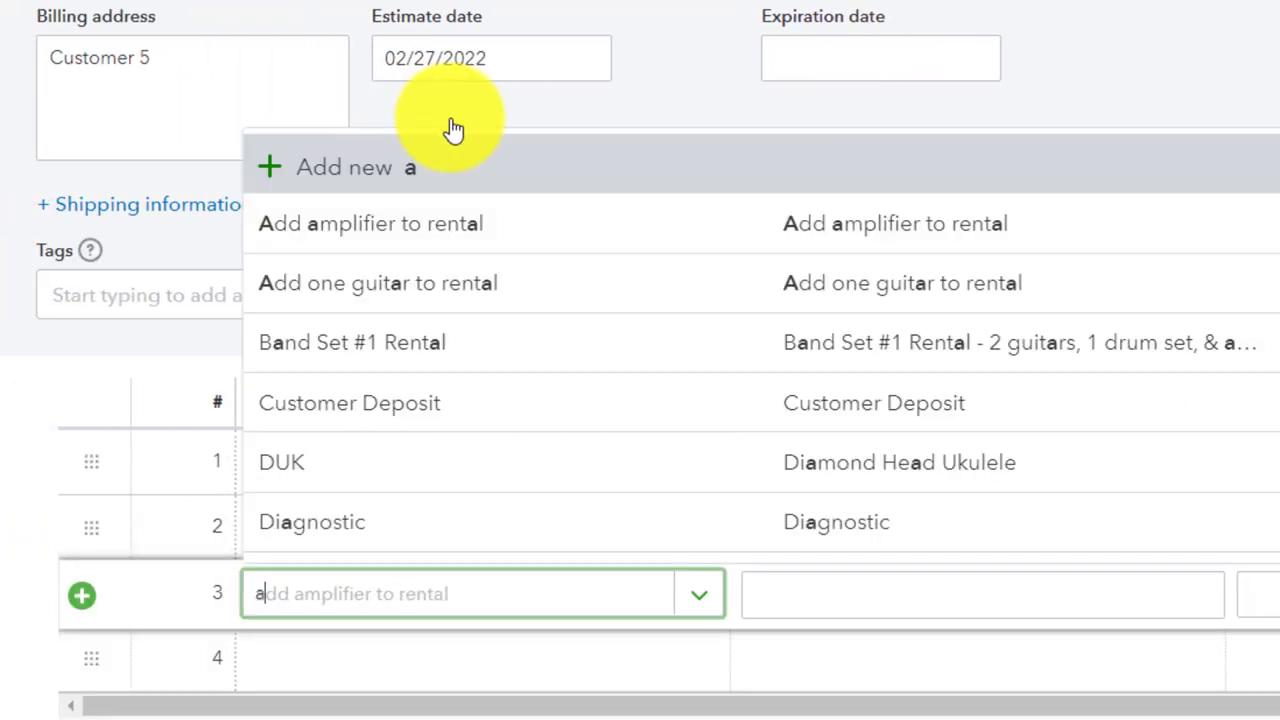
text(dd)
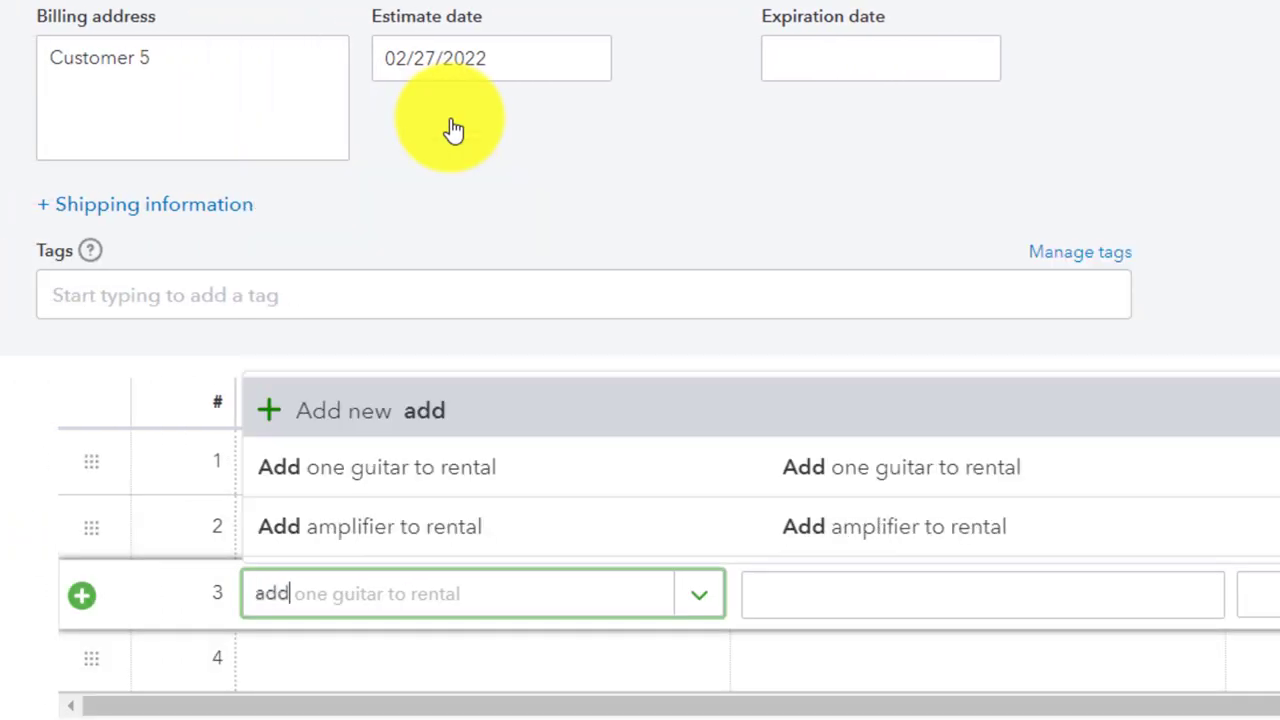
key(Down)
key(Down)
key(Tab)
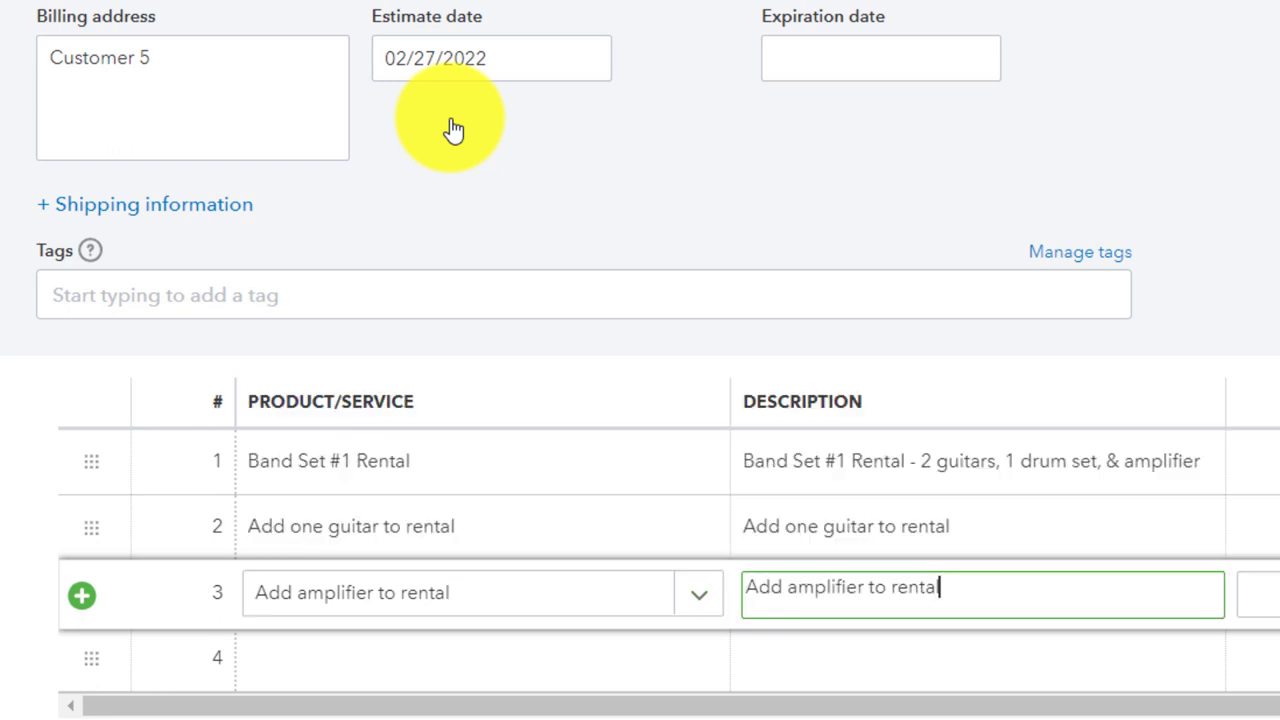
key(Tab)
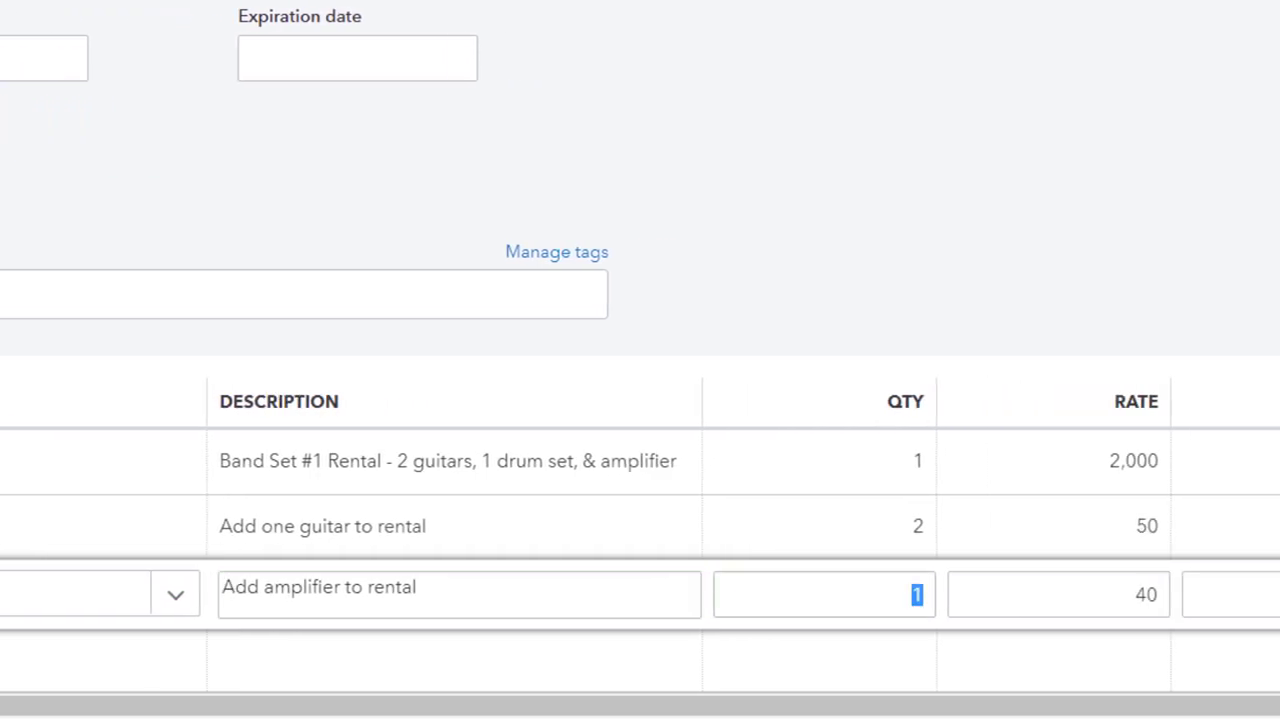
text(4)
key(Tab)
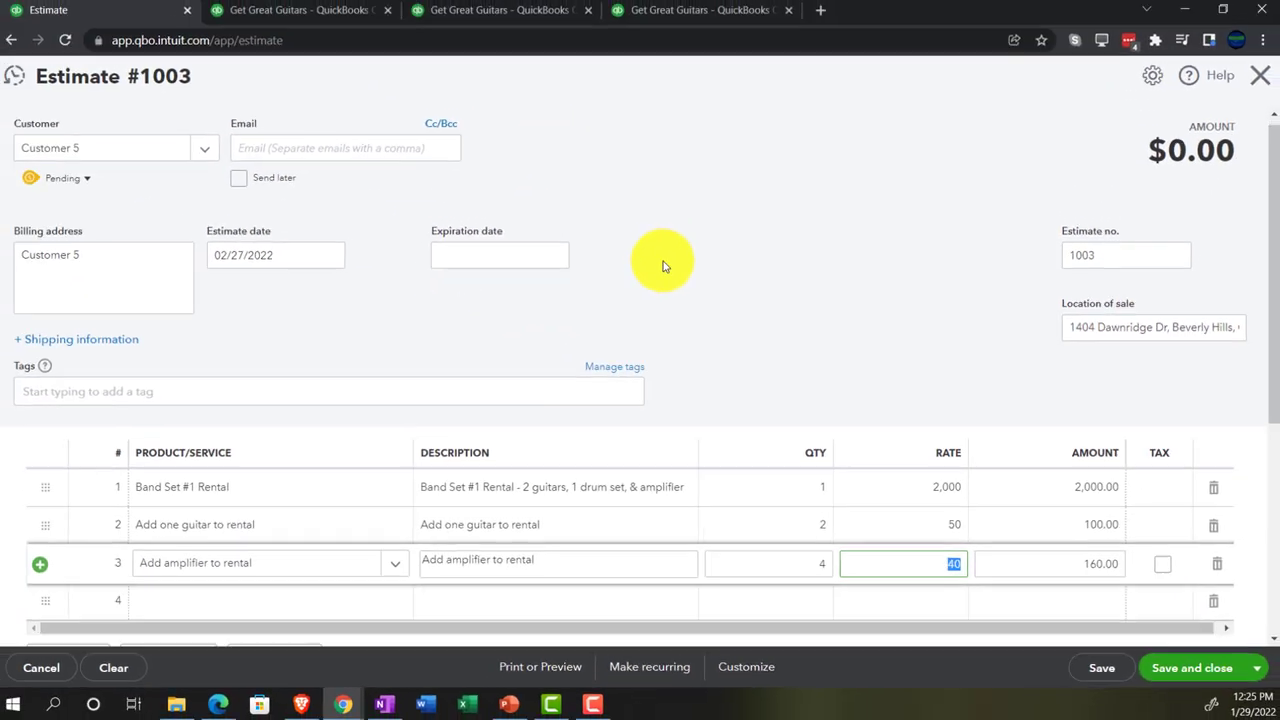
Commit the last item line, check the estimate's totals, and save and close the Customer 5 estimate
scroll(373, 51, down, 2)
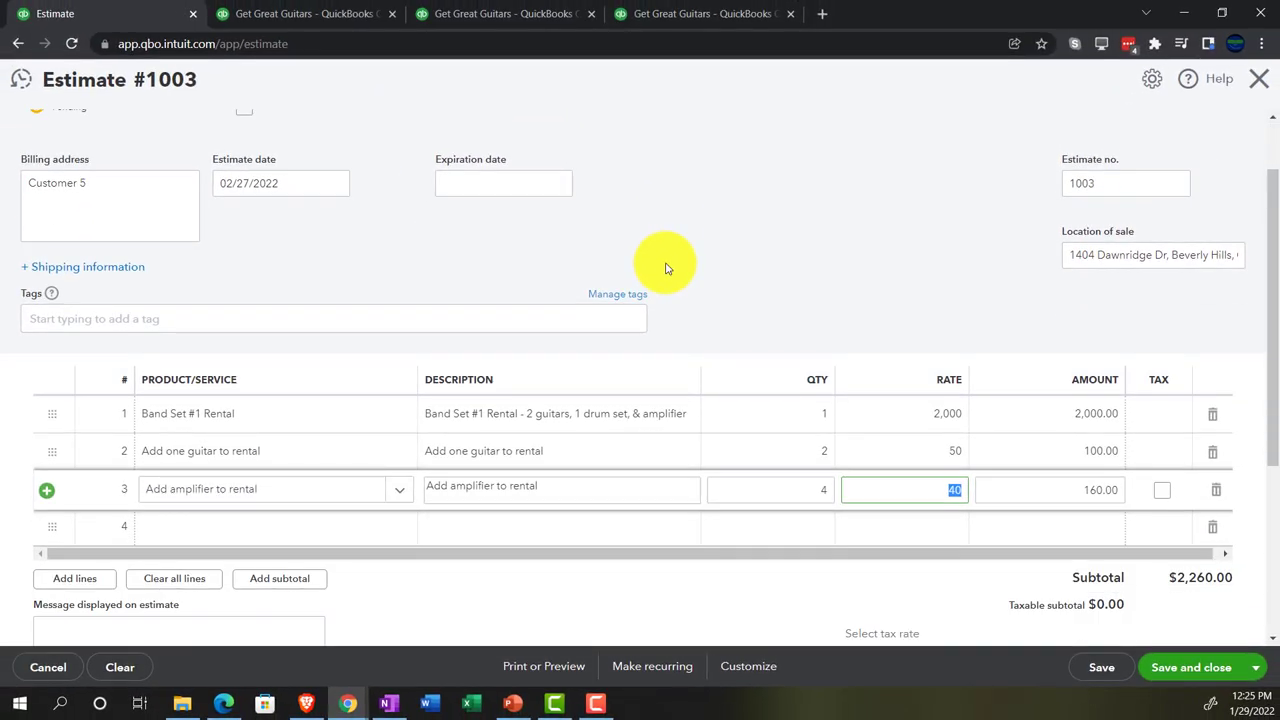
scroll(666, 268, down, 1)
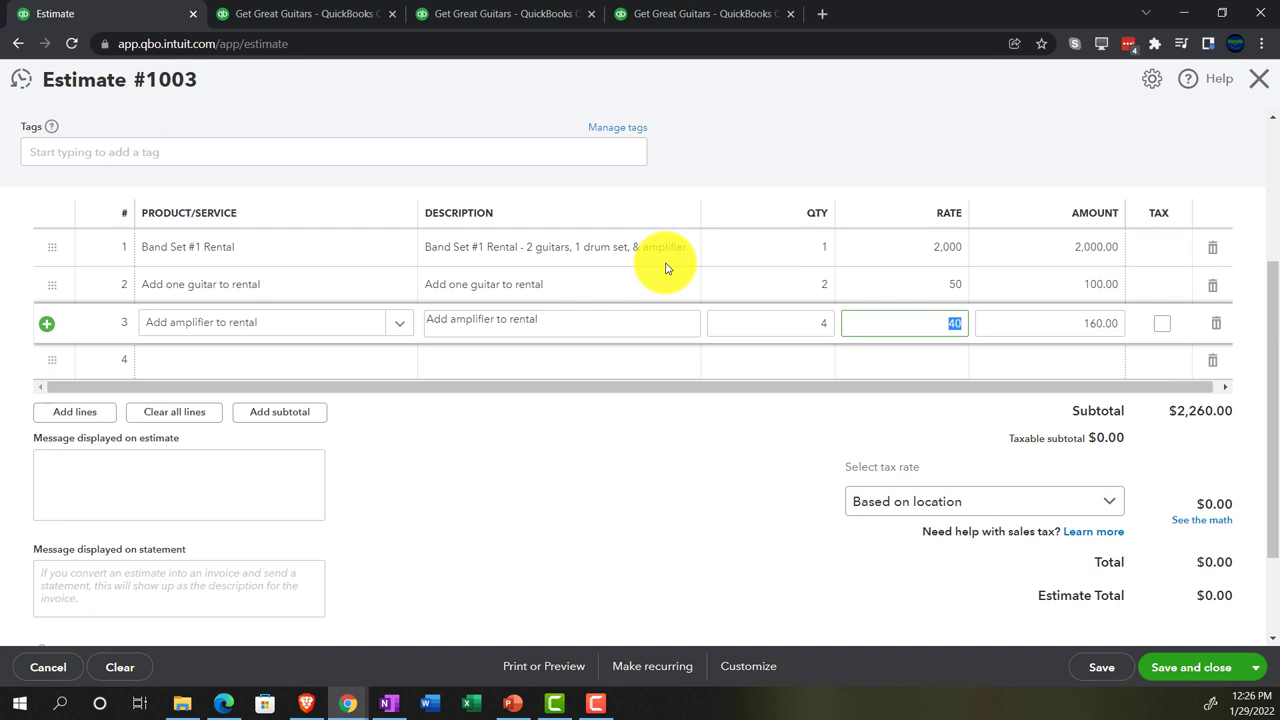
click(612, 482)
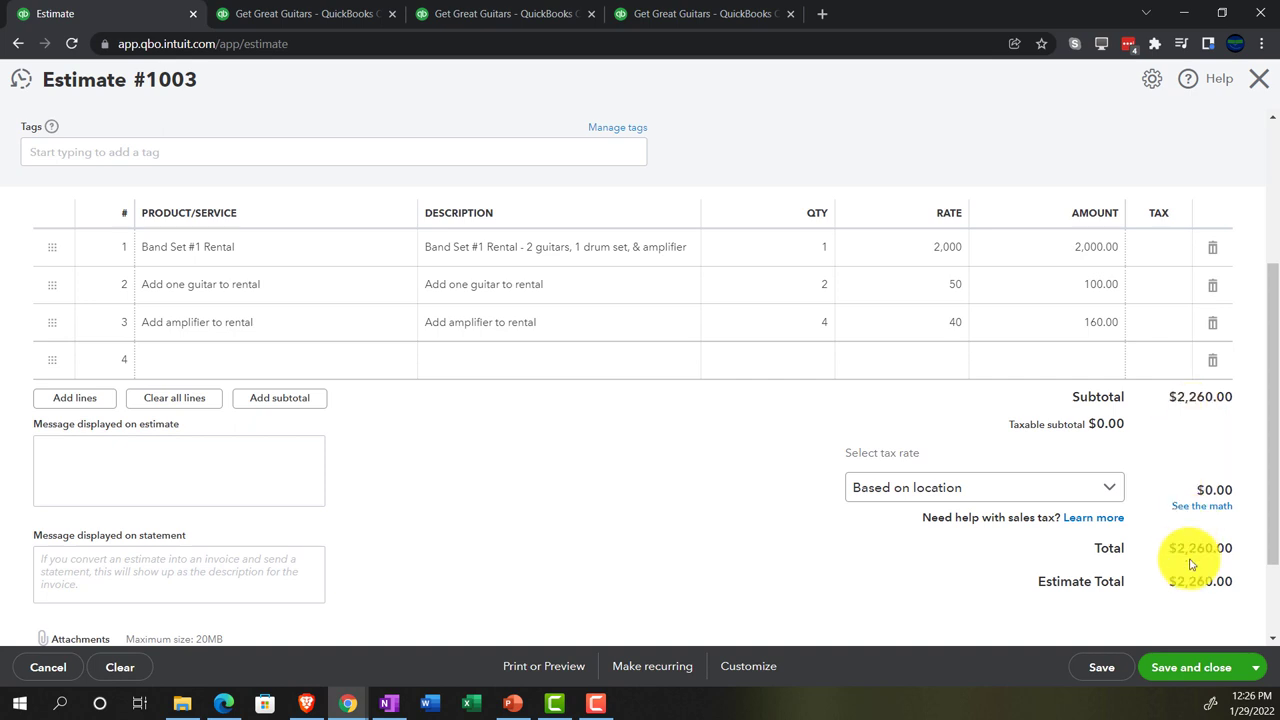
click(1193, 668)
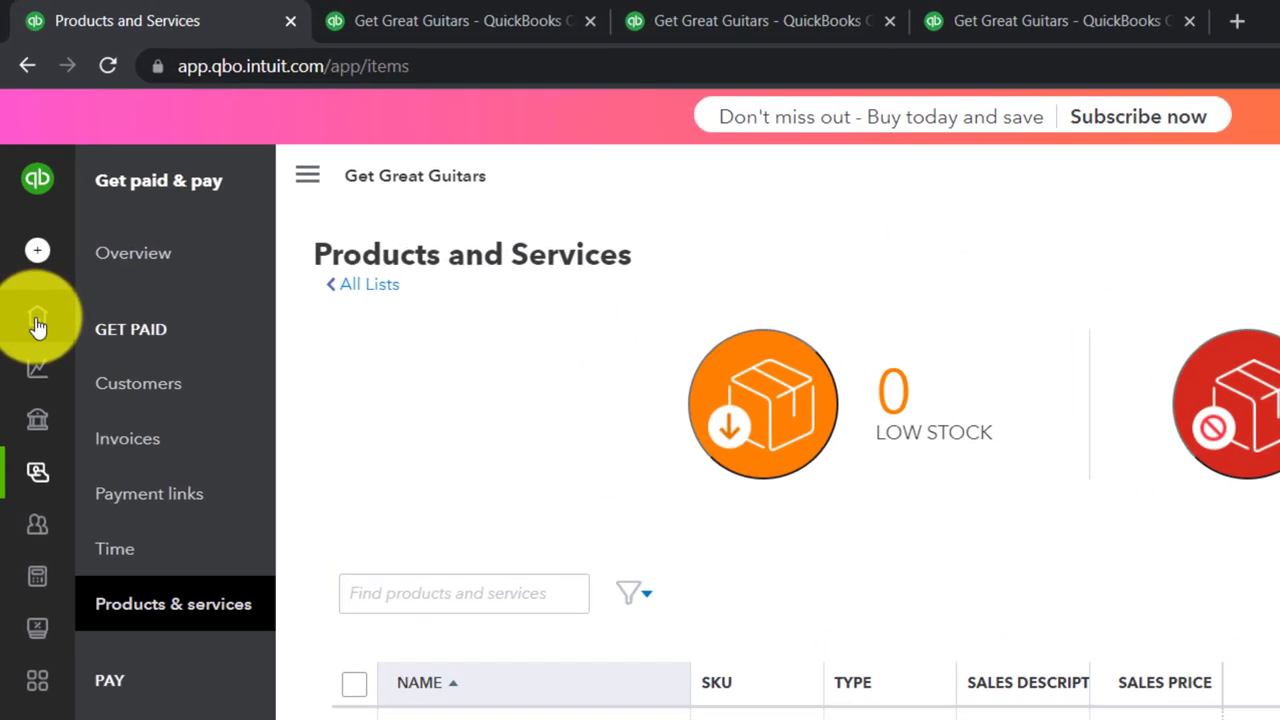
mouse_move(37, 330)
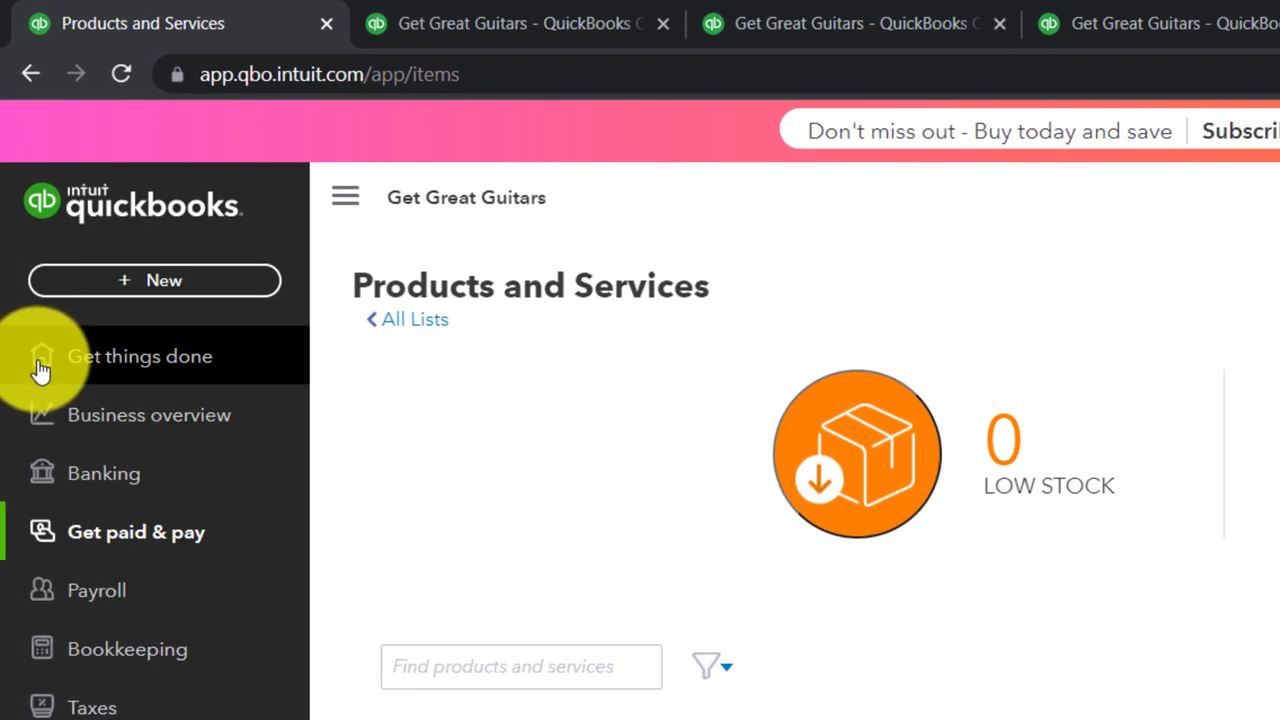
click(95, 535)
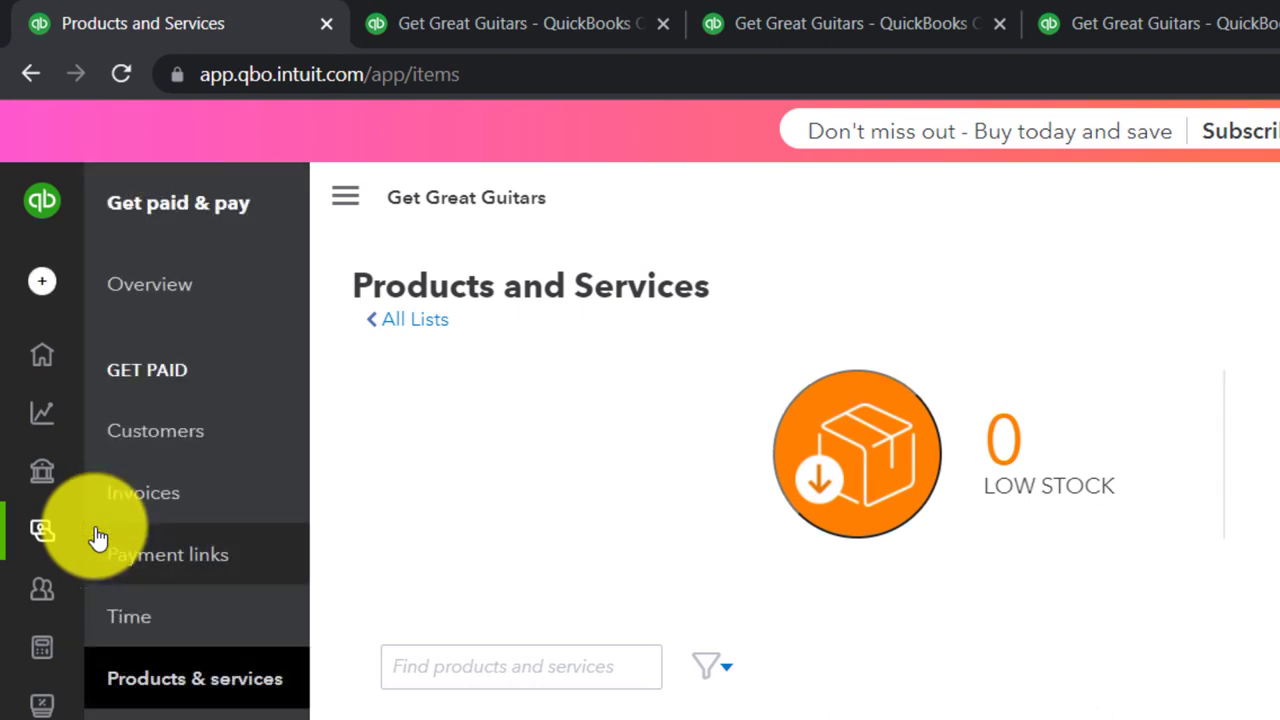
click(336, 206)
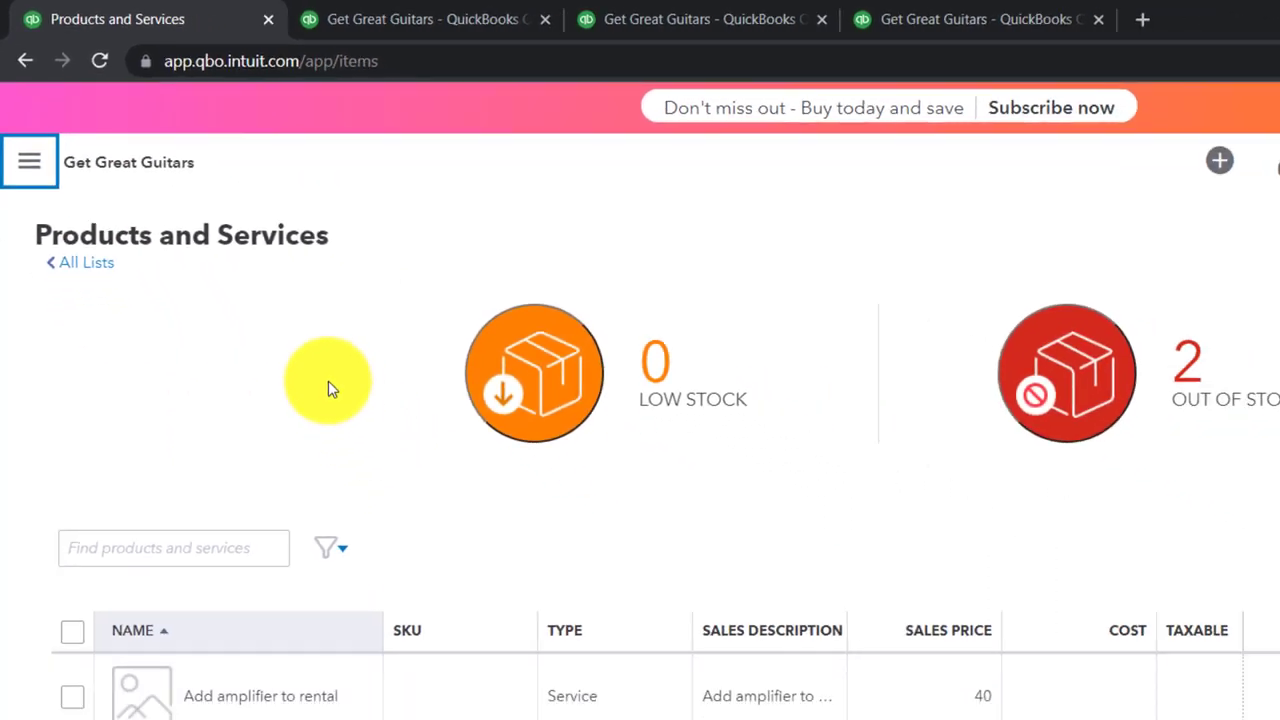
scroll(330, 385, down, 2)
scroll(237, 280, down, 2)
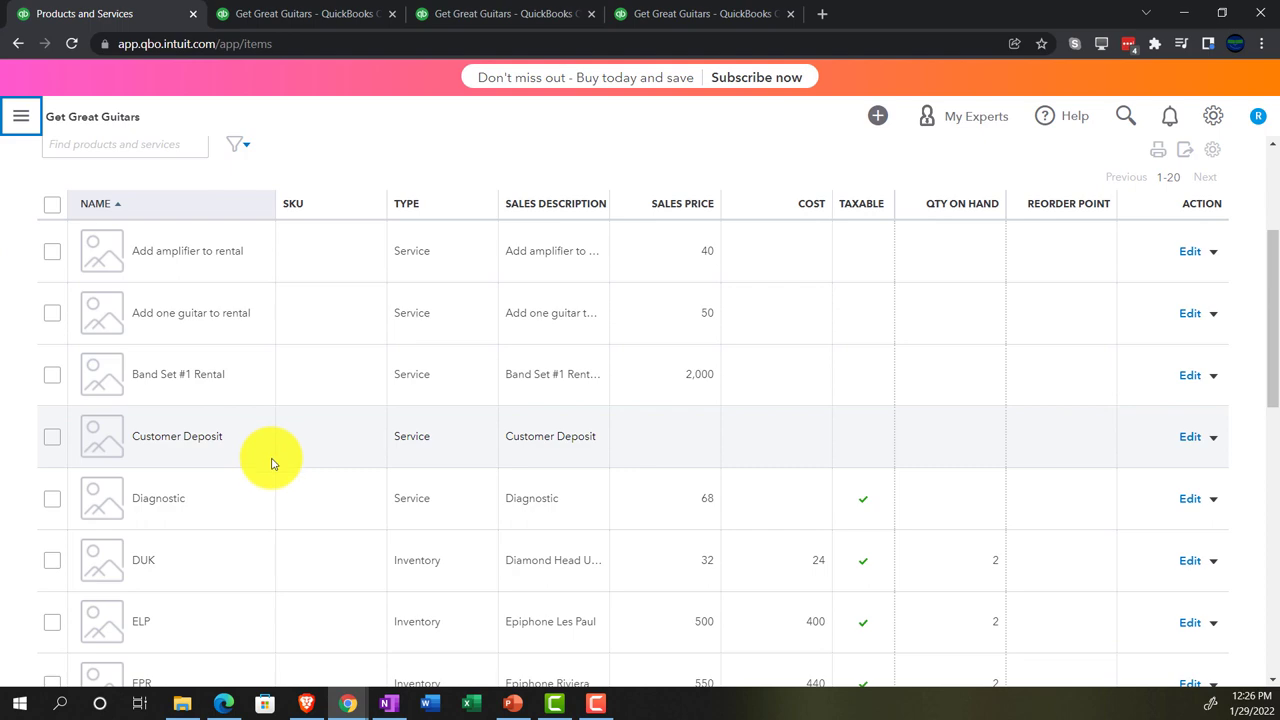
scroll(268, 460, up, 3)
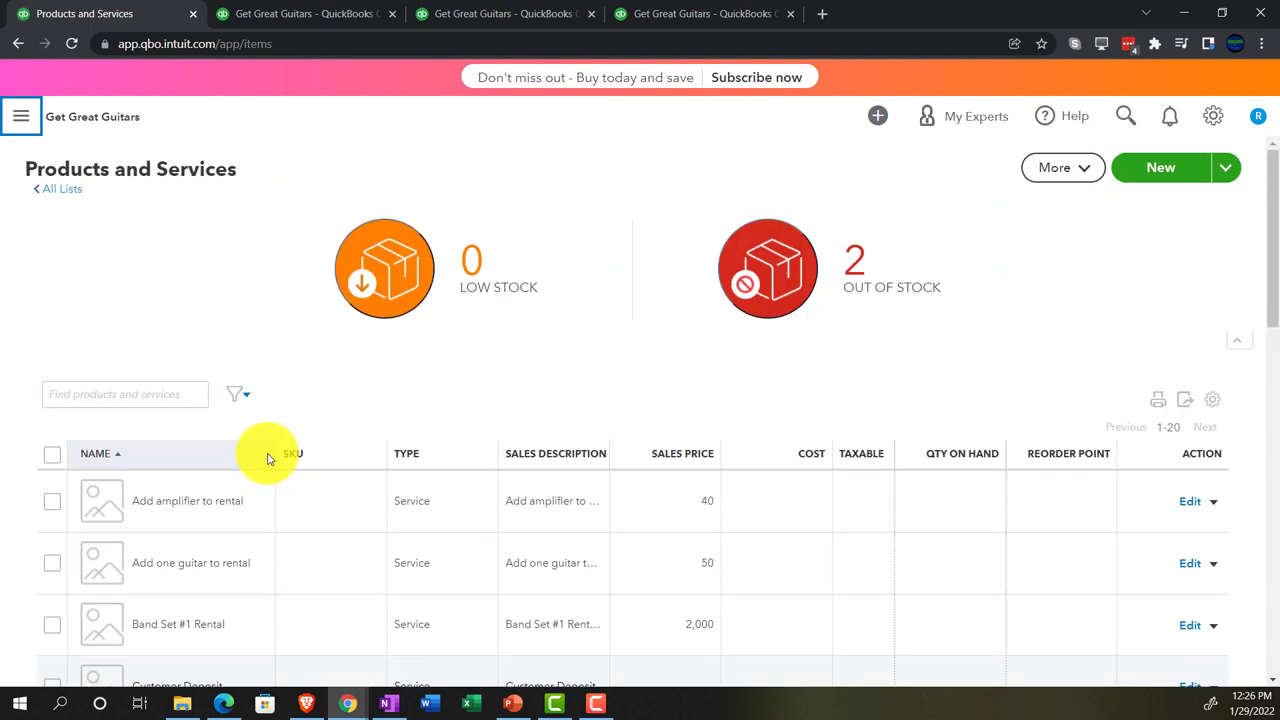
click(21, 117)
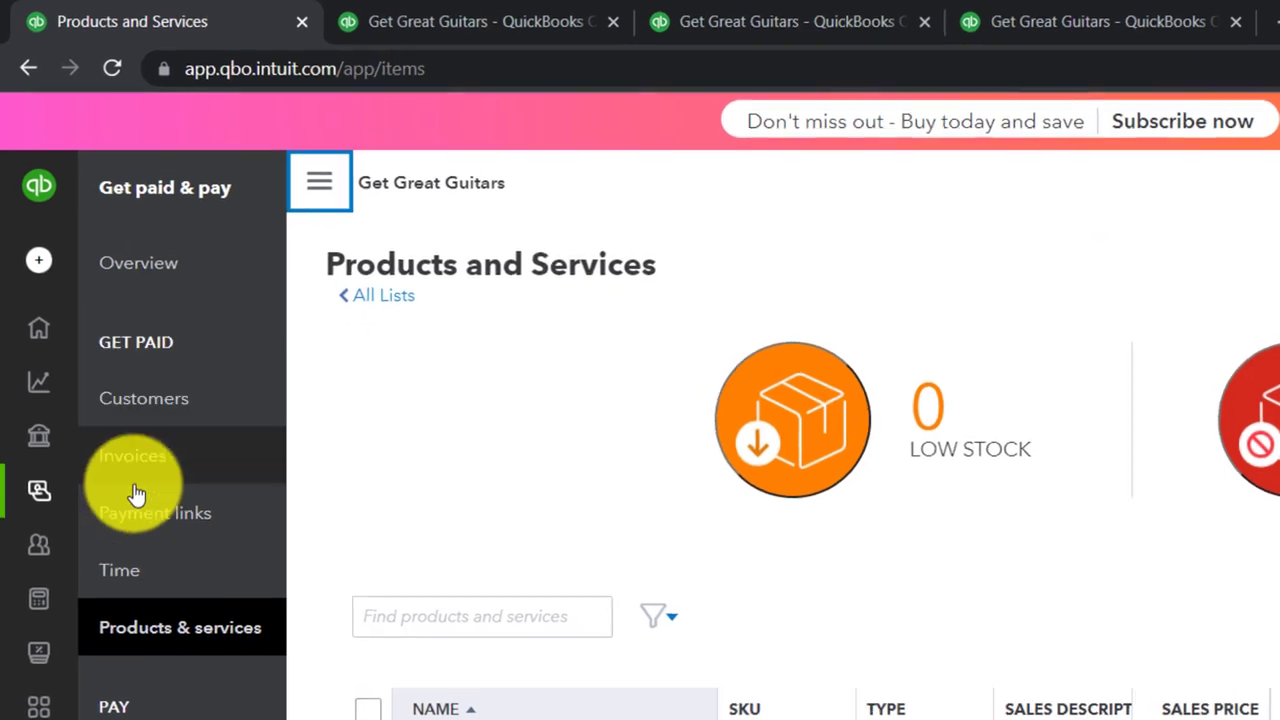
Go to the customer list and open Customer 5's record to view the new estimate
click(145, 402)
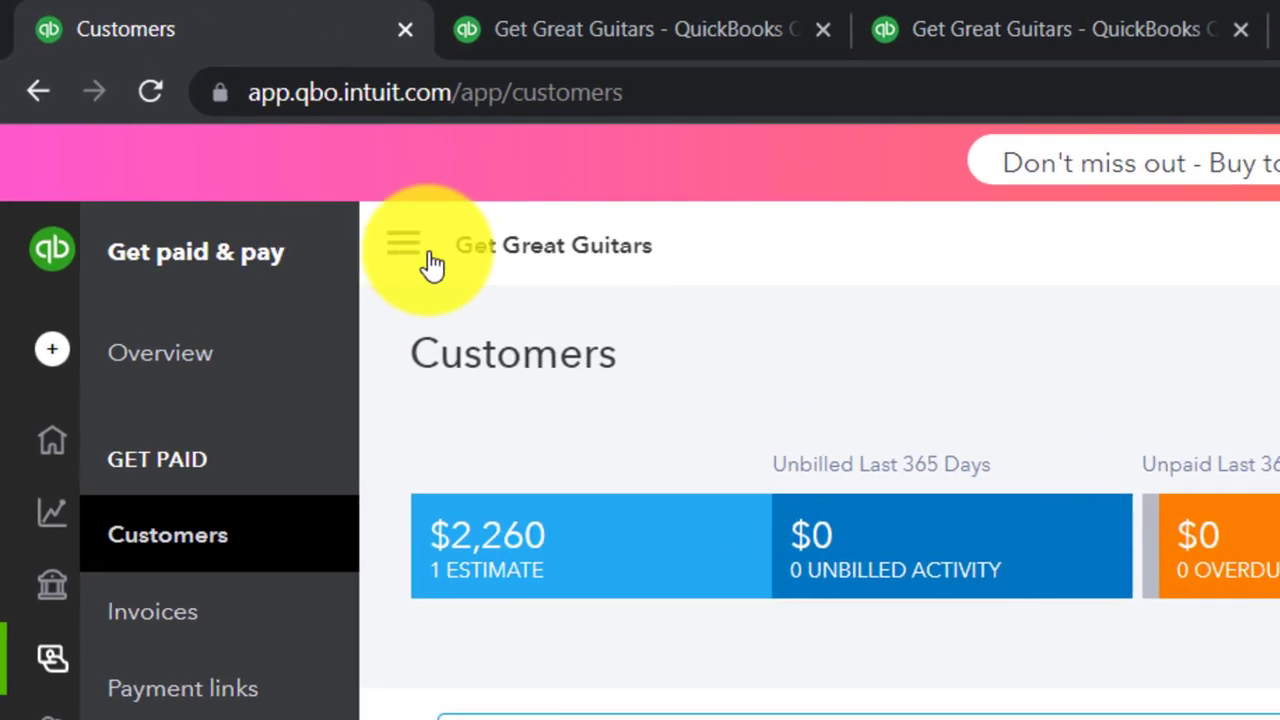
click(319, 182)
scroll(560, 700, down, 5)
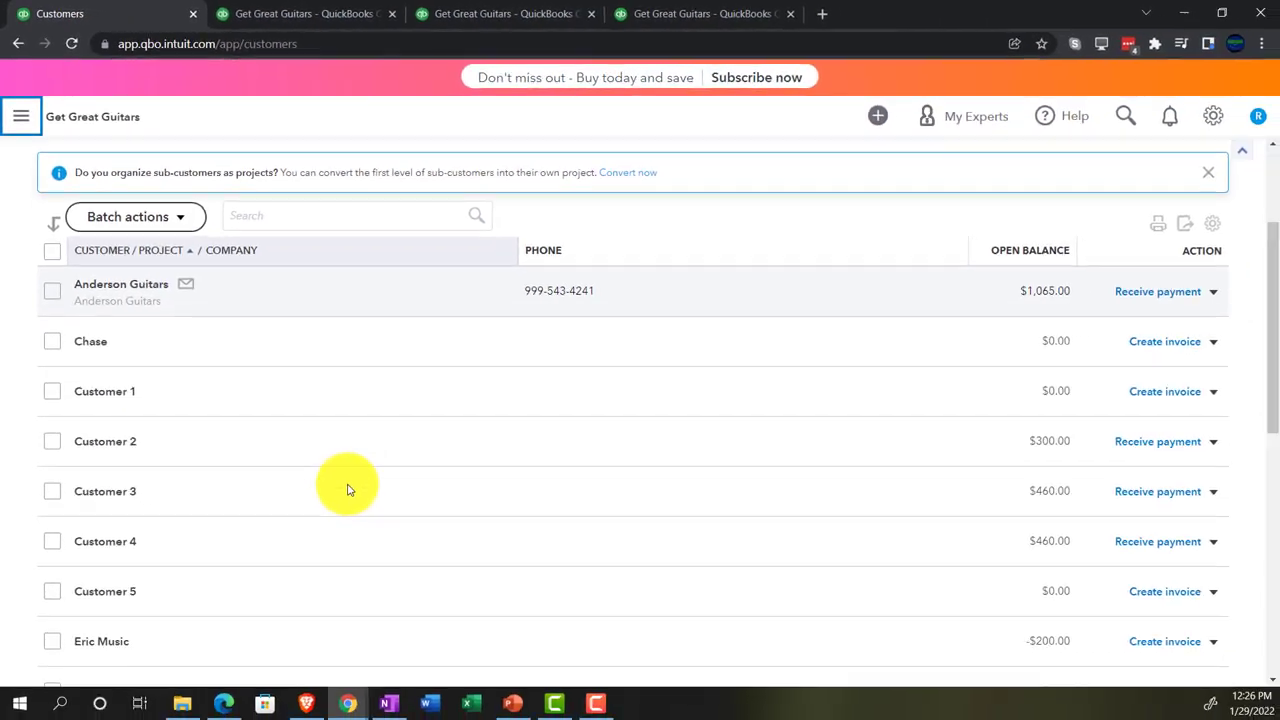
click(117, 450)
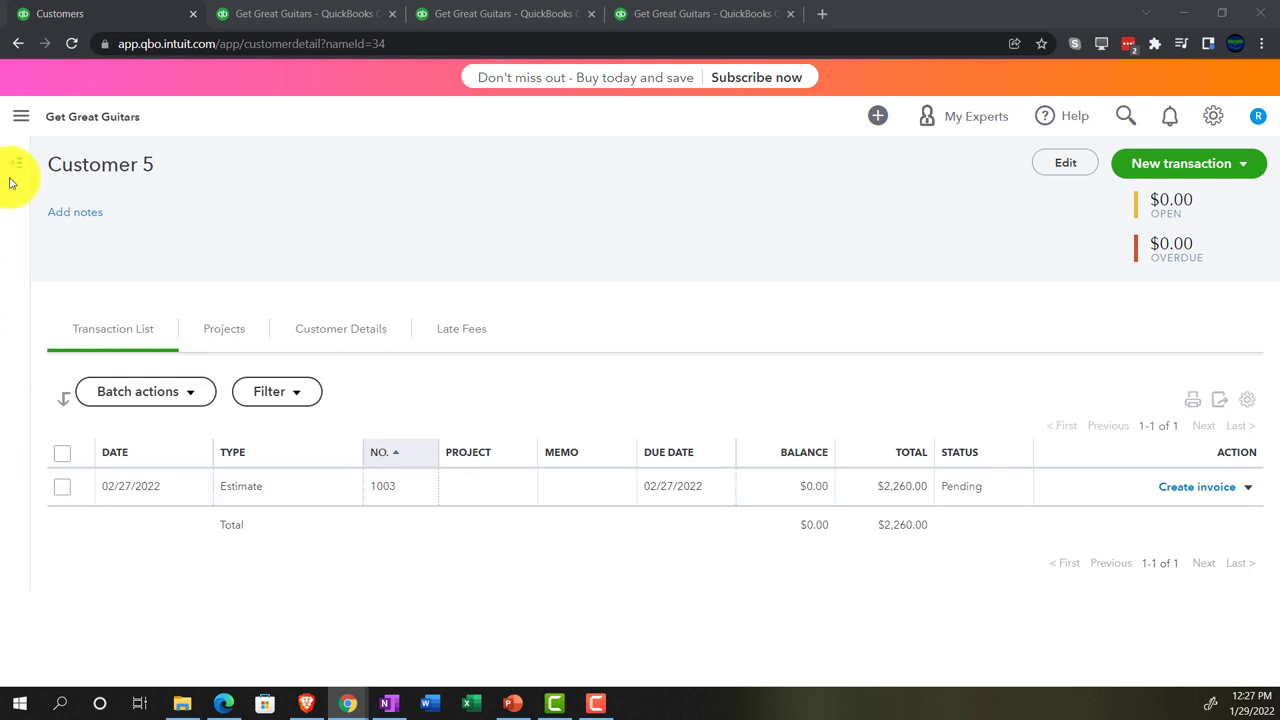
Start a new Receive Payment entry and choose Customer 1 as the customer
click(20, 122)
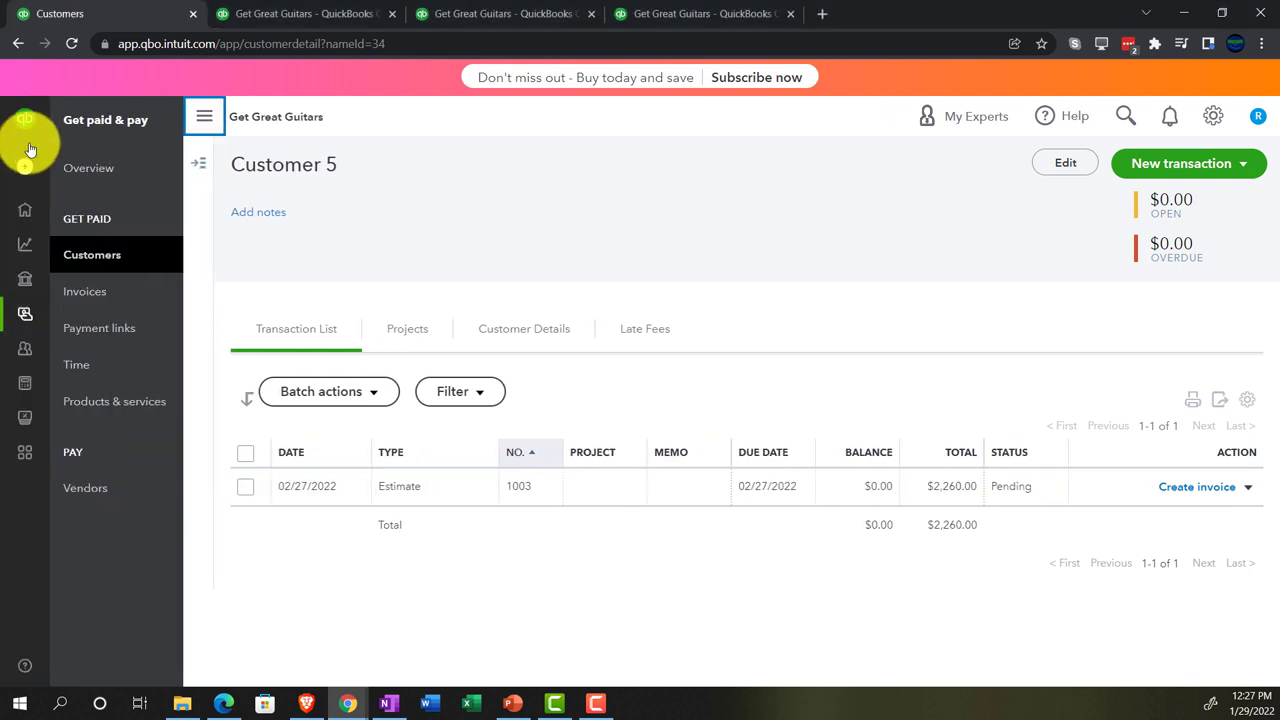
click(27, 167)
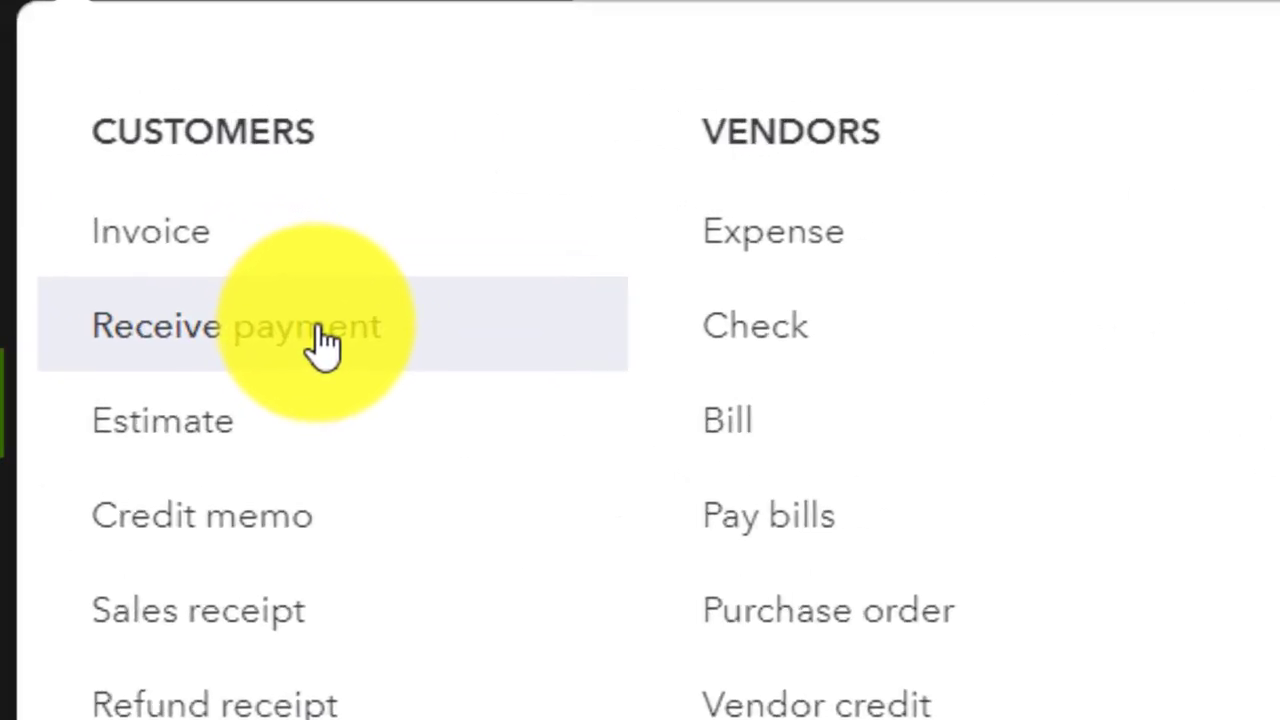
click(162, 279)
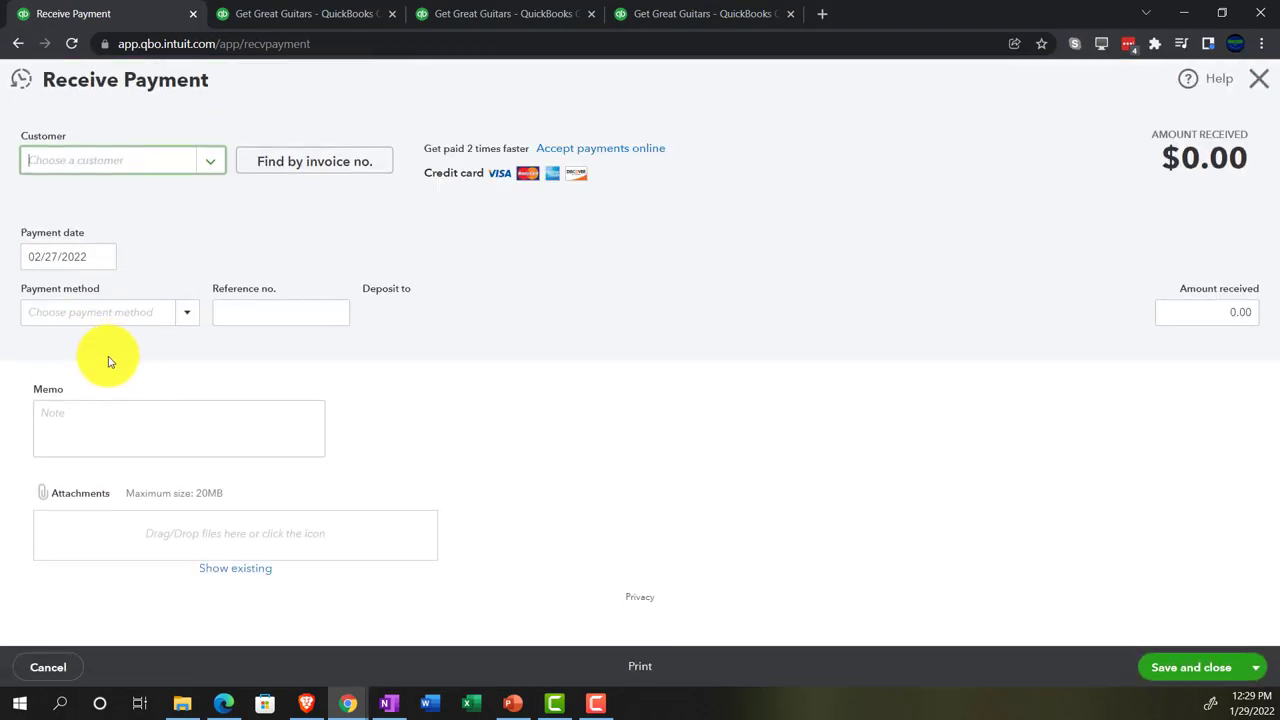
text(cu)
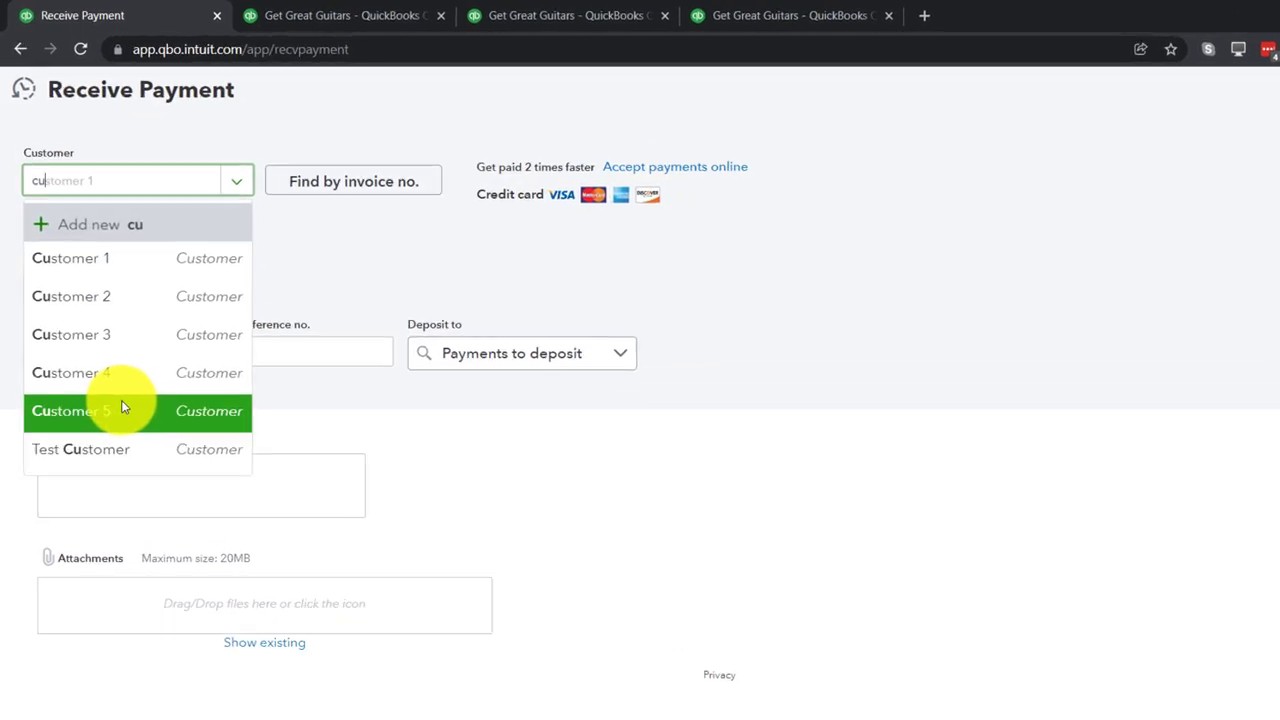
key(Tab)
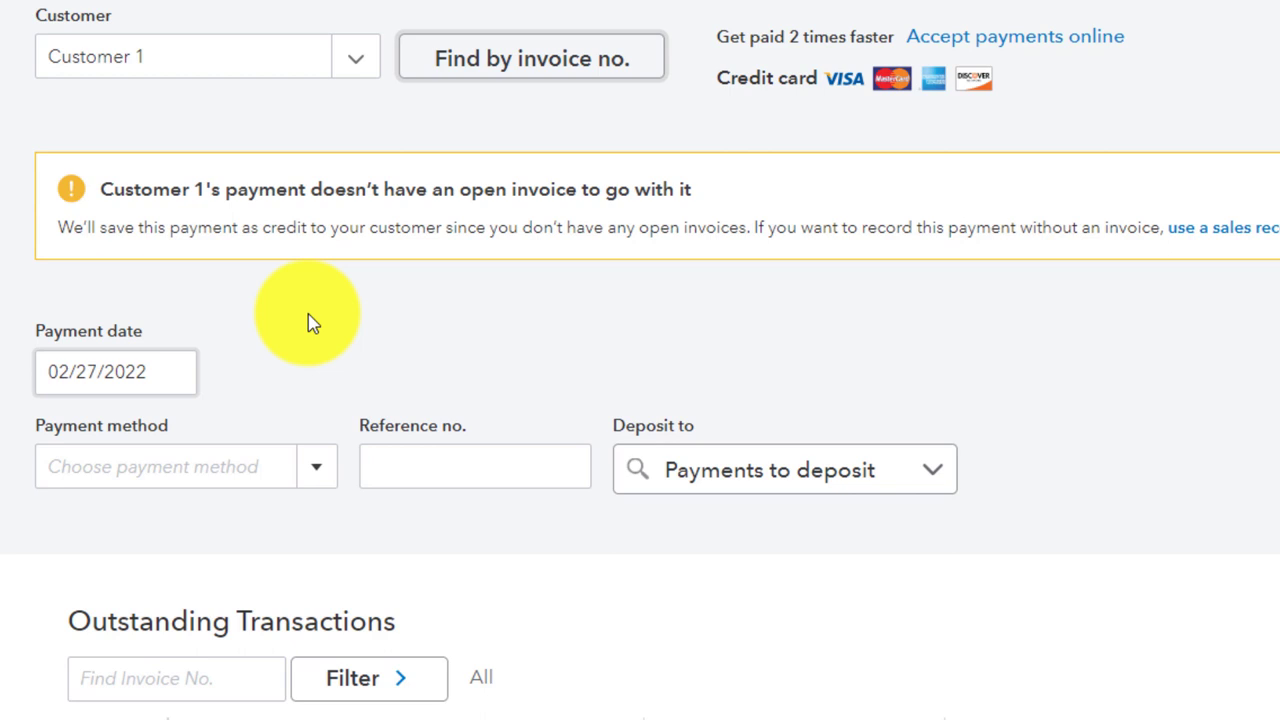
Set the payment method to Cash, keep Payments to deposit as the deposit account, and enter 200 as the amount received
click(324, 477)
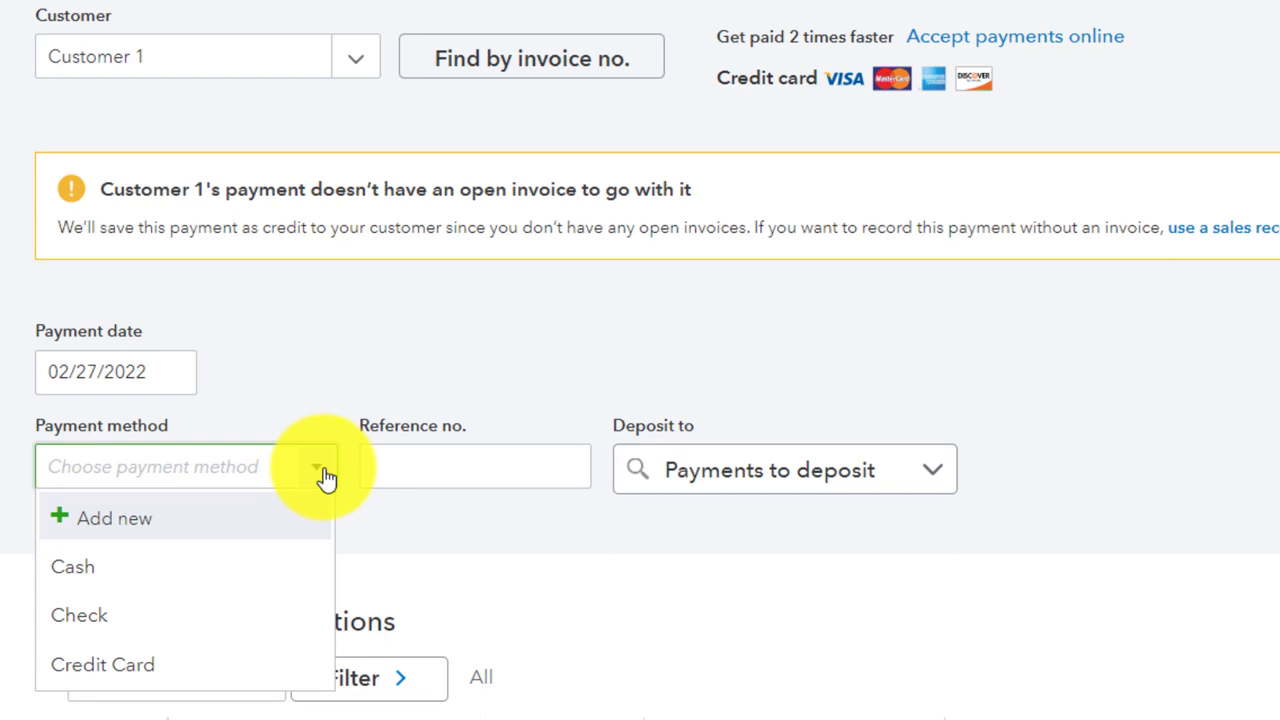
click(251, 564)
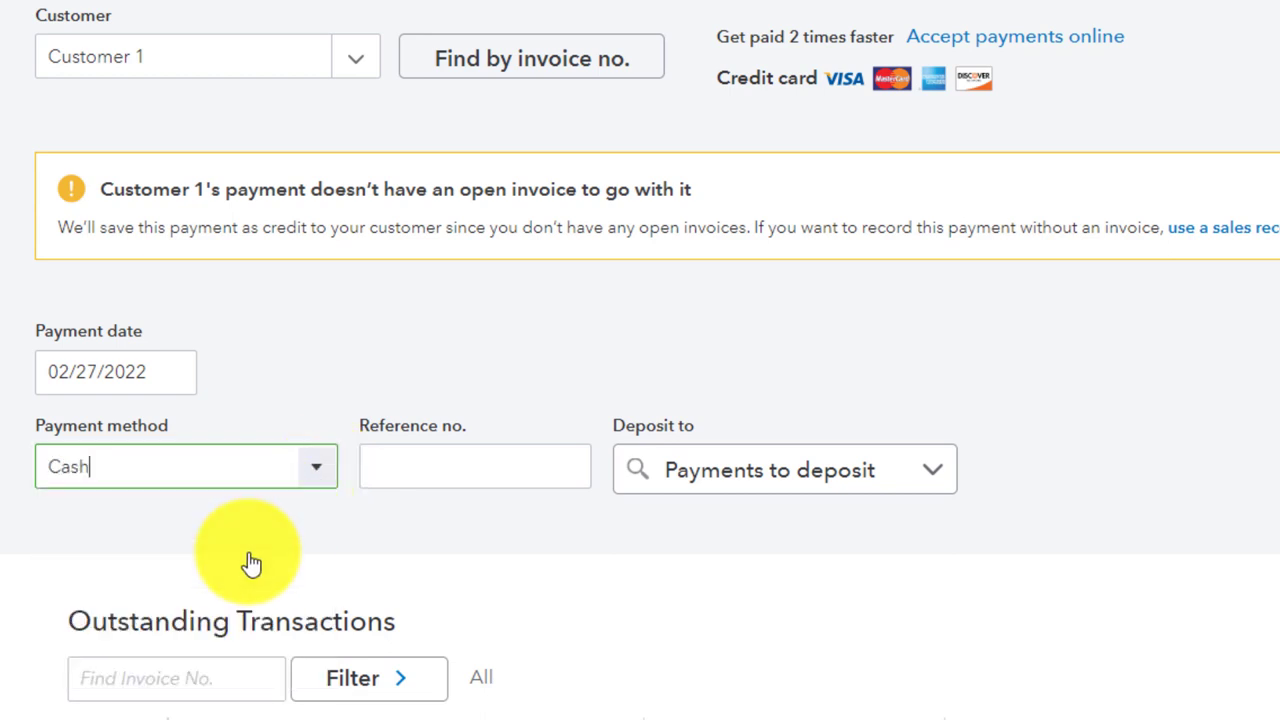
key(Tab)
key(Tab)
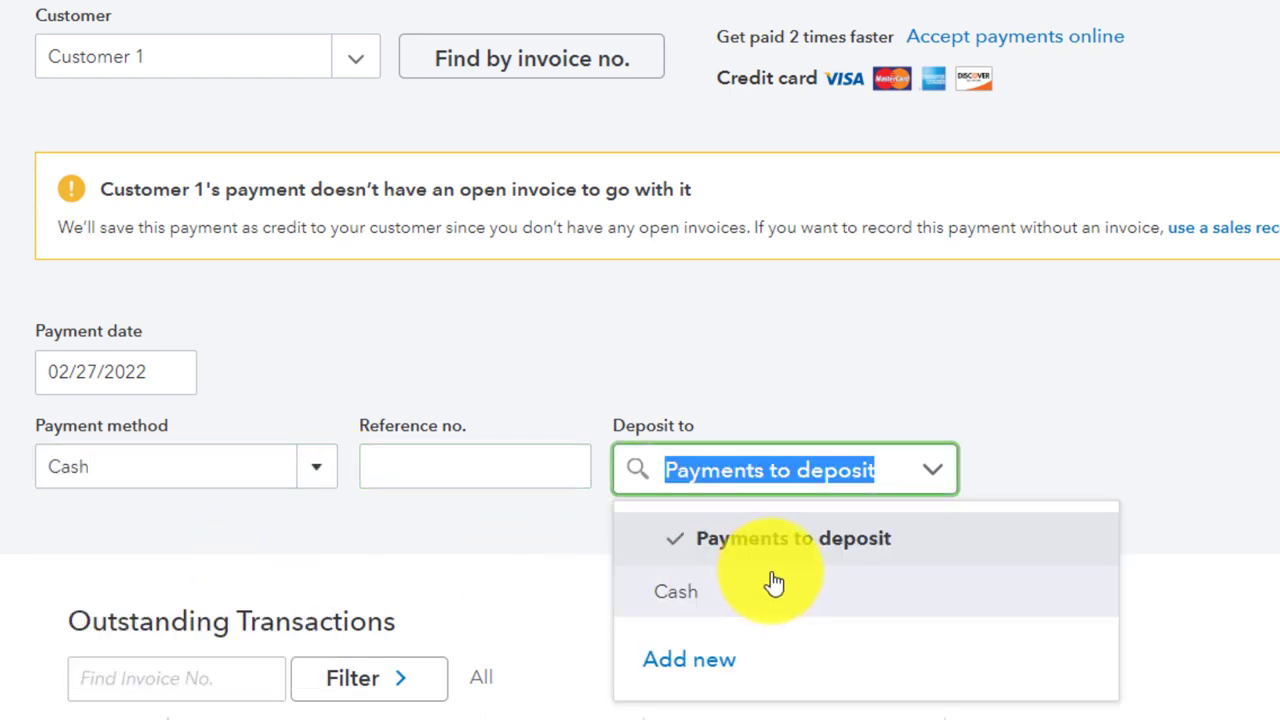
scroll(1122, 436, down, 1)
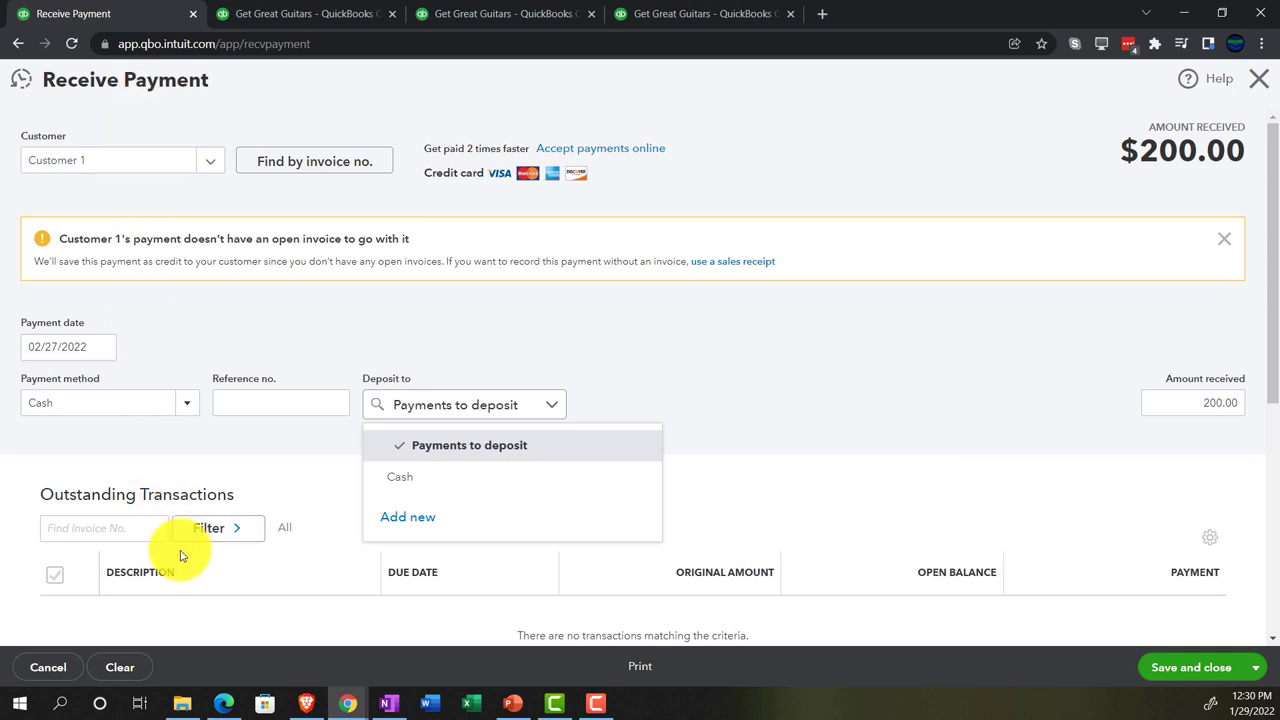
Change the payment's customer to Customer 5, then save and close the payment as a customer credit
click(205, 160)
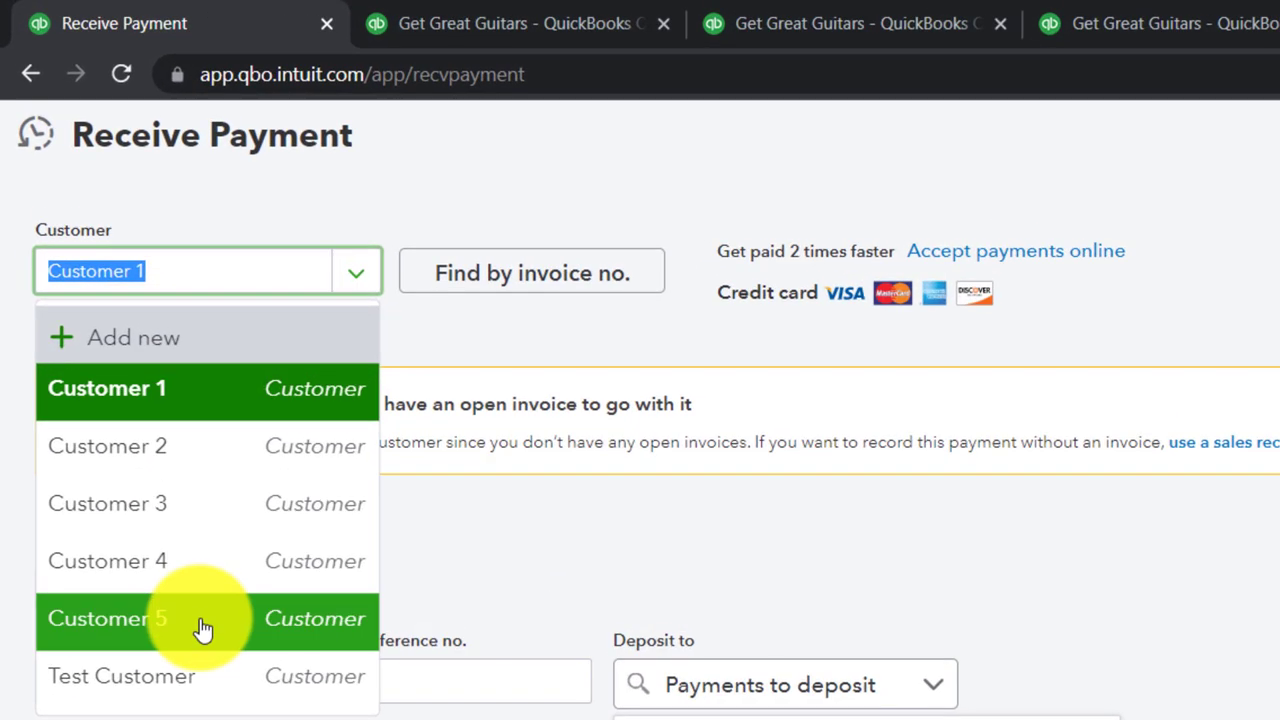
click(70, 380)
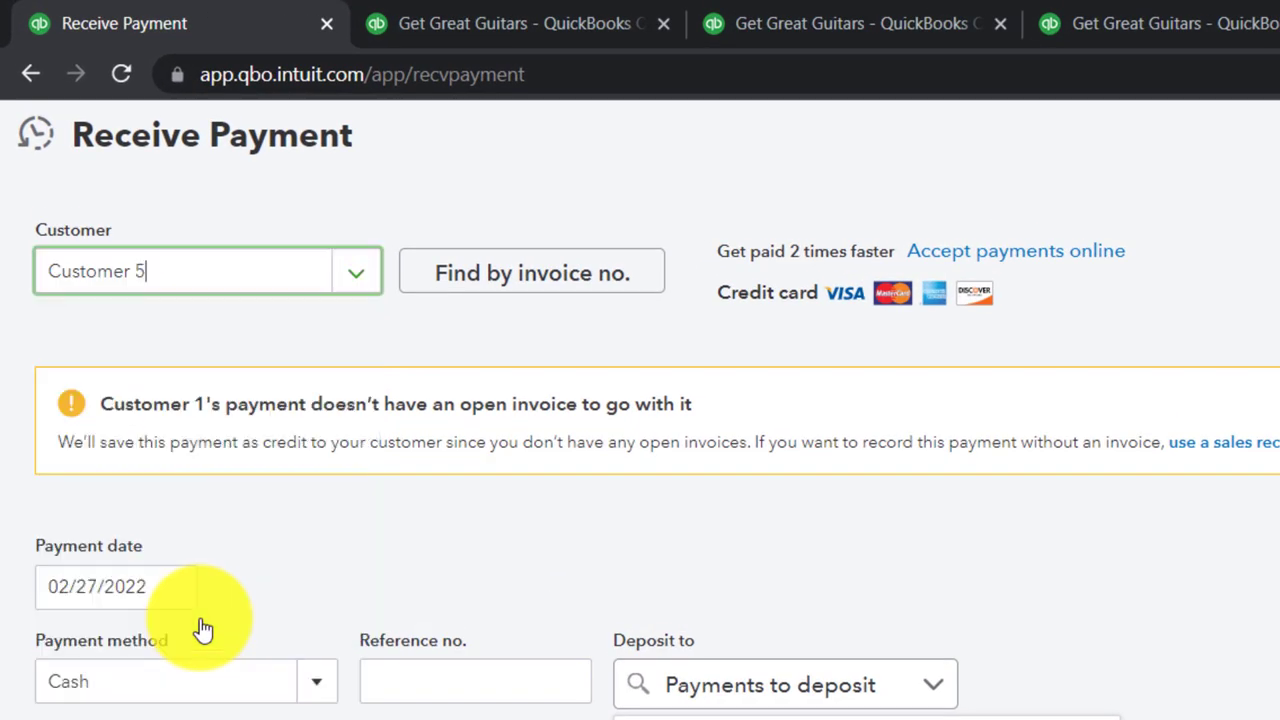
key(Tab)
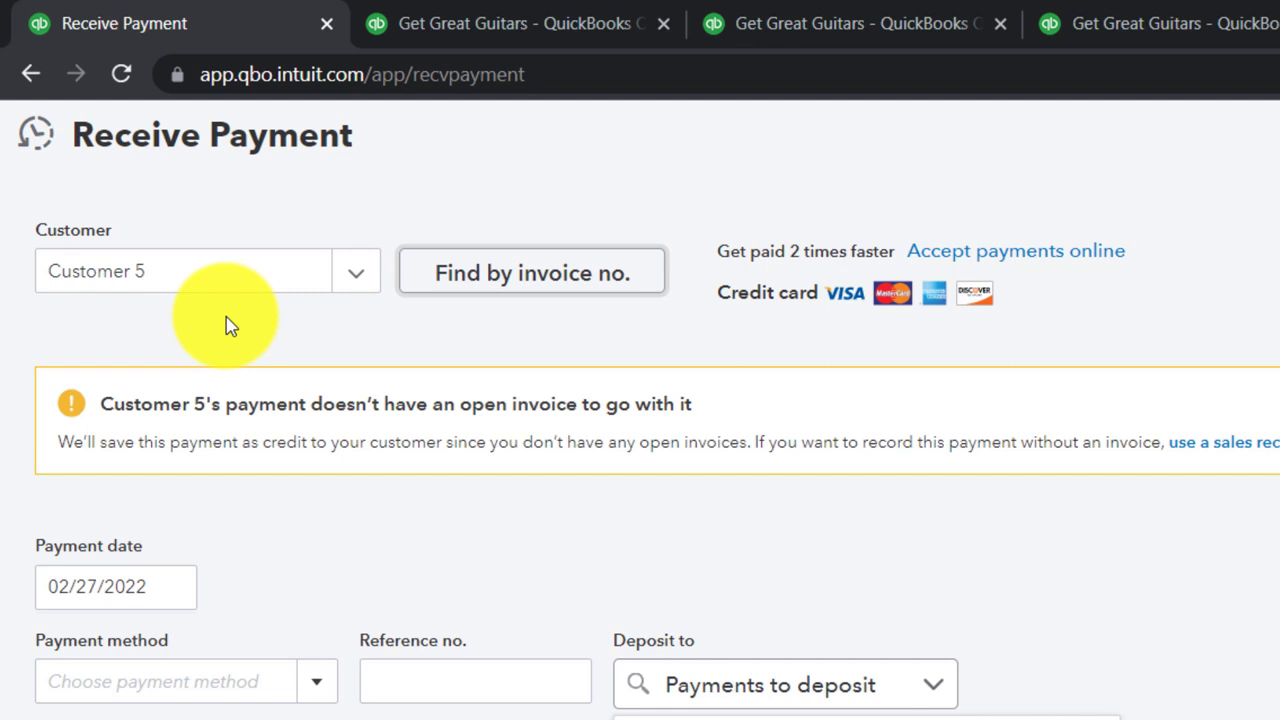
click(1113, 612)
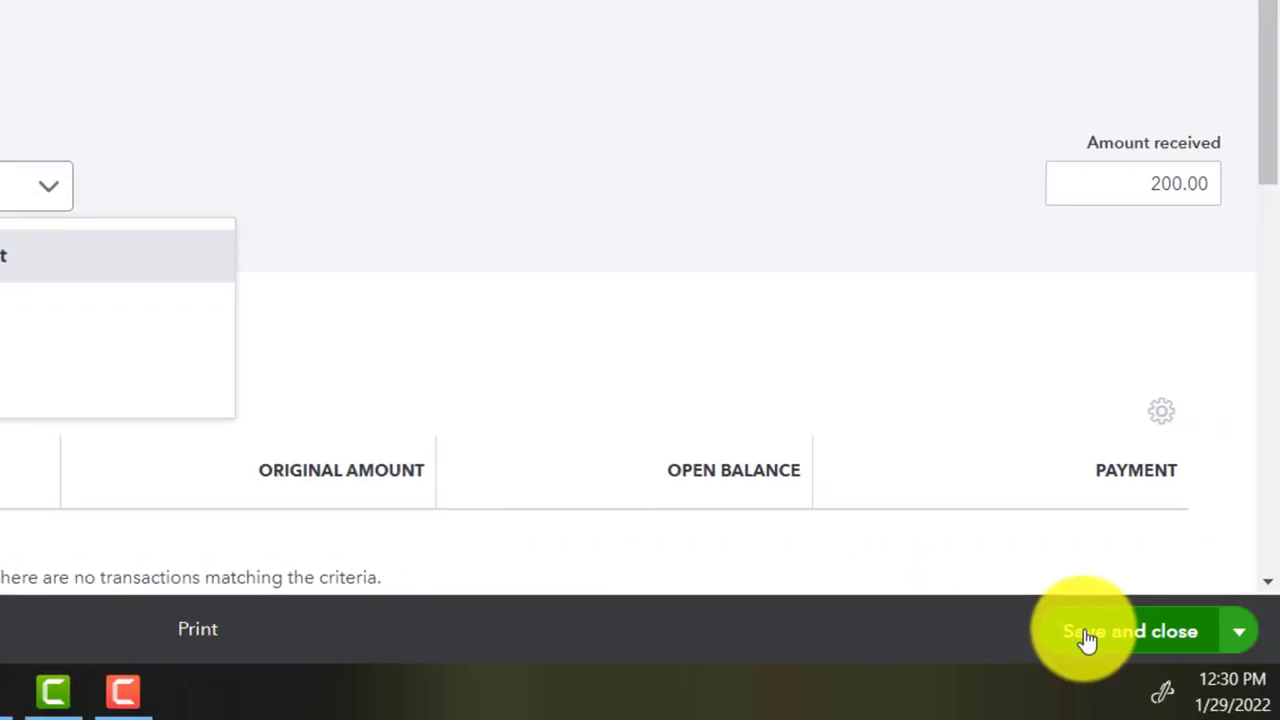
click(1279, 719)
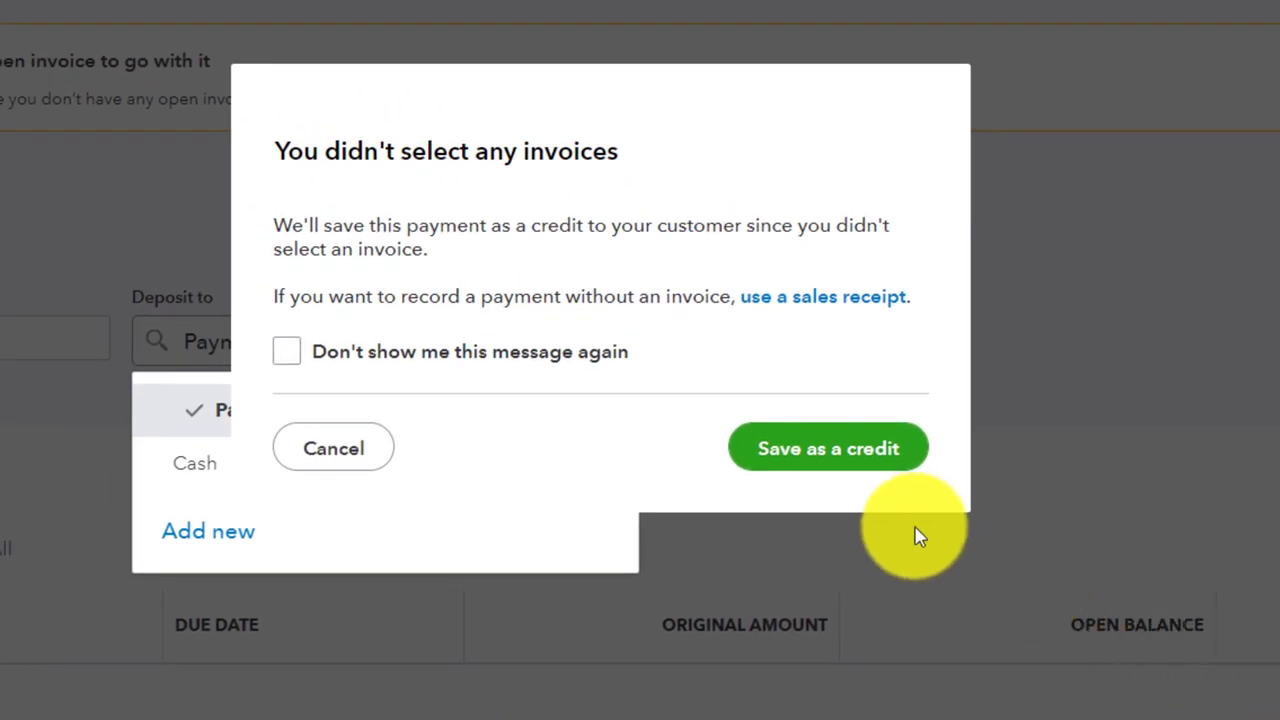
click(857, 456)
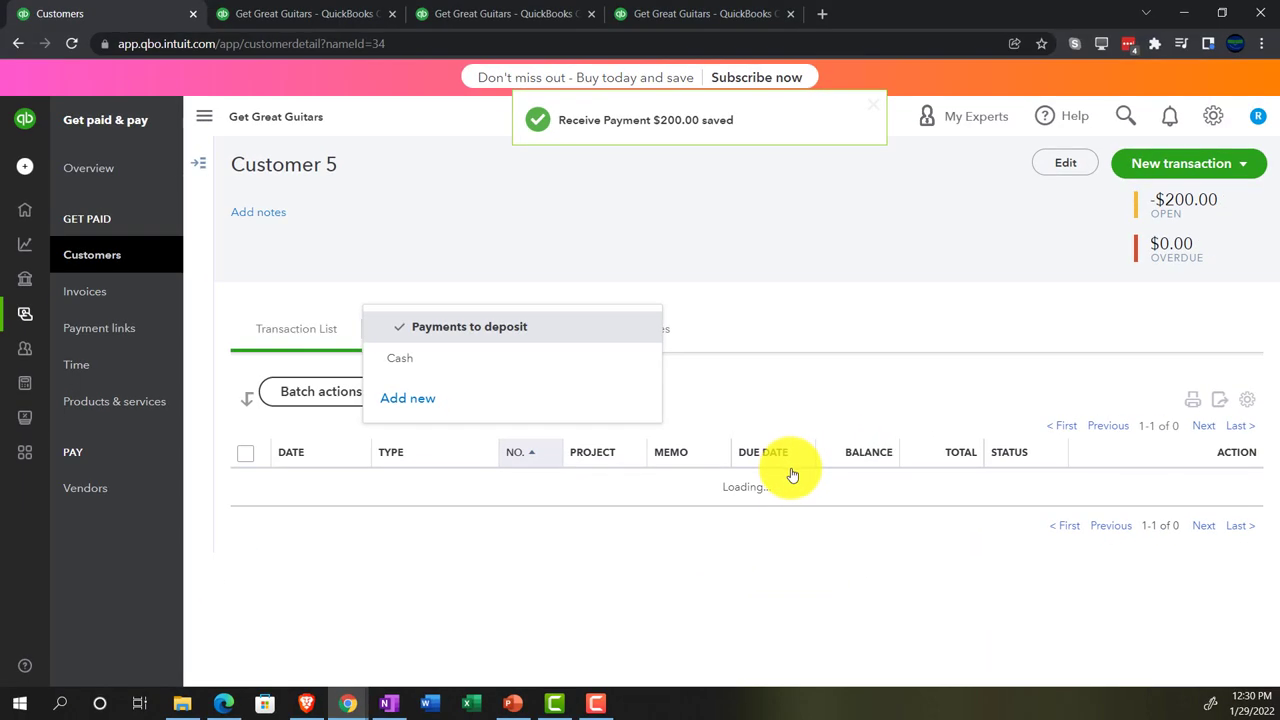
Rerun the 2022 Balance Sheet report and check the Accounts Receivable and Payments to deposit lines
click(312, 14)
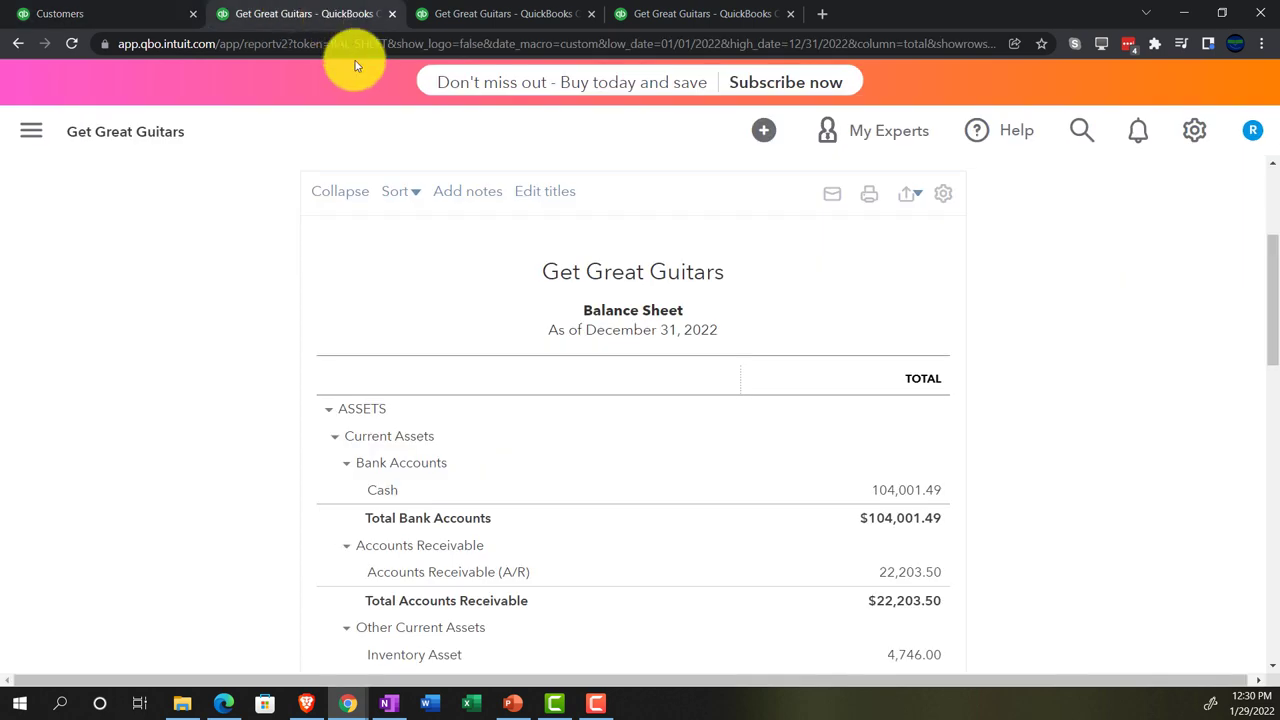
scroll(767, 347, up, 2)
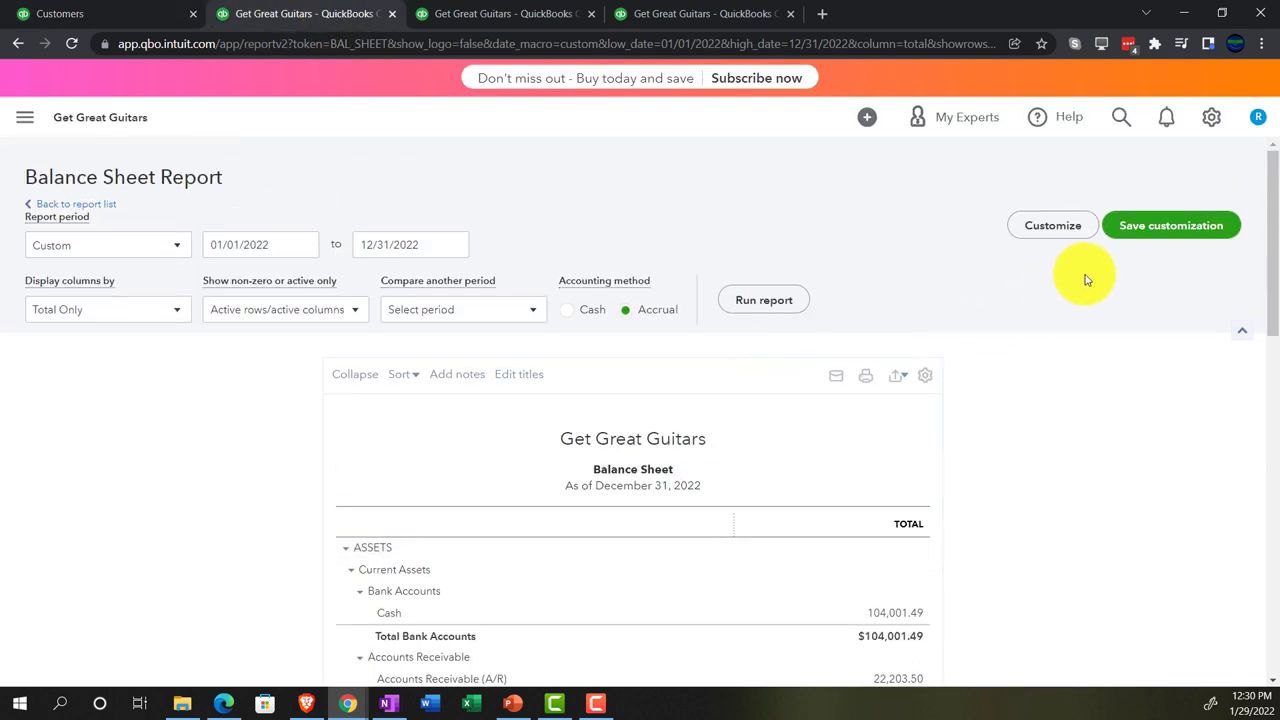
click(764, 302)
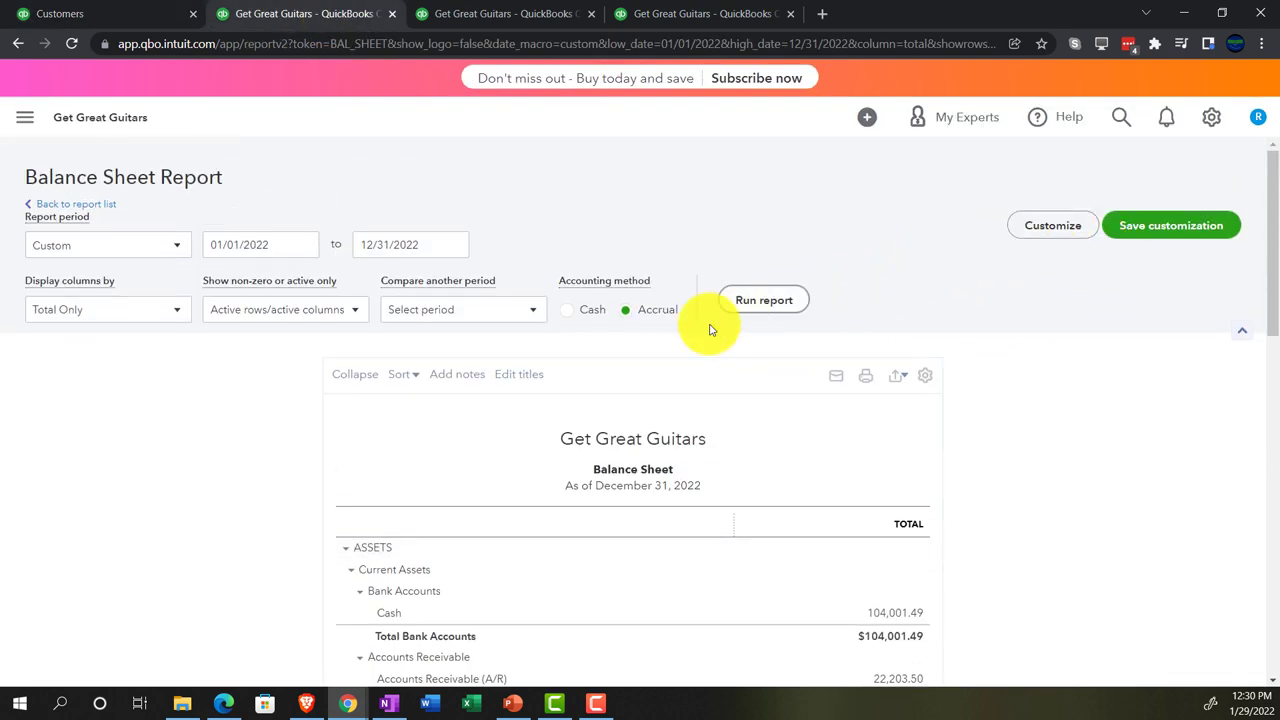
scroll(248, 489, up, 3)
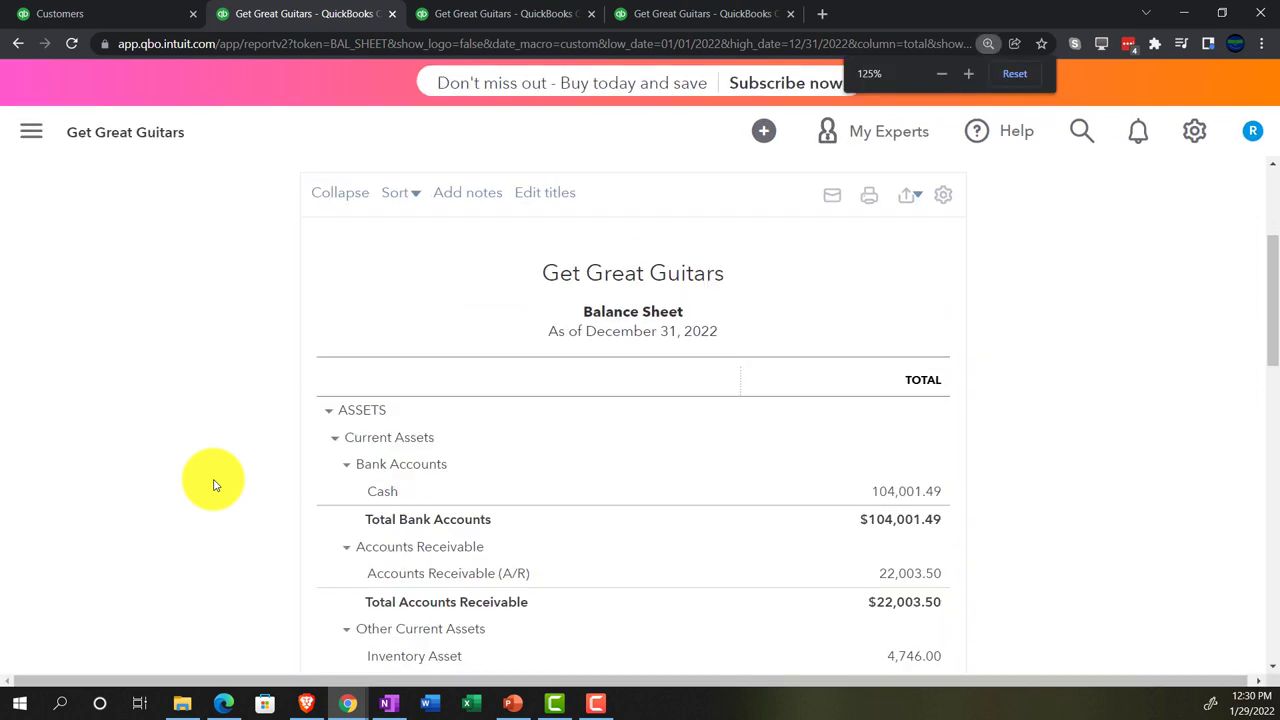
scroll(213, 485, up, 1)
scroll(213, 485, down, 3)
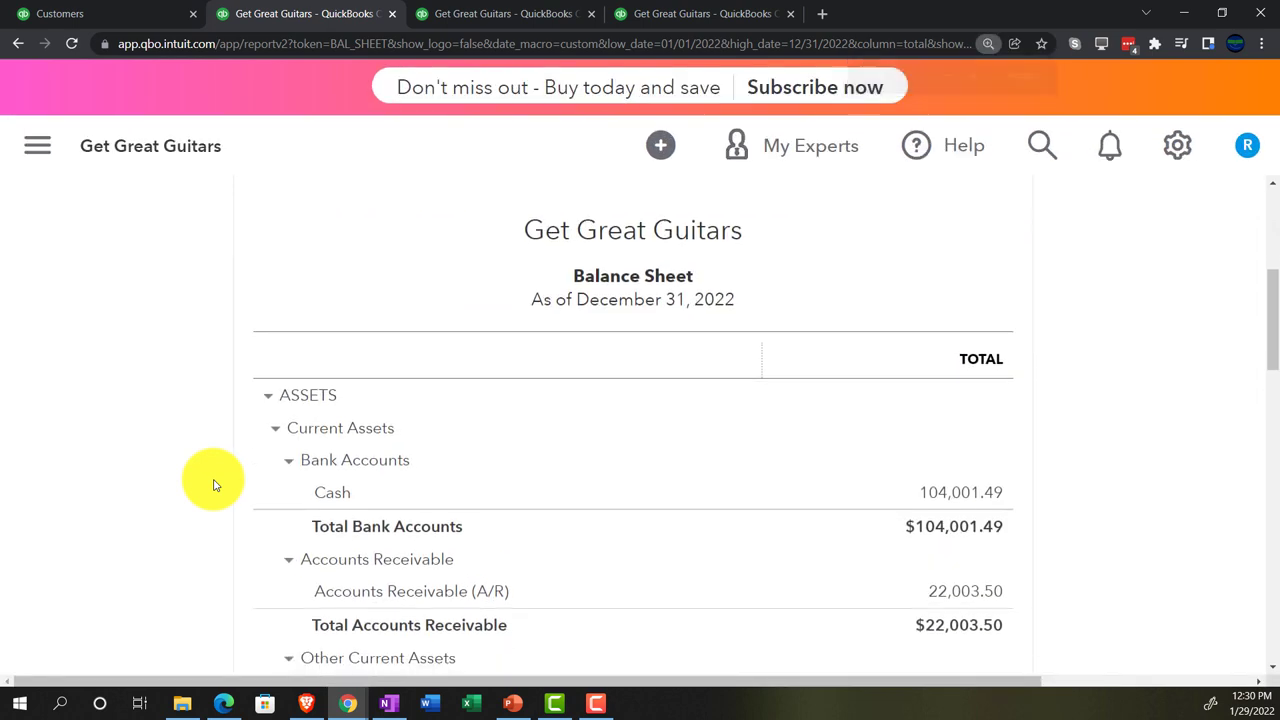
scroll(213, 485, down, 1)
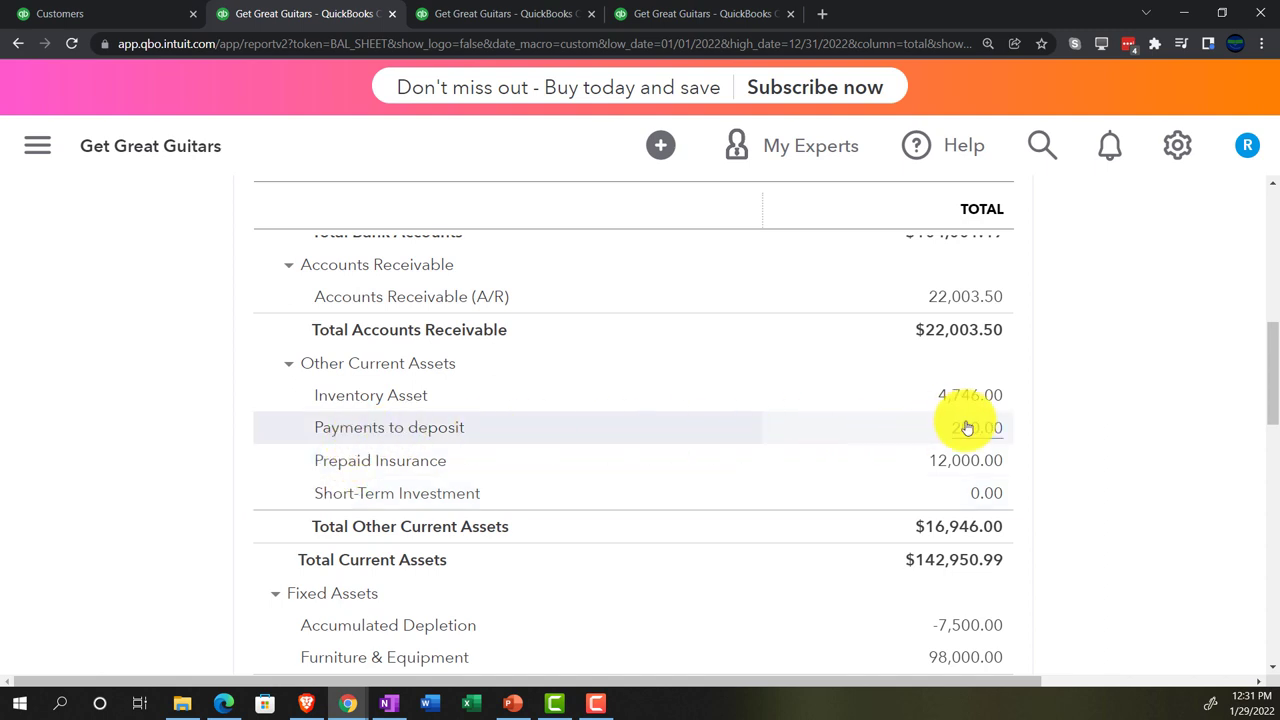
scroll(967, 427, up, 1)
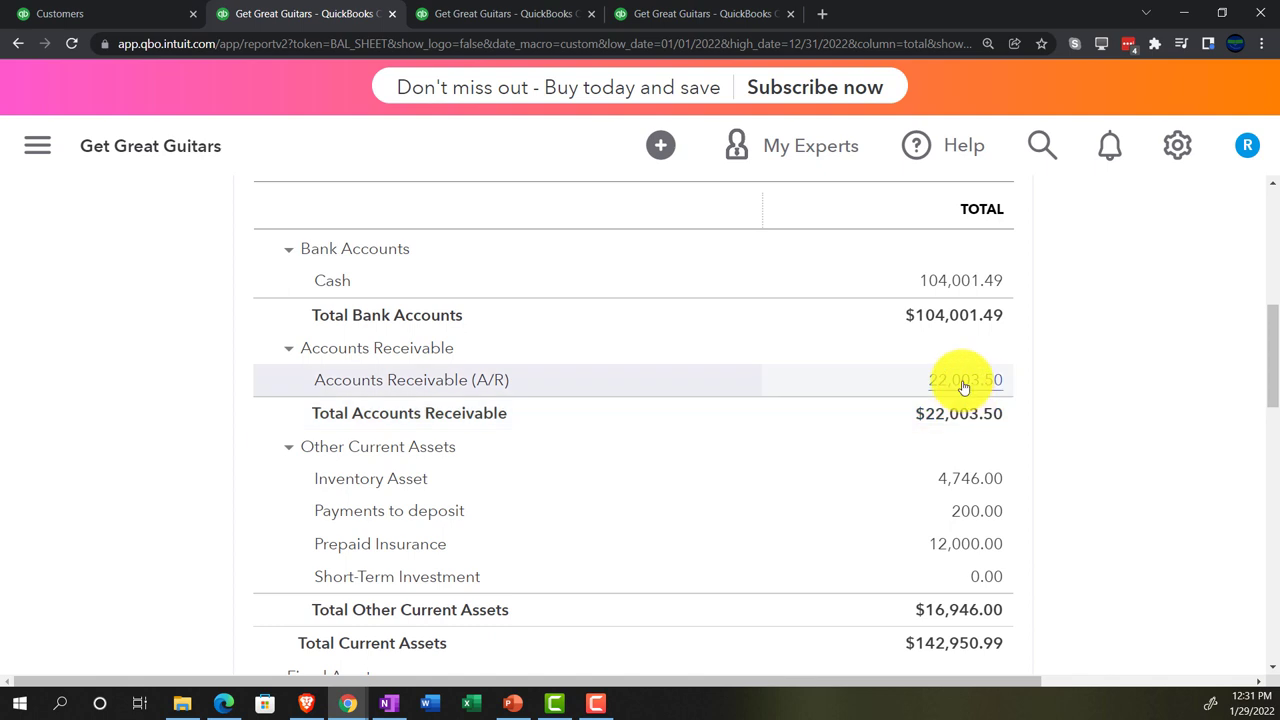
Drill into Accounts Receivable (A/R) on the Balance Sheet and check Customer 5's 02/27/2022 payment in the transaction report
click(963, 386)
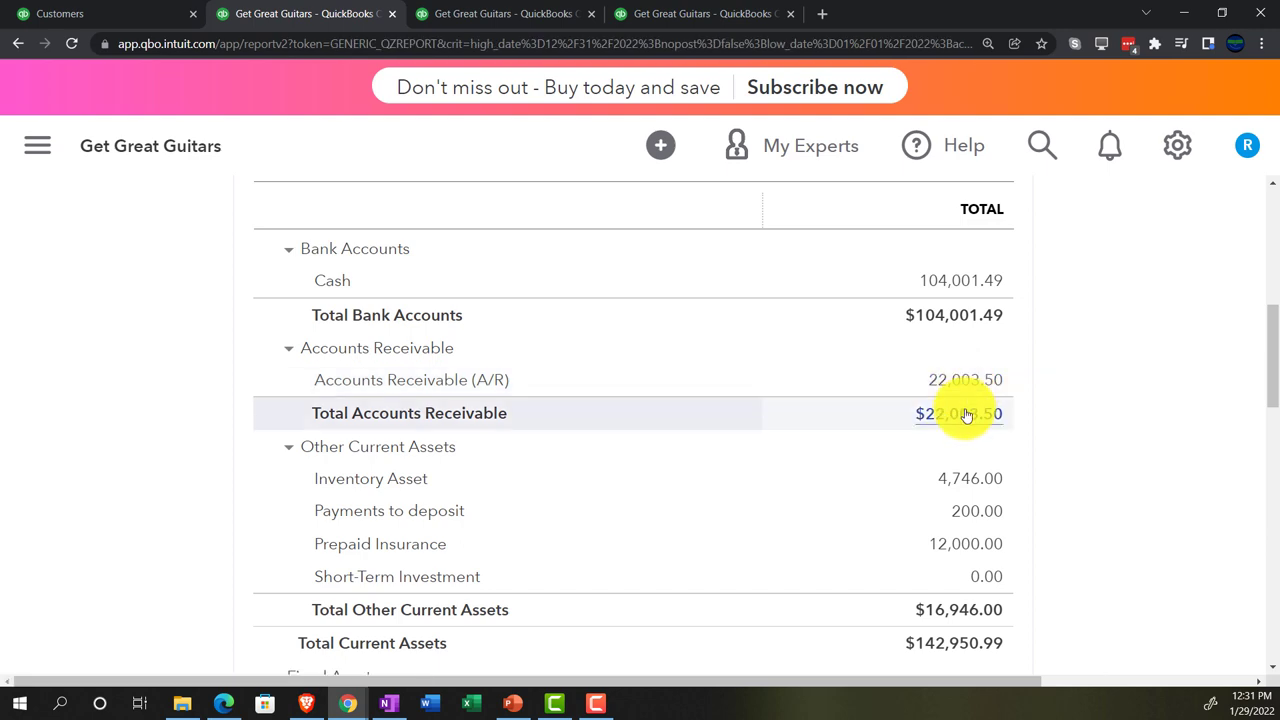
scroll(967, 413, down, 1)
key(ctrl+minus)
key(ctrl+minus)
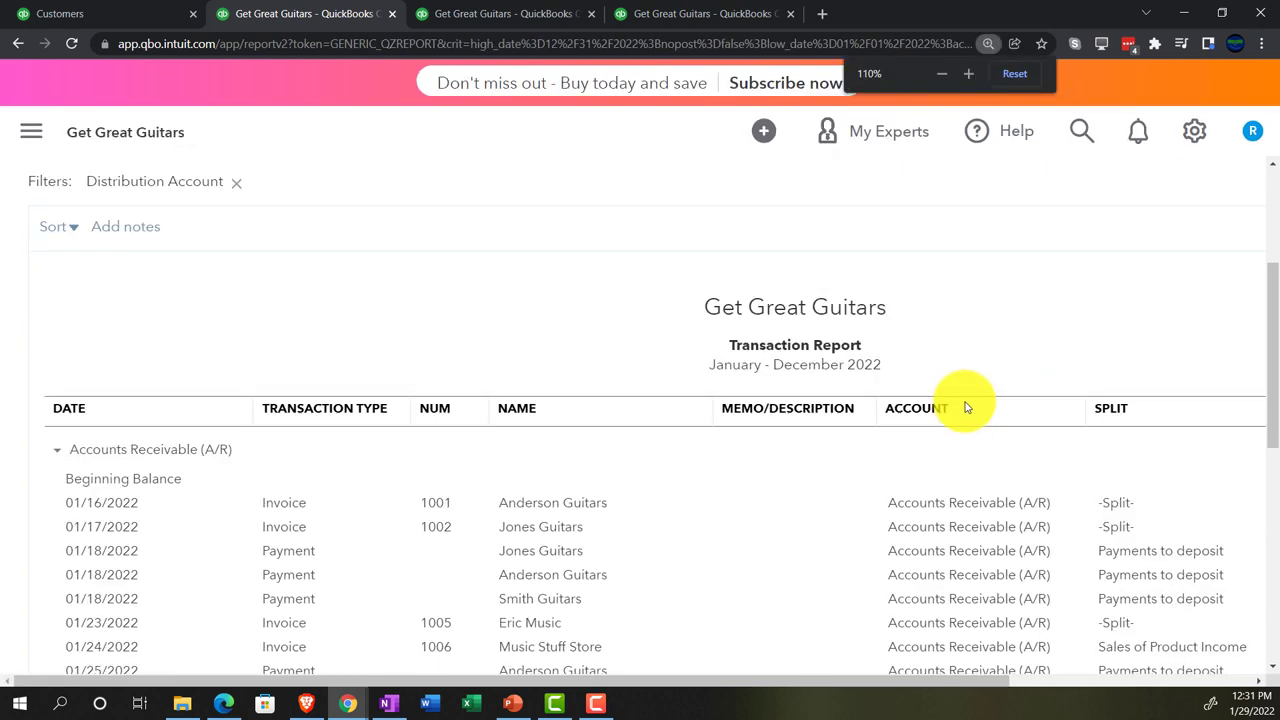
key(ctrl+minus)
scroll(900, 470, down, 5)
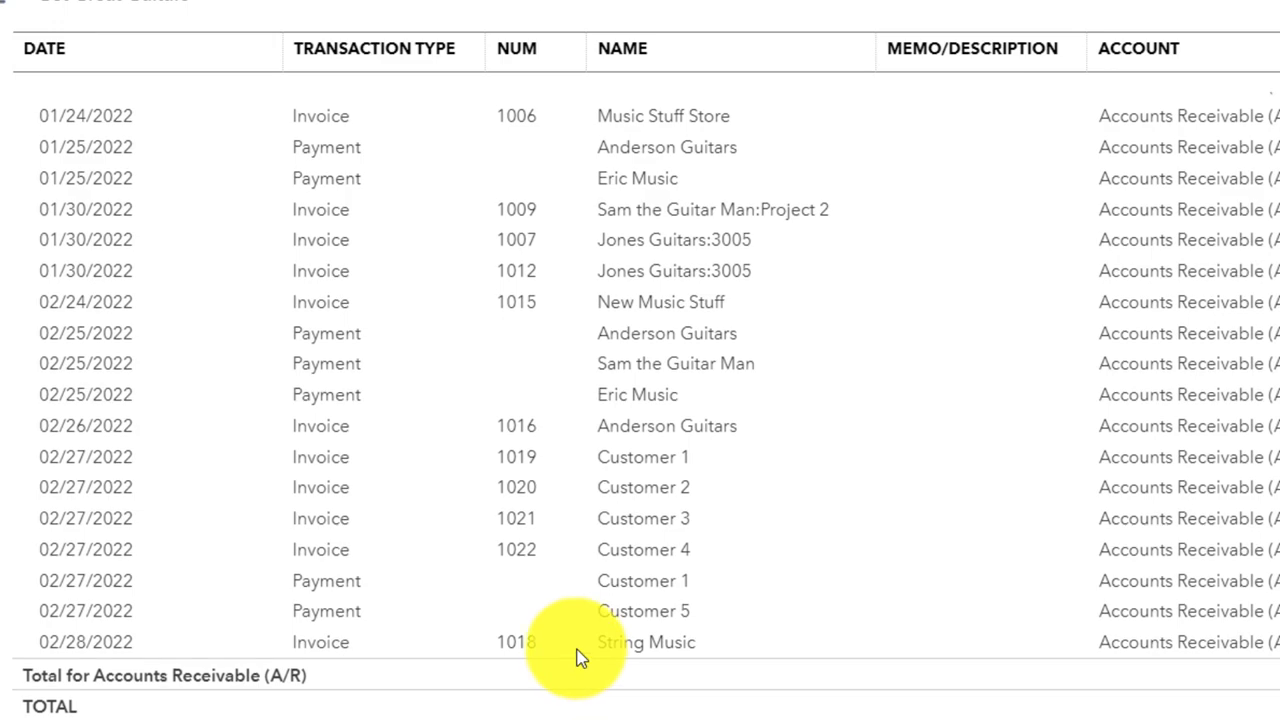
scroll(381, 666, up, 5)
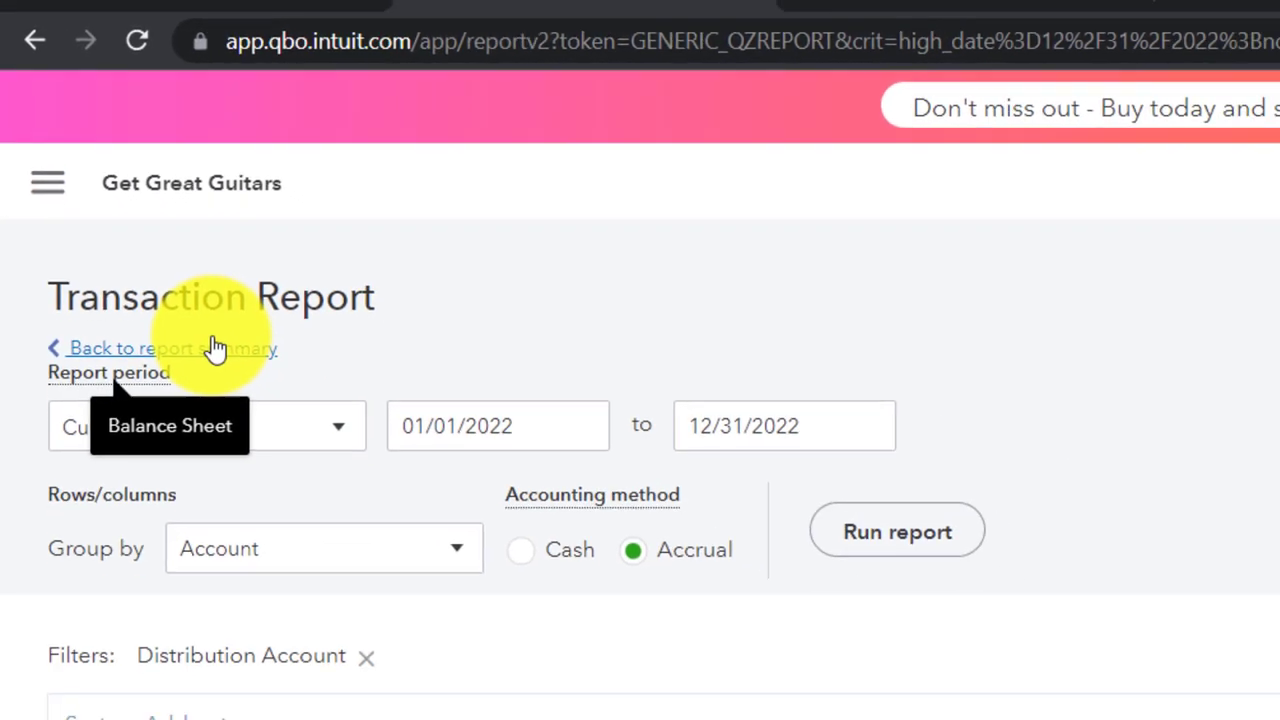
Go back to the Balance Sheet summary and review the current assets at a larger zoom
click(215, 348)
scroll(150, 360, down, 5)
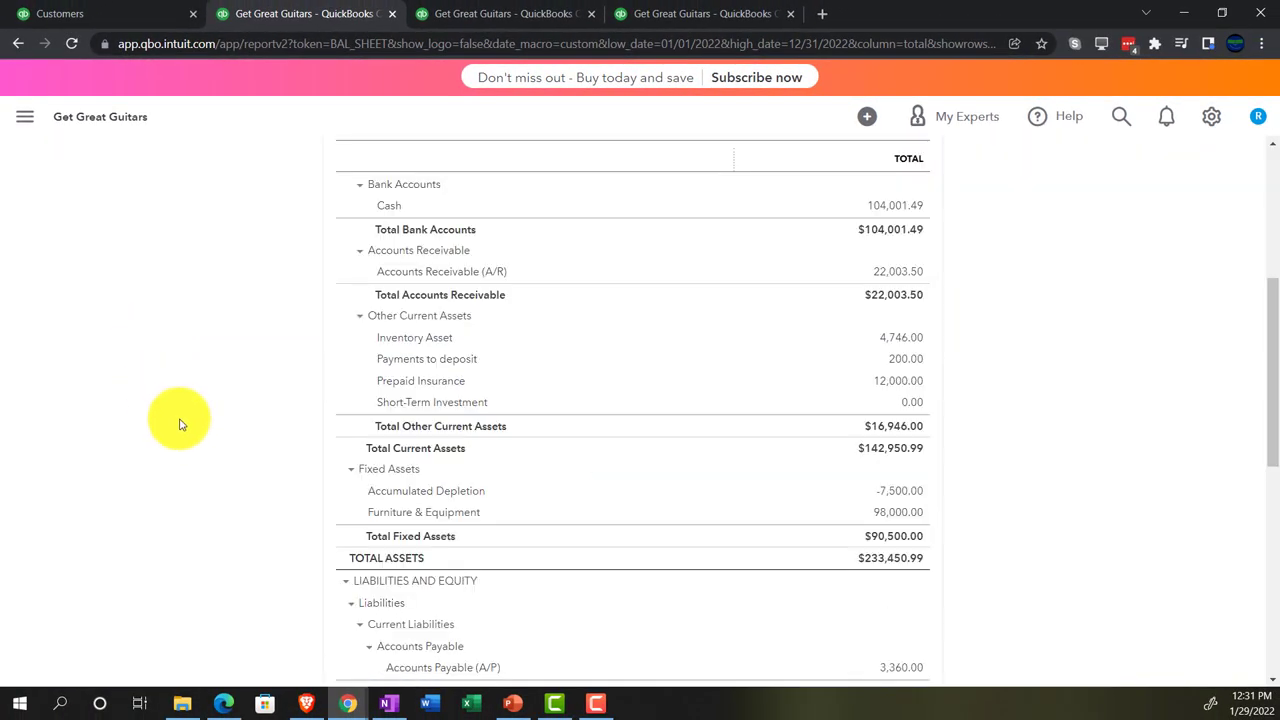
key(ctrl+plus)
key(ctrl+plus)
key(ctrl+plus)
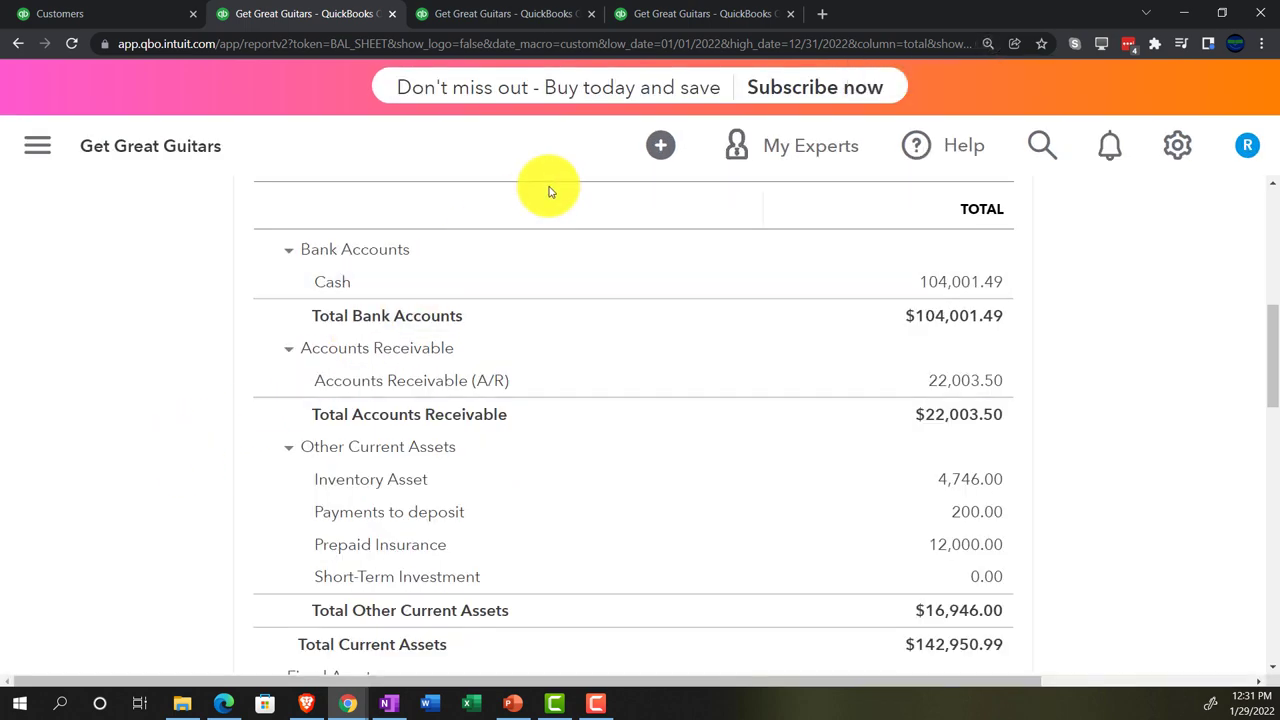
Duplicate the Trial Balance browser tab and open the reports list in the copy
click(714, 16)
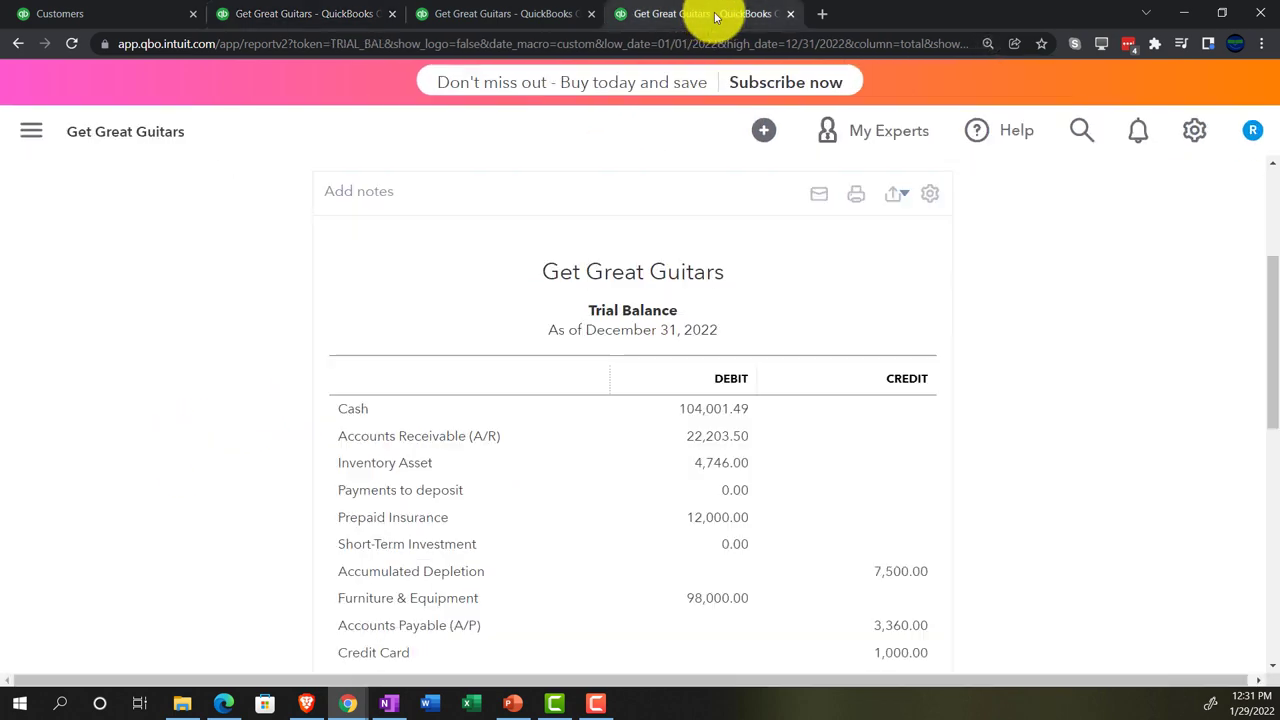
right_click(716, 15)
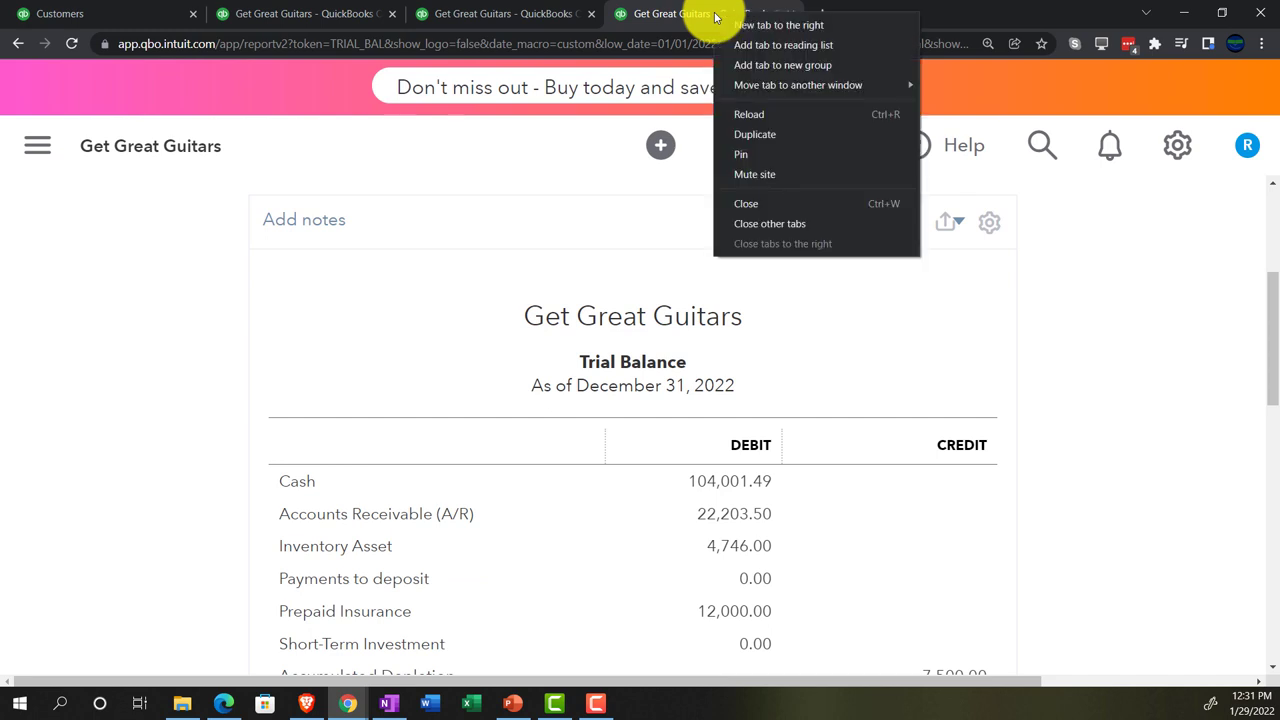
click(749, 132)
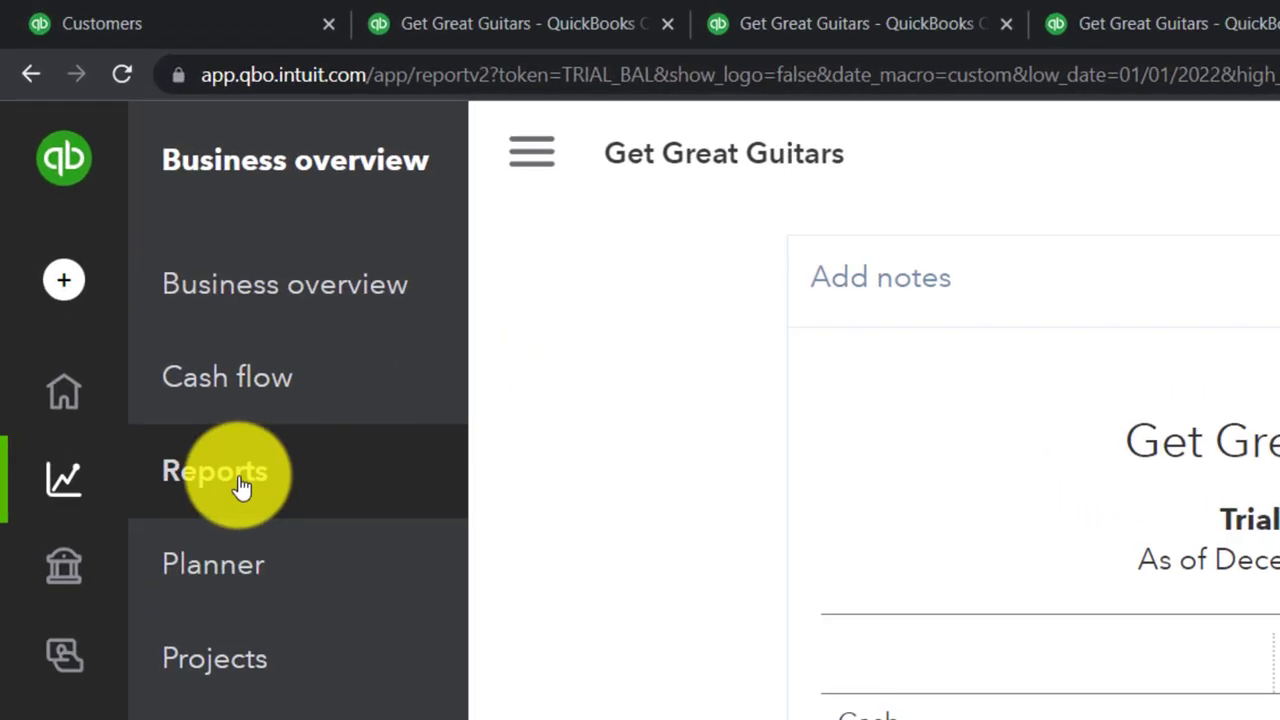
click(147, 296)
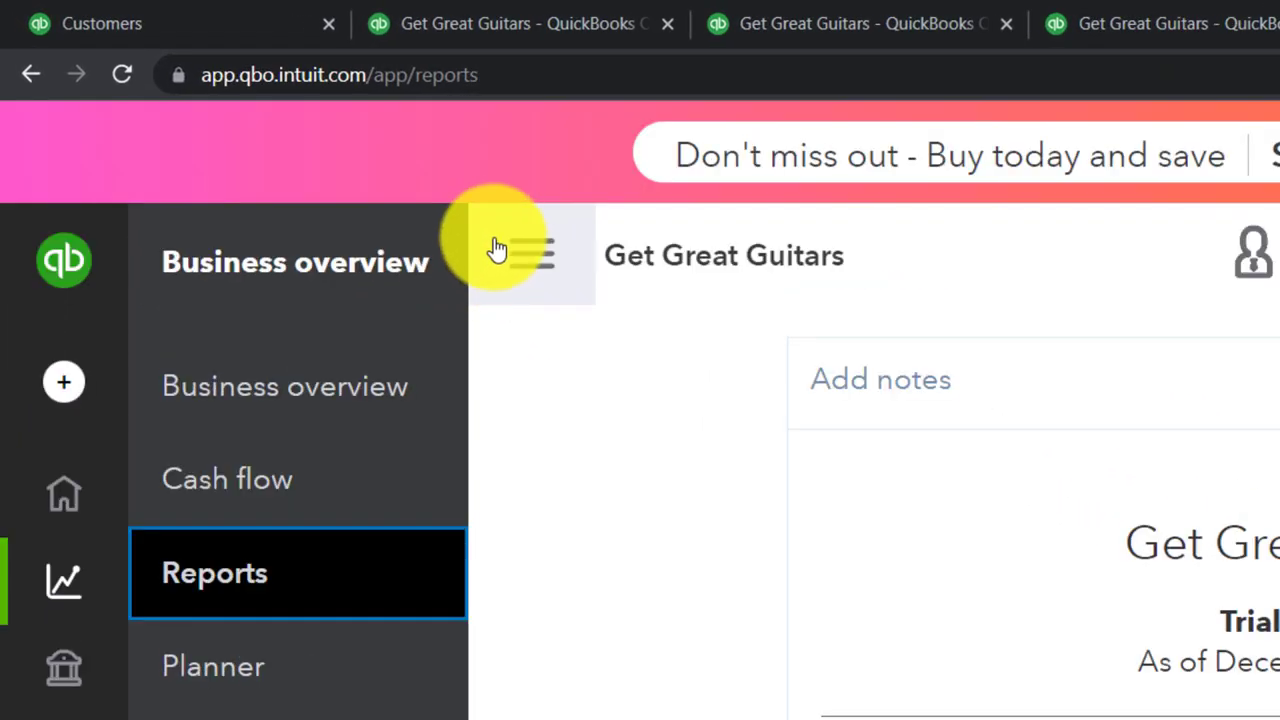
click(527, 265)
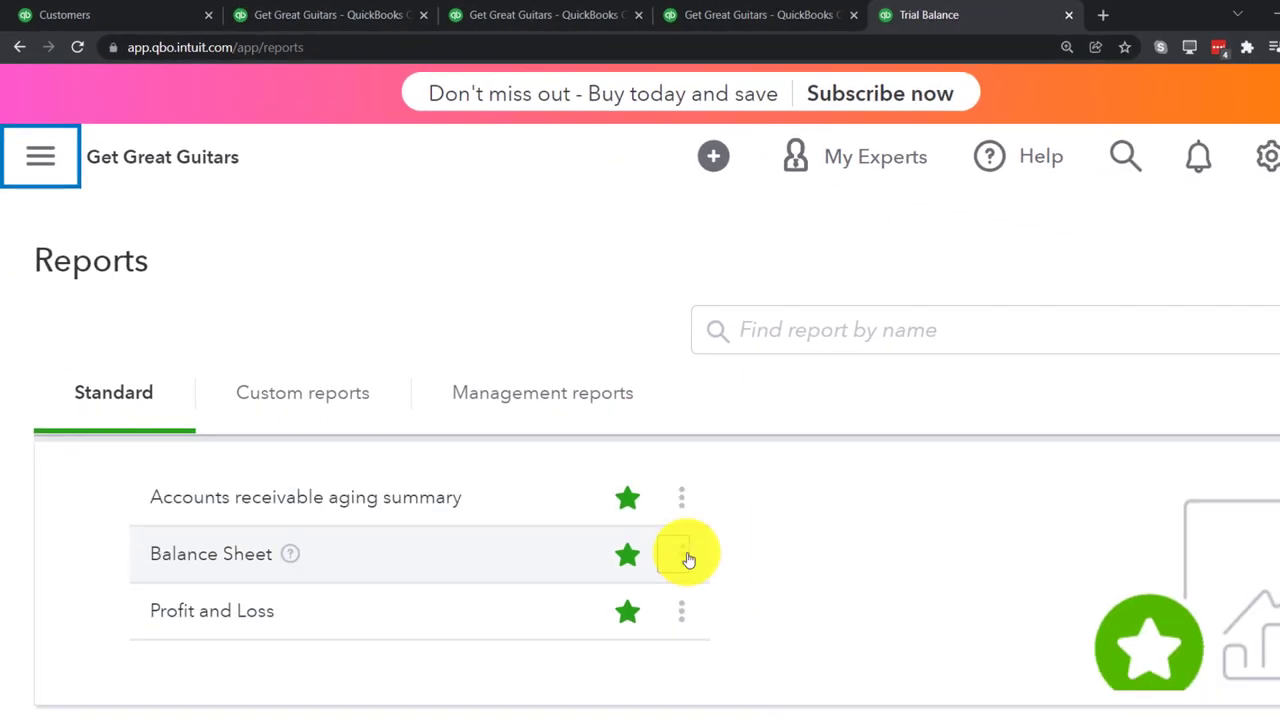
Open the Customer Balance Detail report from the Who owes you group
scroll(688, 560, down, 5)
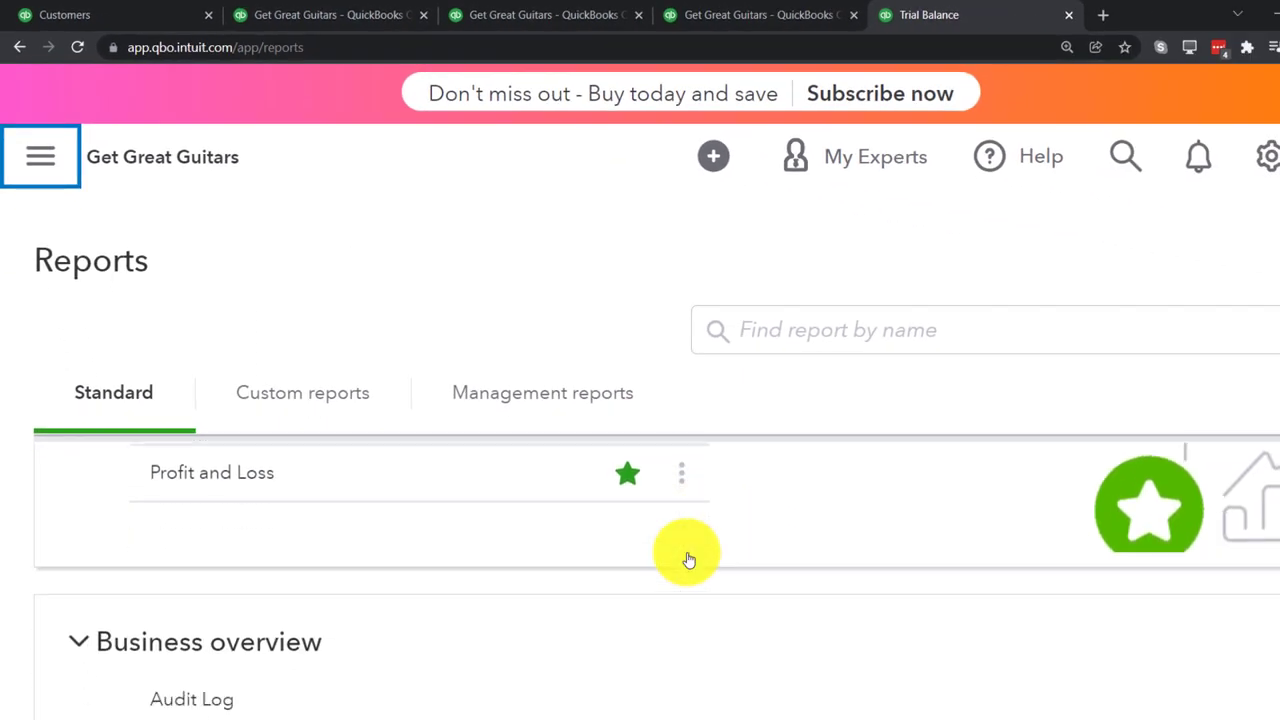
scroll(688, 560, down, 6)
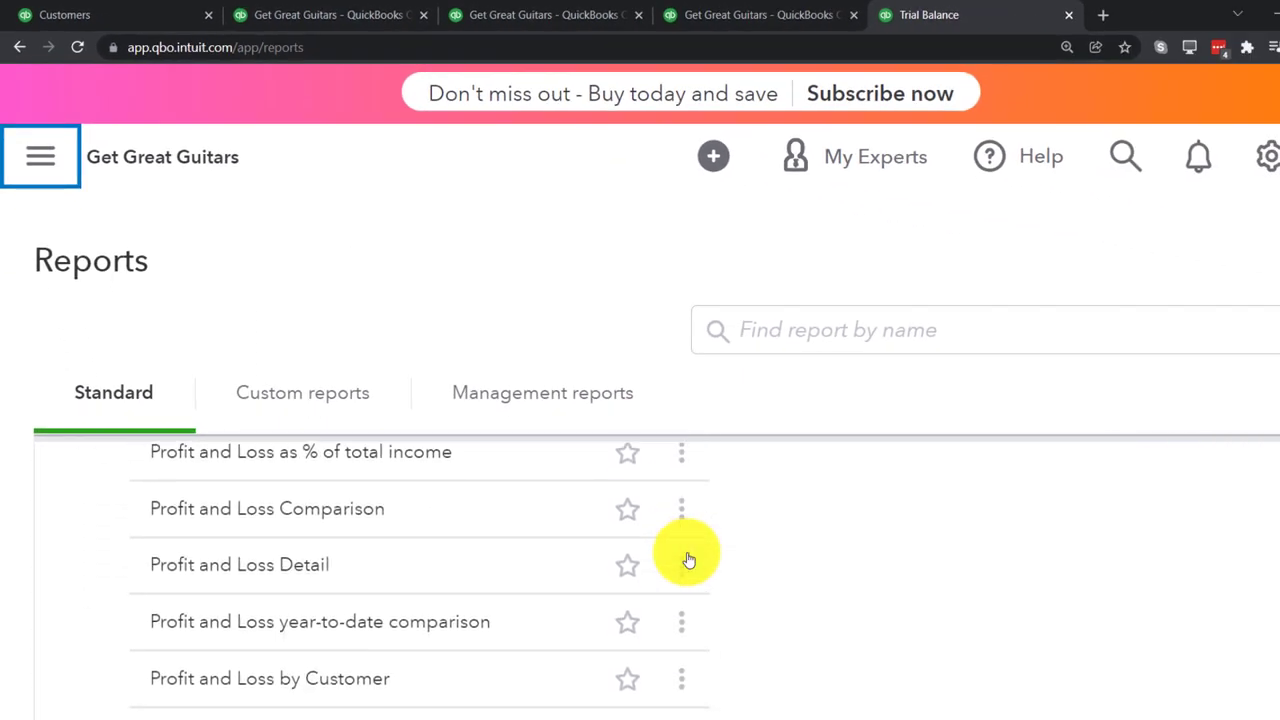
scroll(688, 560, down, 1)
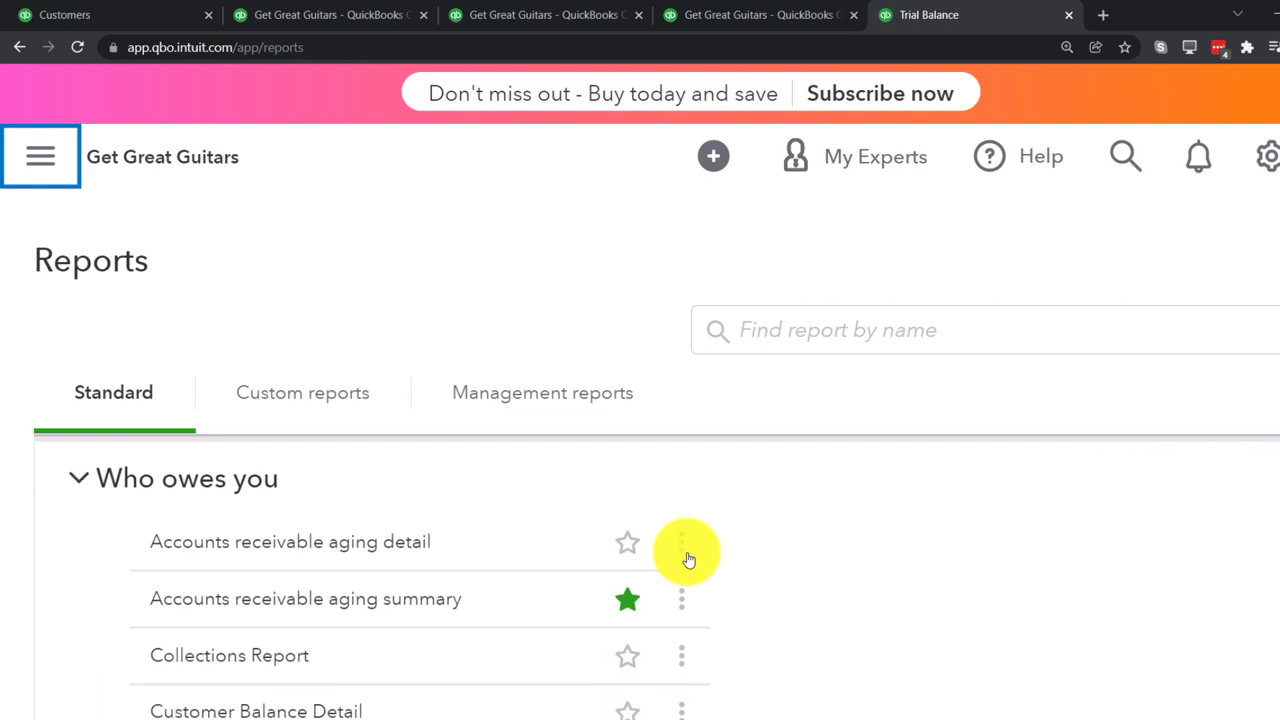
scroll(688, 560, down, 1)
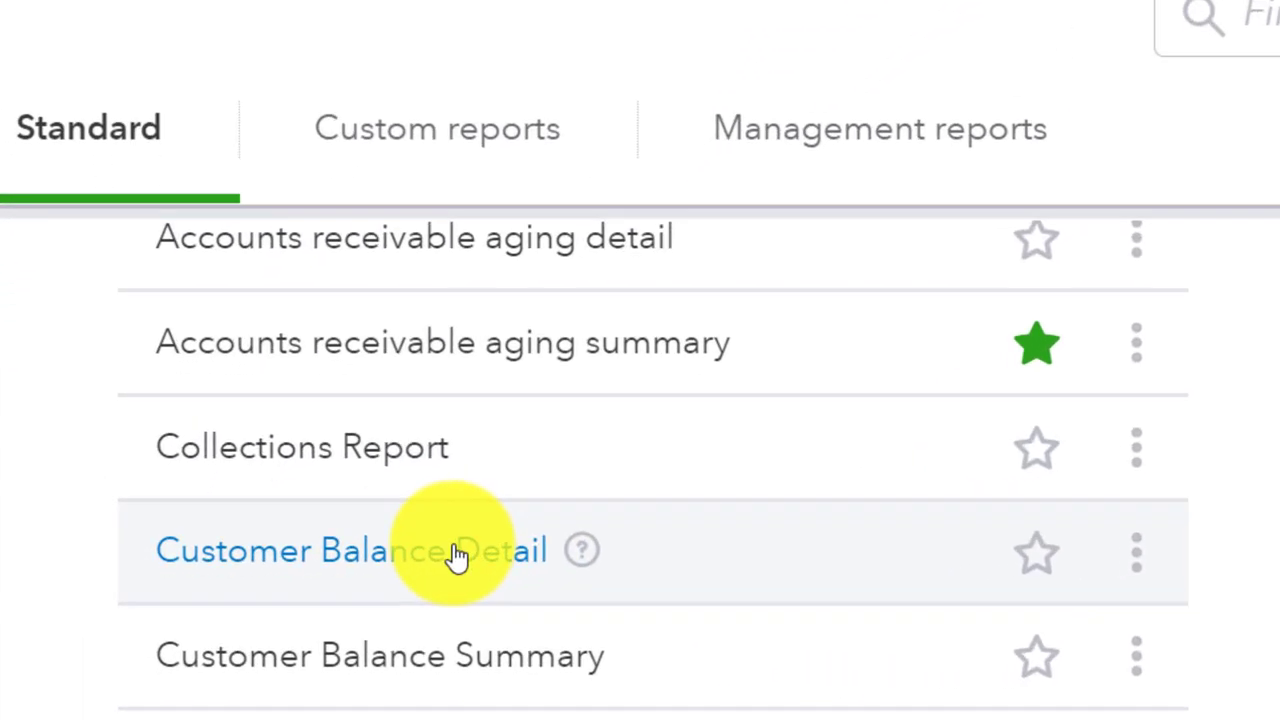
click(456, 556)
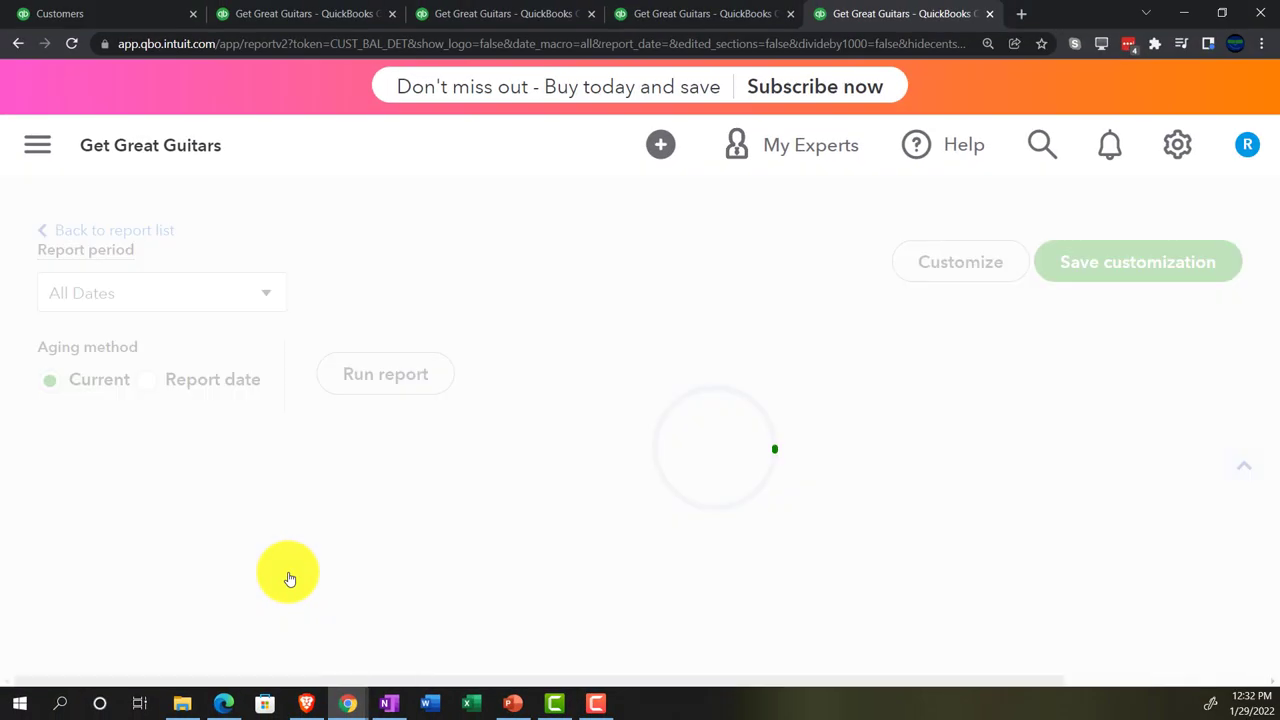
Set the Customer Balance Detail report to a Custom period as of 12/31/2022, run it, and review the balances down to Customer 5
scroll(443, 523, up, 3)
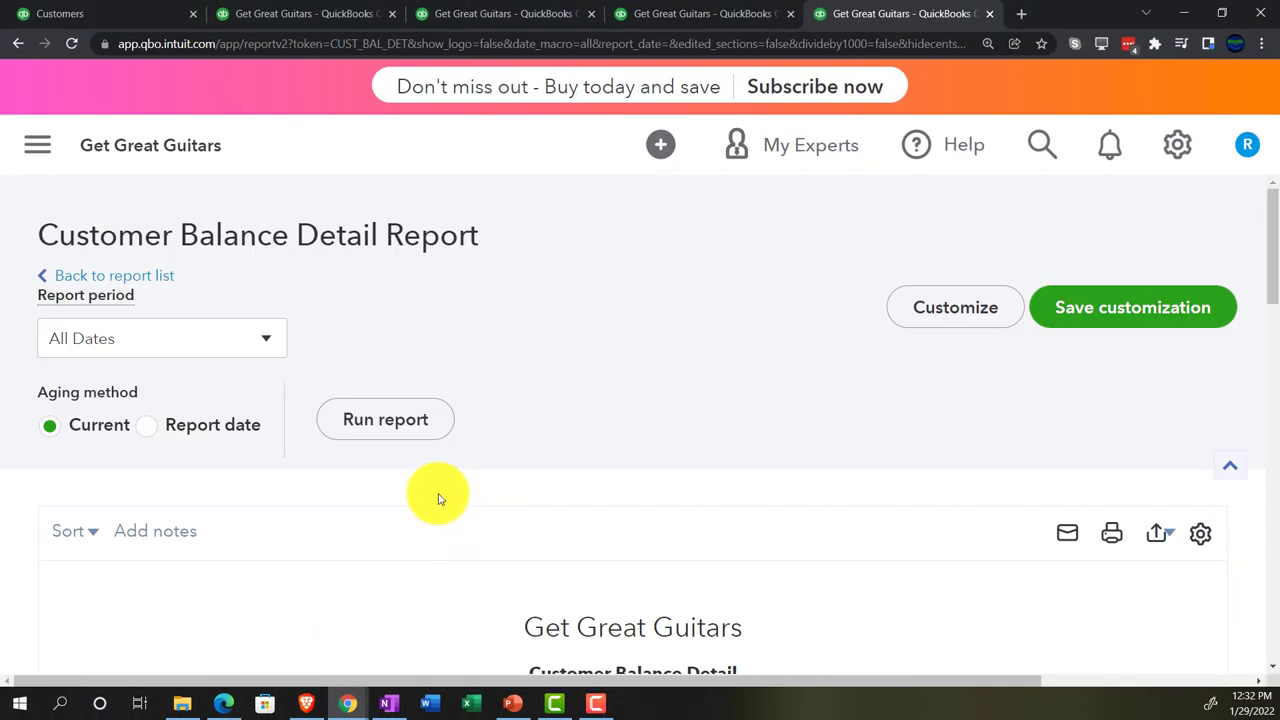
click(264, 339)
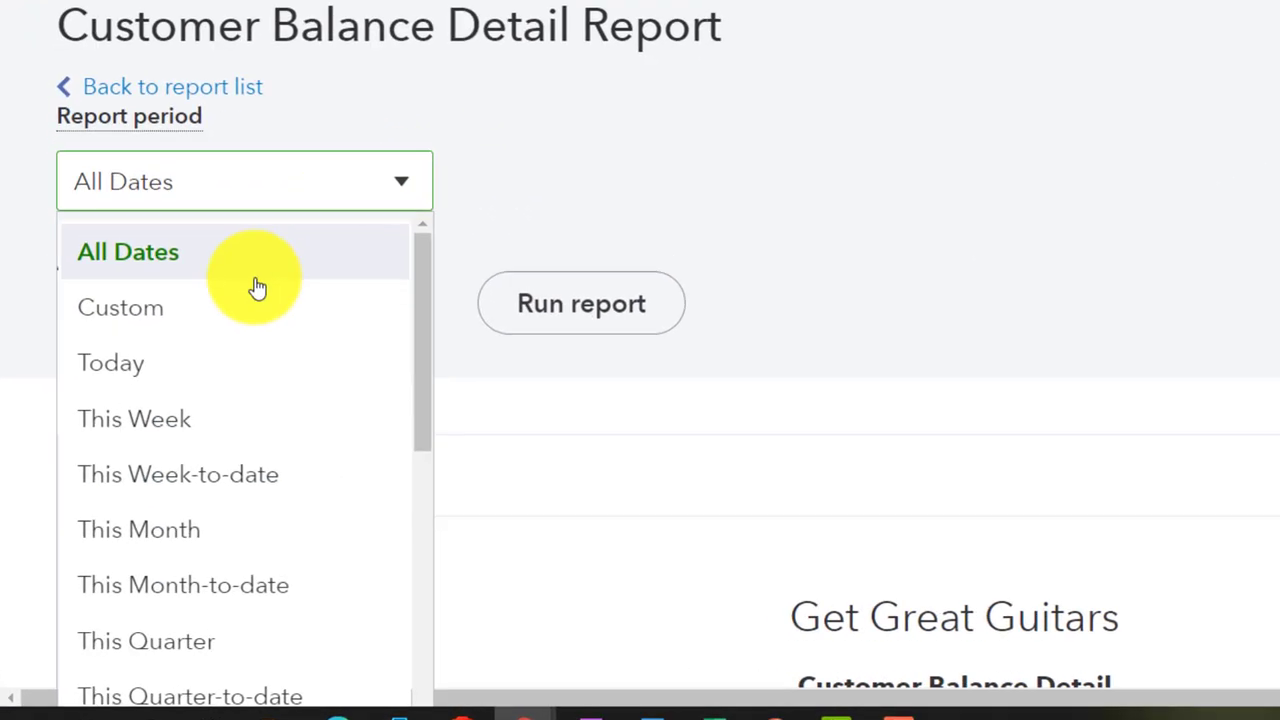
click(237, 306)
click(654, 194)
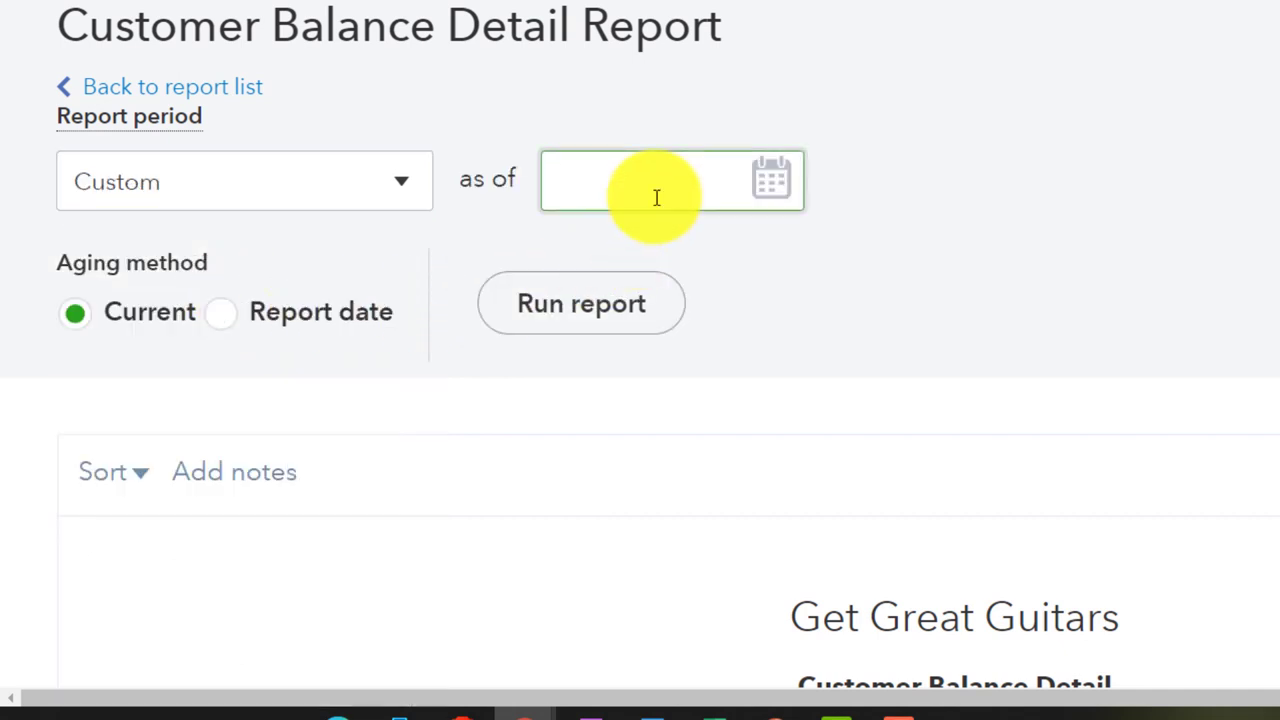
text(1231222)
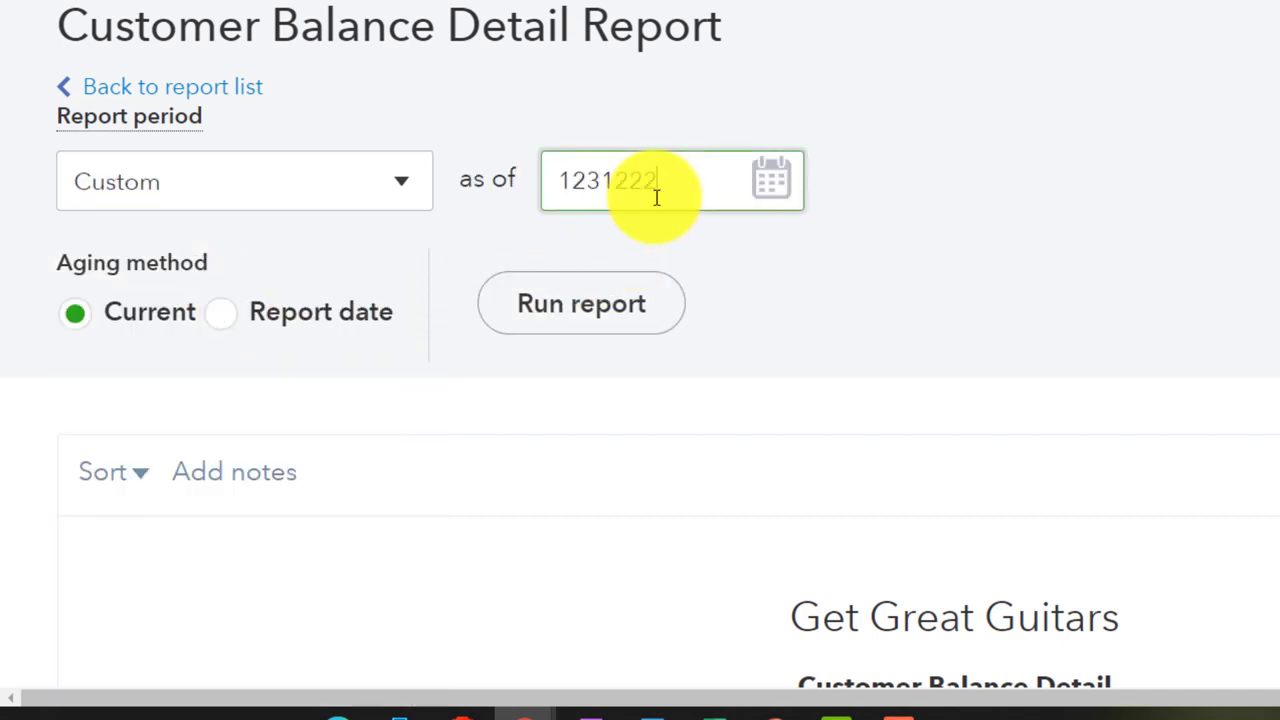
key(Tab)
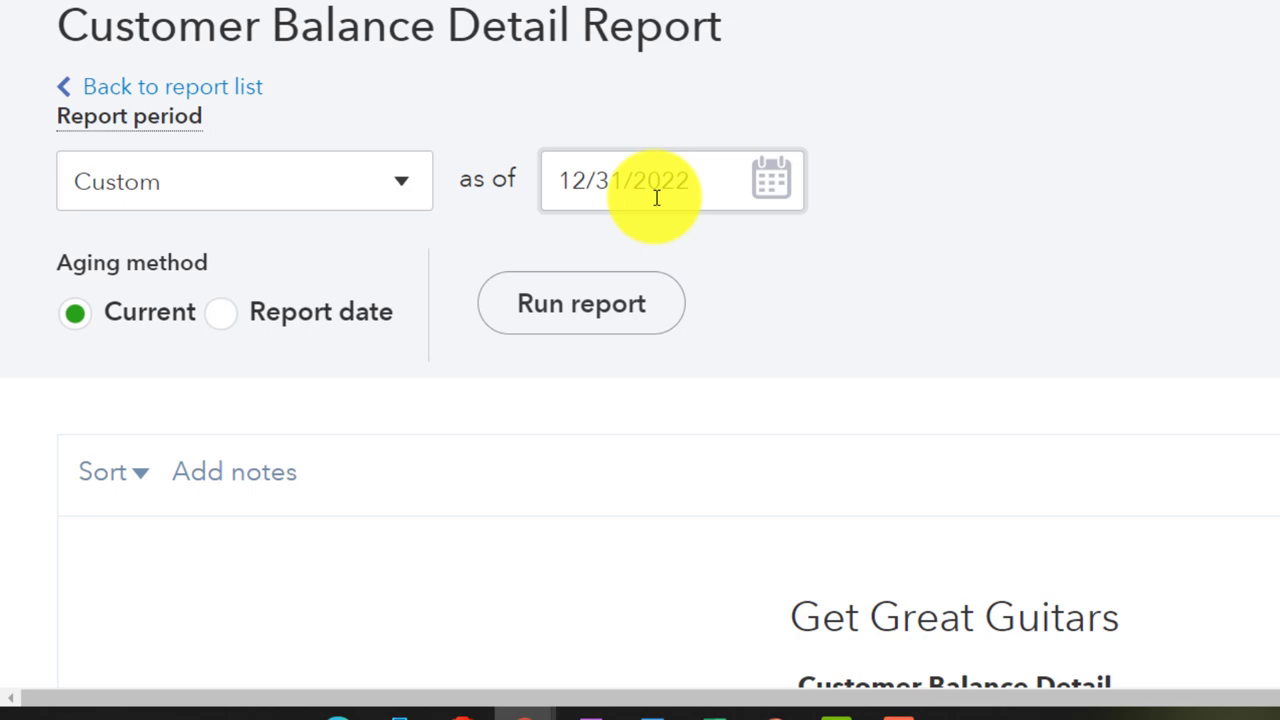
click(581, 303)
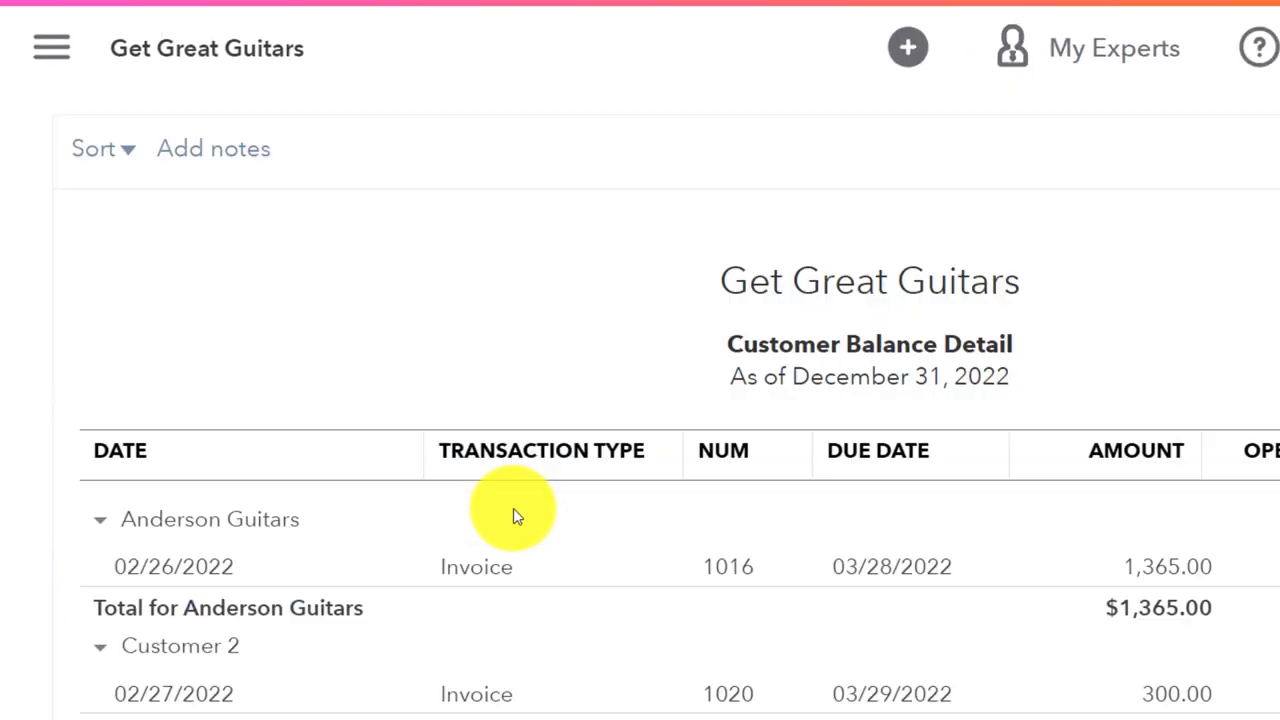
key(ctrl+minus)
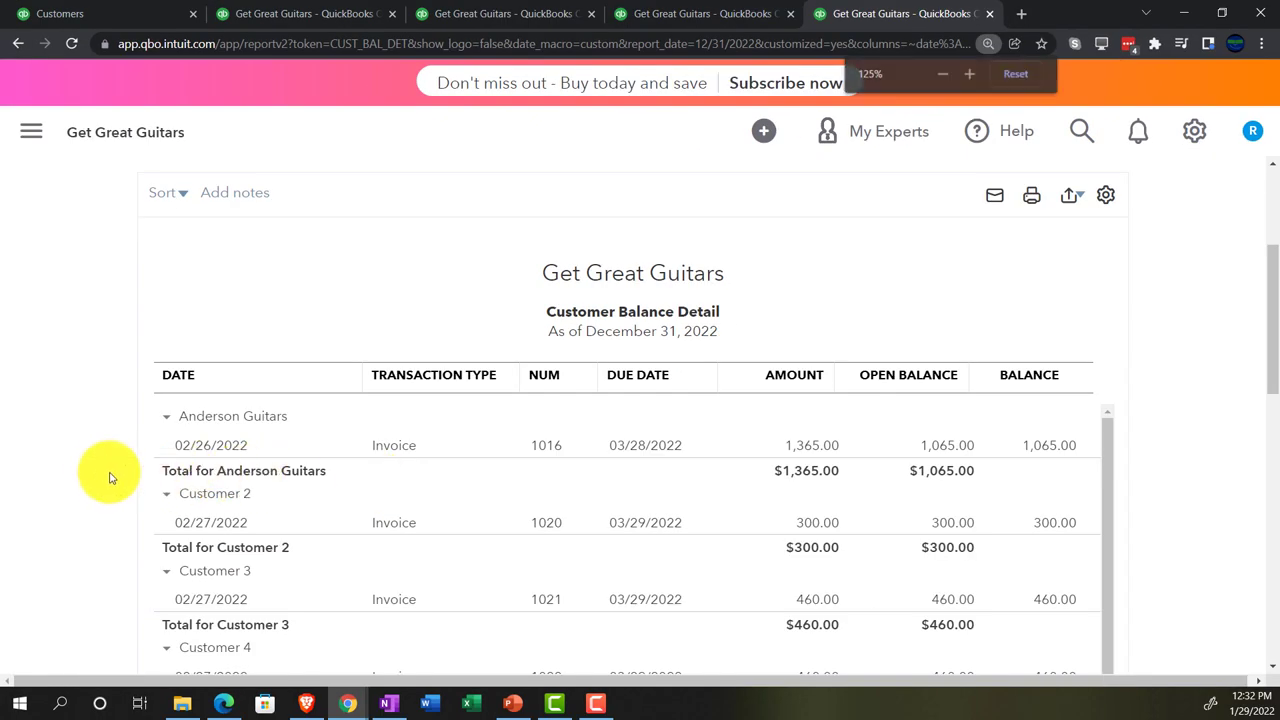
scroll(105, 477, down, 1)
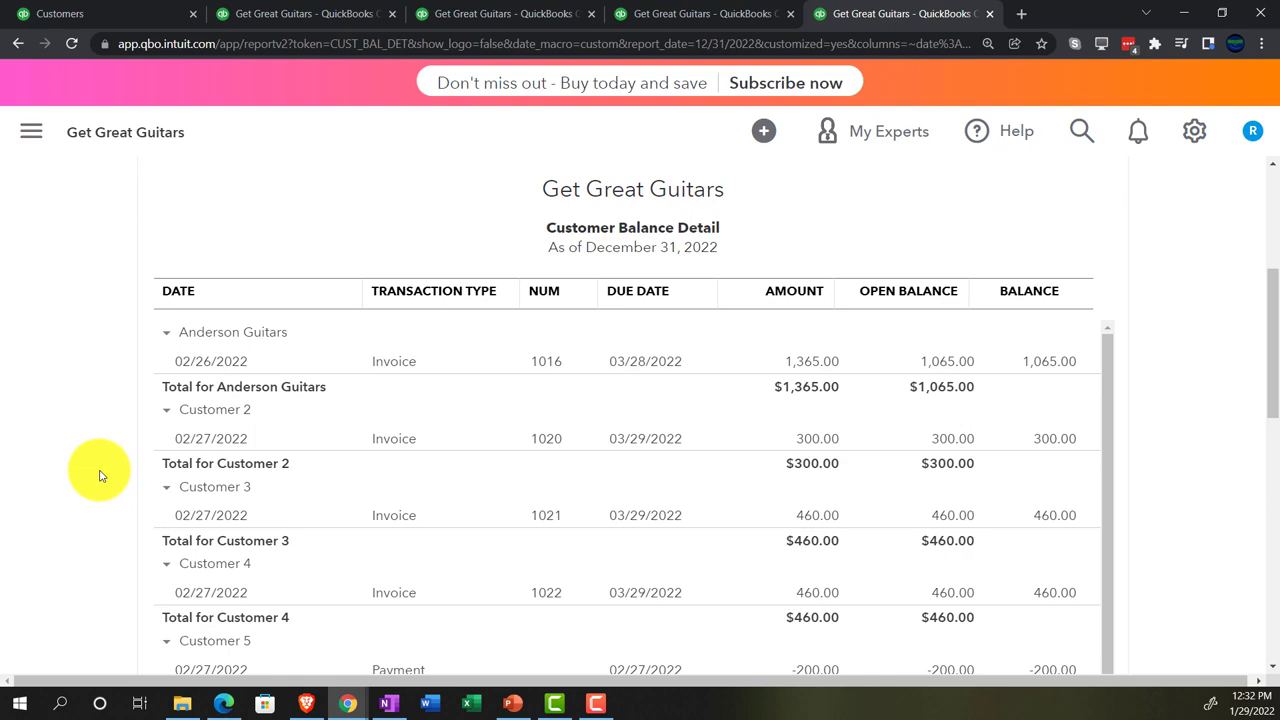
scroll(100, 475, down, 2)
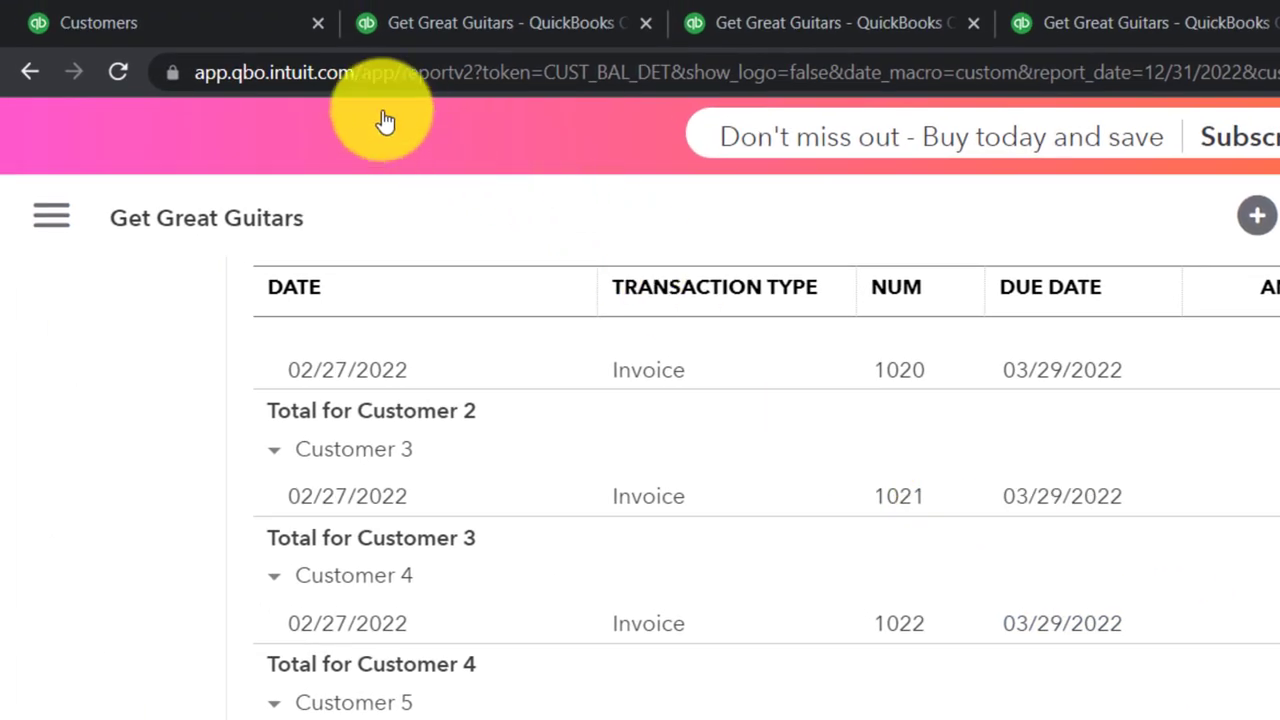
Return to Customer 5's record and dismiss the leftover deposit account list to view the transaction list
click(236, 20)
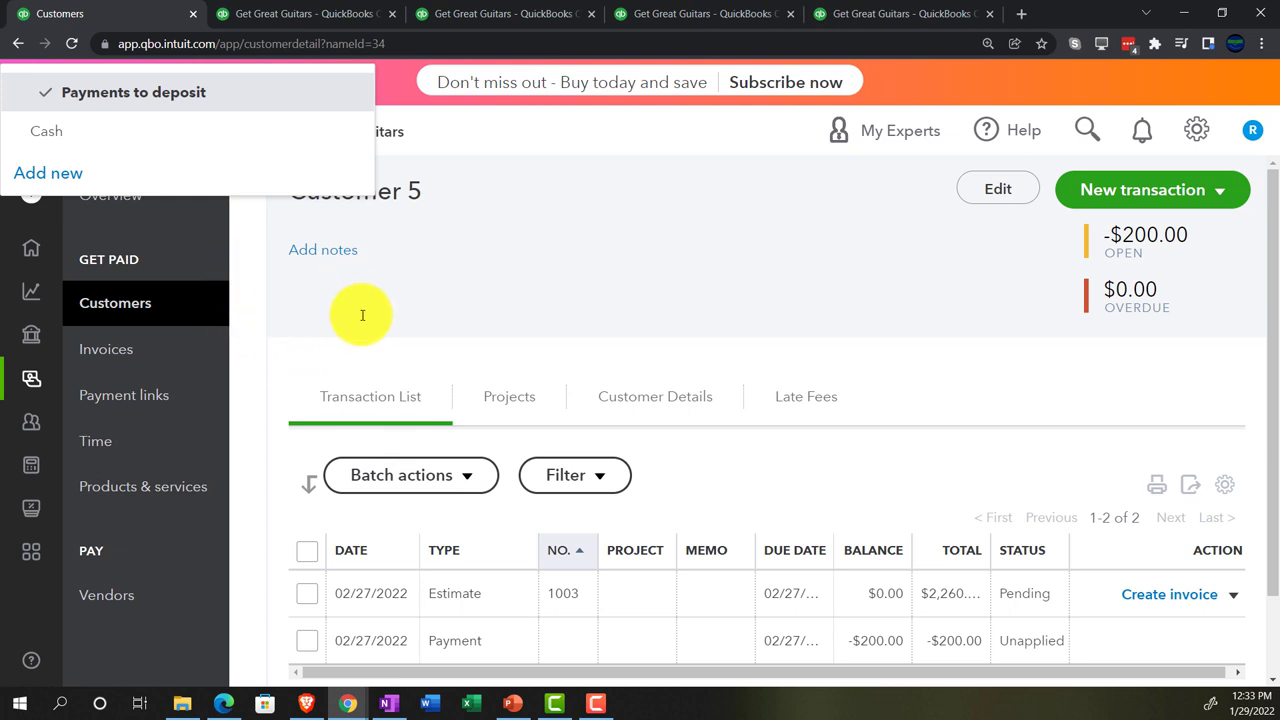
click(90, 100)
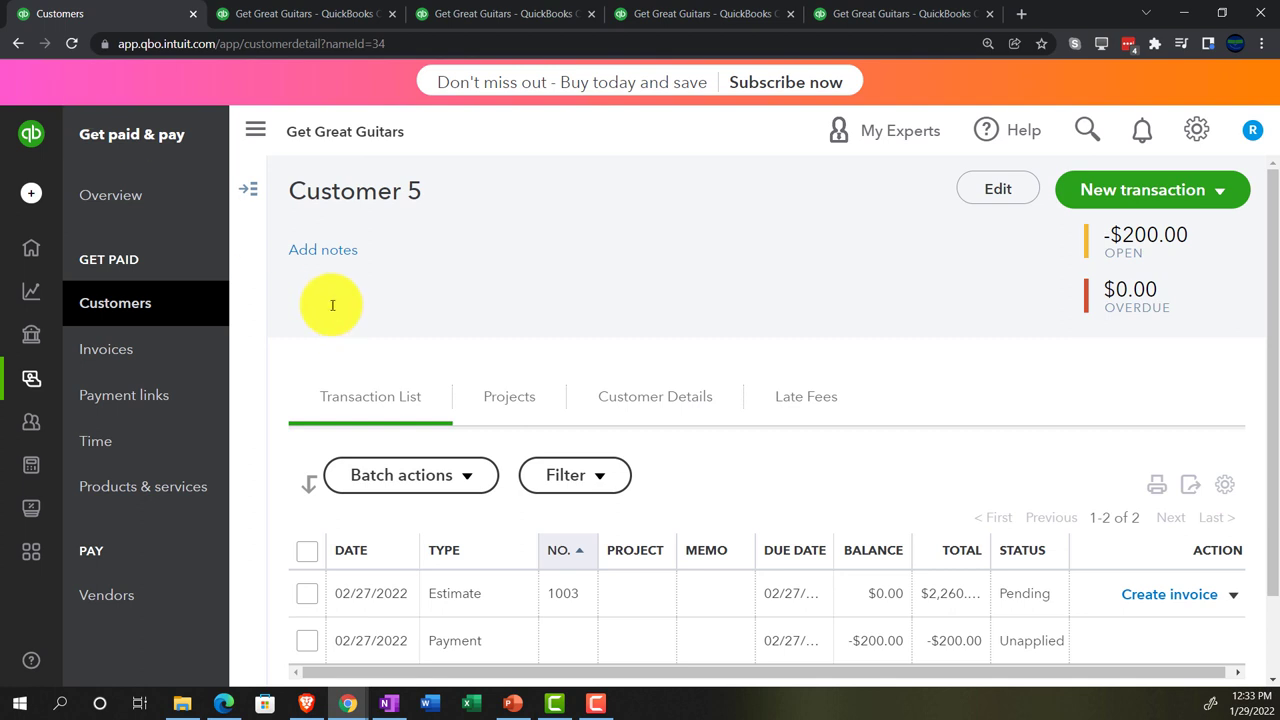
key(ctrl+minus)
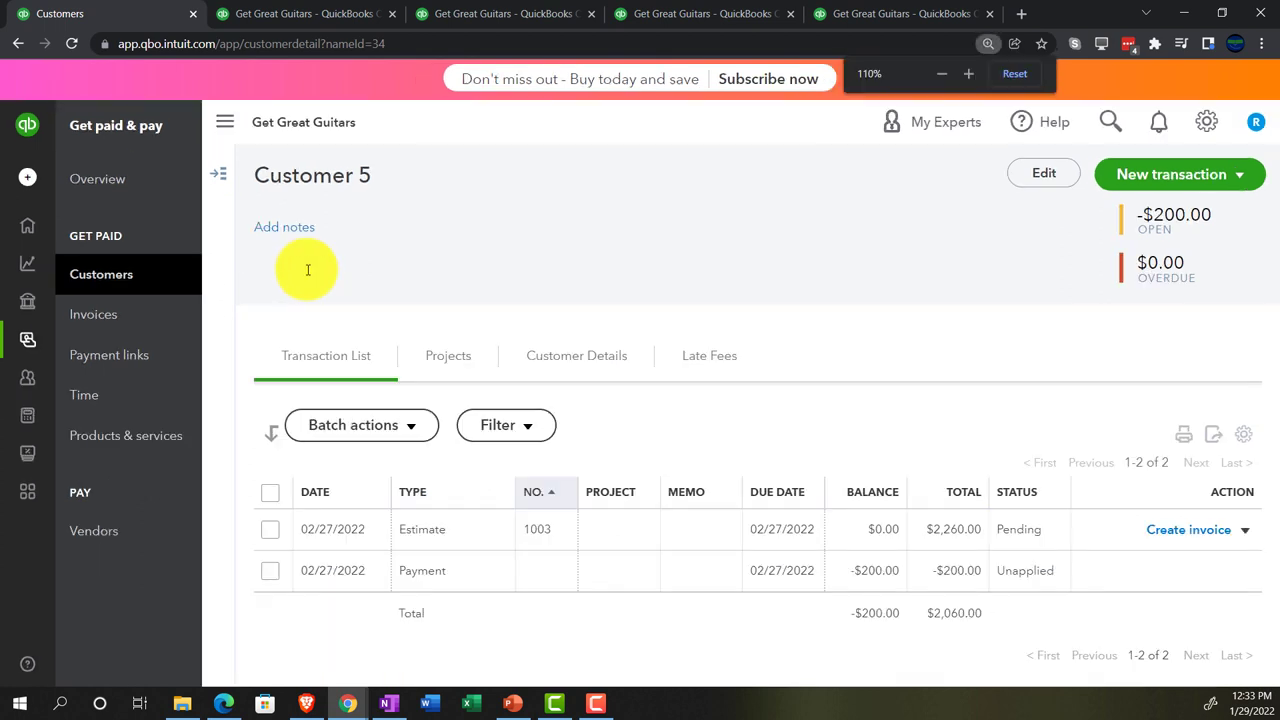
Collapse the navigation menu on Customer 5's record and check the Payments to deposit line on the Balance Sheet
click(225, 122)
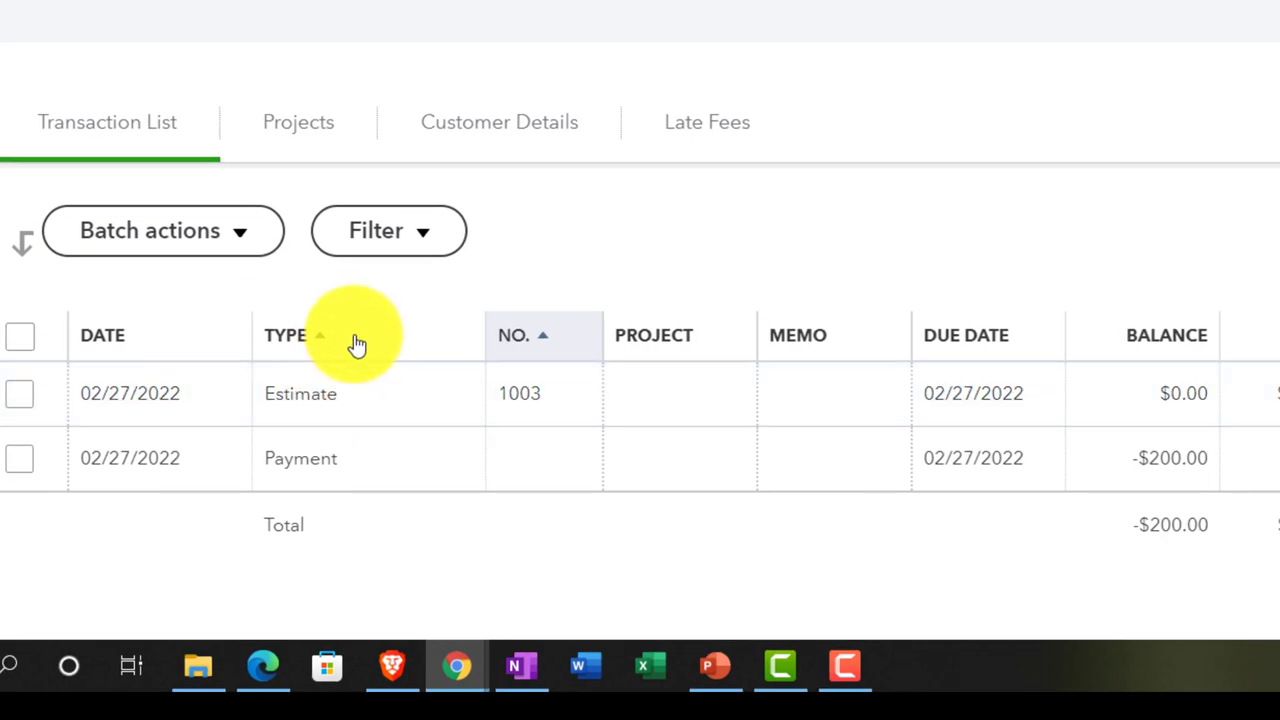
click(312, 350)
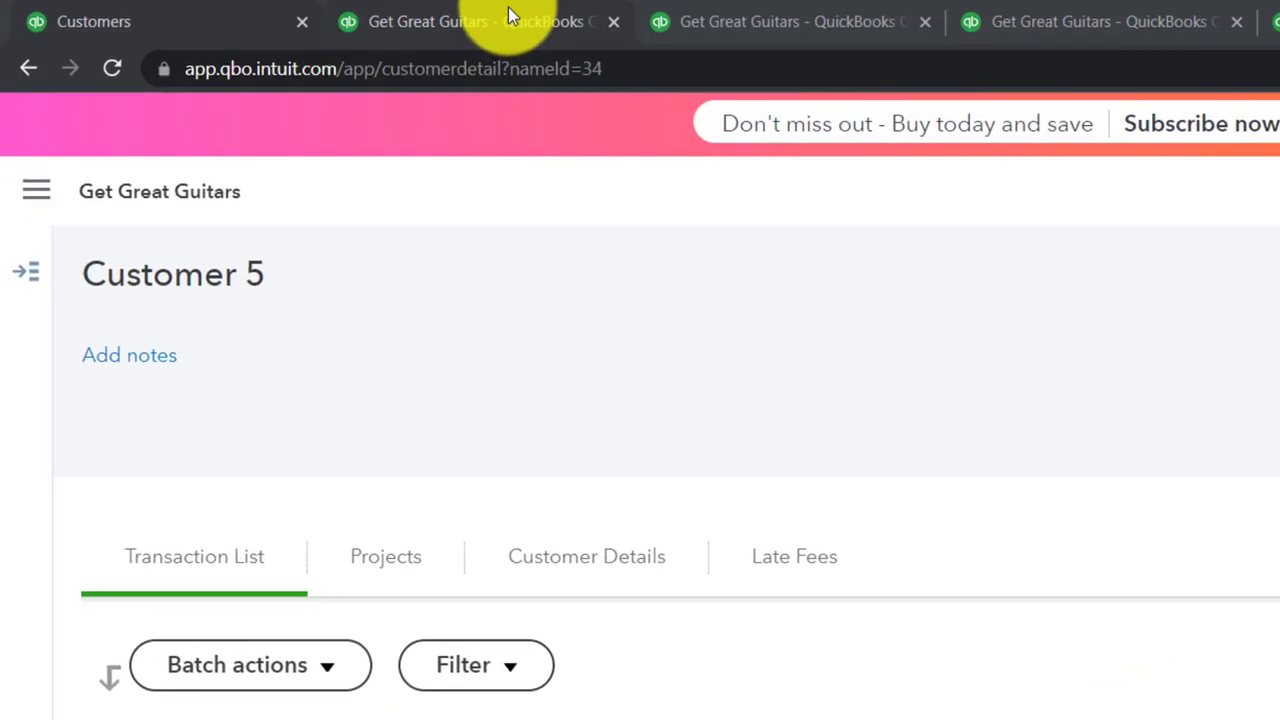
click(508, 14)
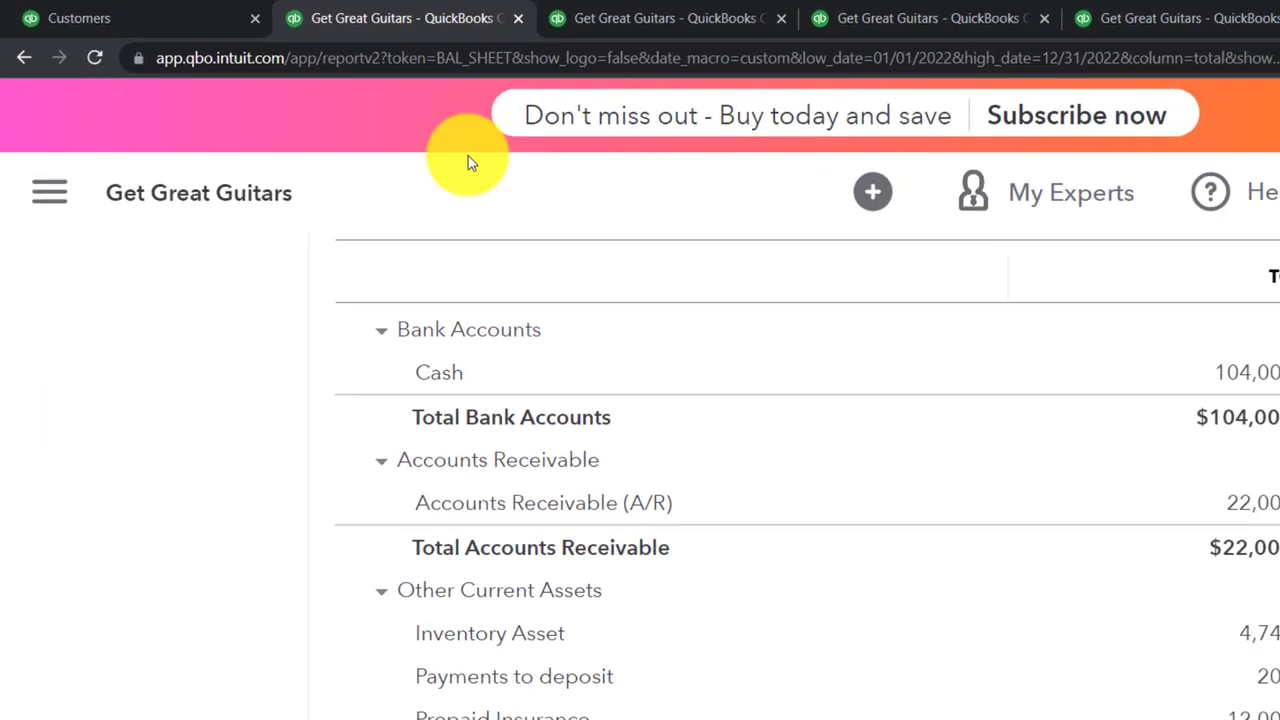
key(ctrl+plus)
key(ctrl+plus)
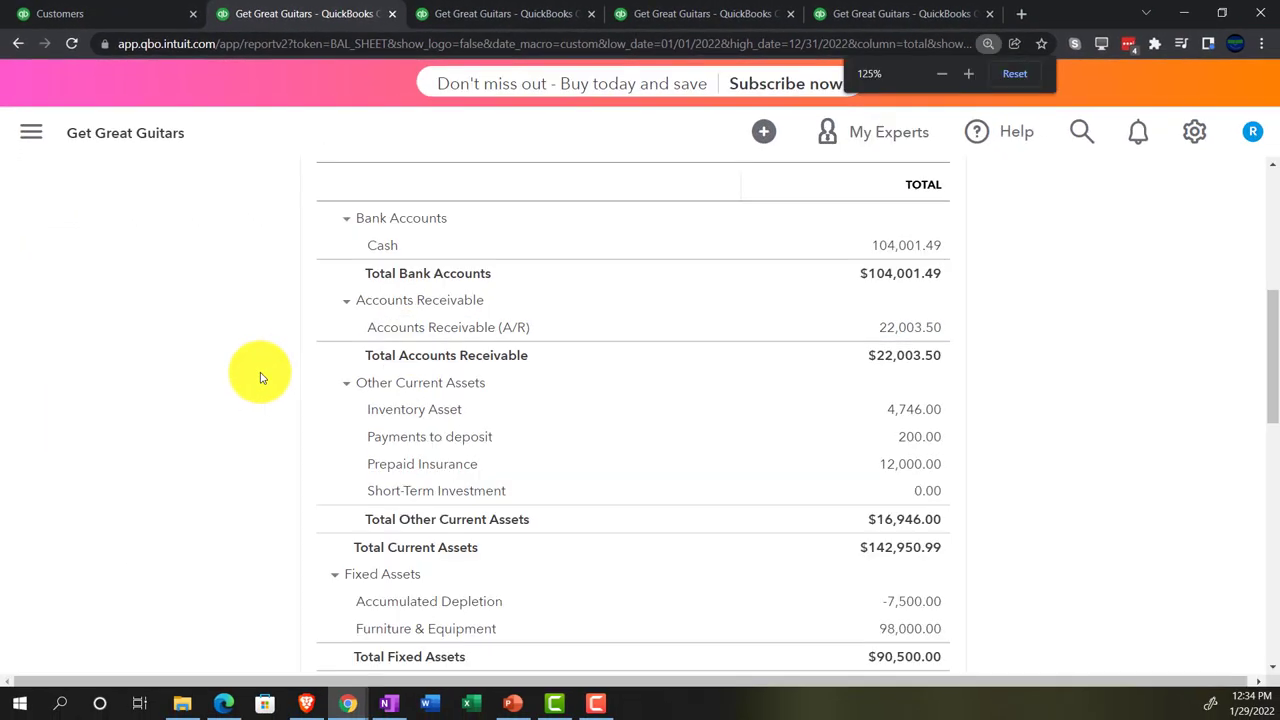
key(ctrl+plus)
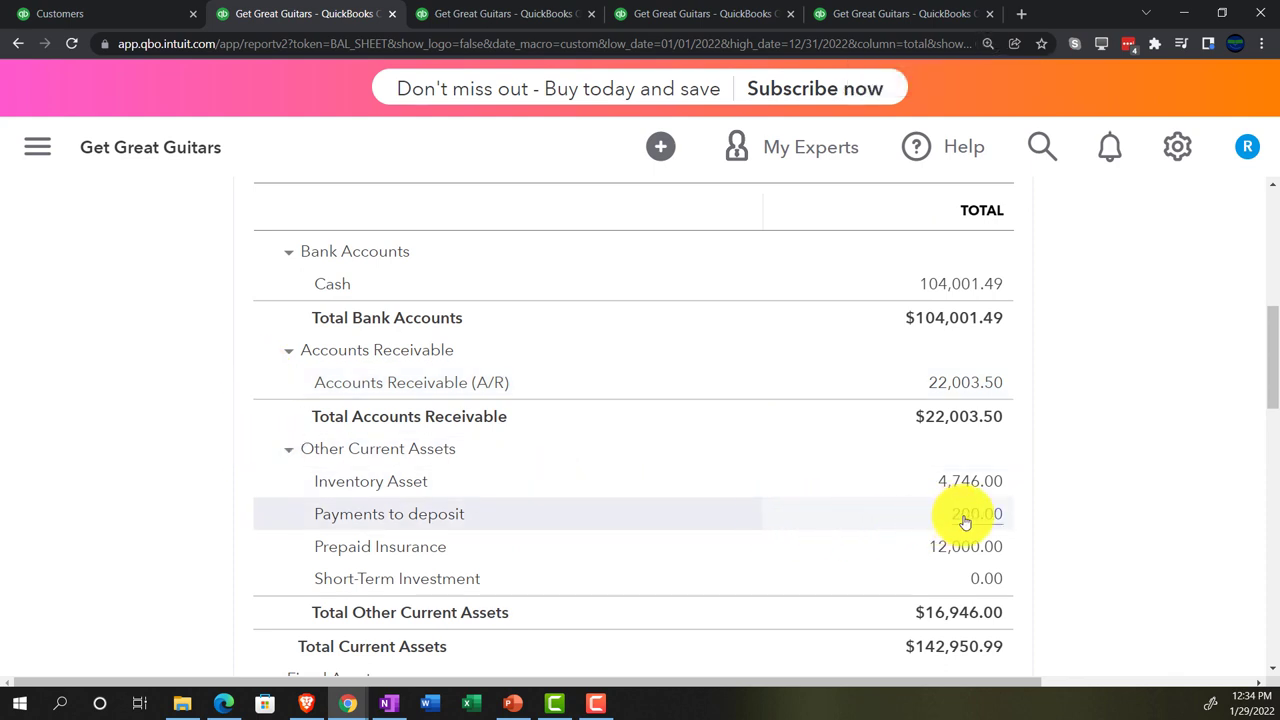
scroll(965, 522, up, 2)
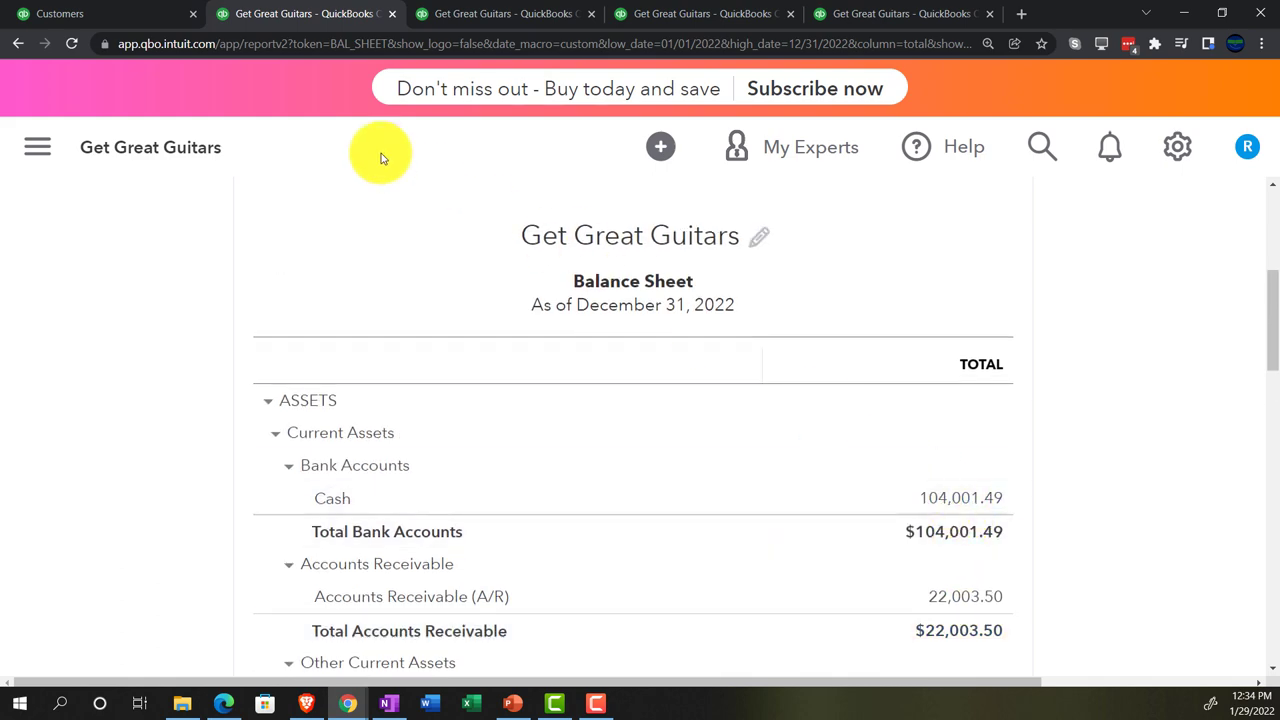
Create a bank deposit to the Cash account dated 02/27/2022 that includes Customer 5's 200.00 payment, and save and close it
click(130, 18)
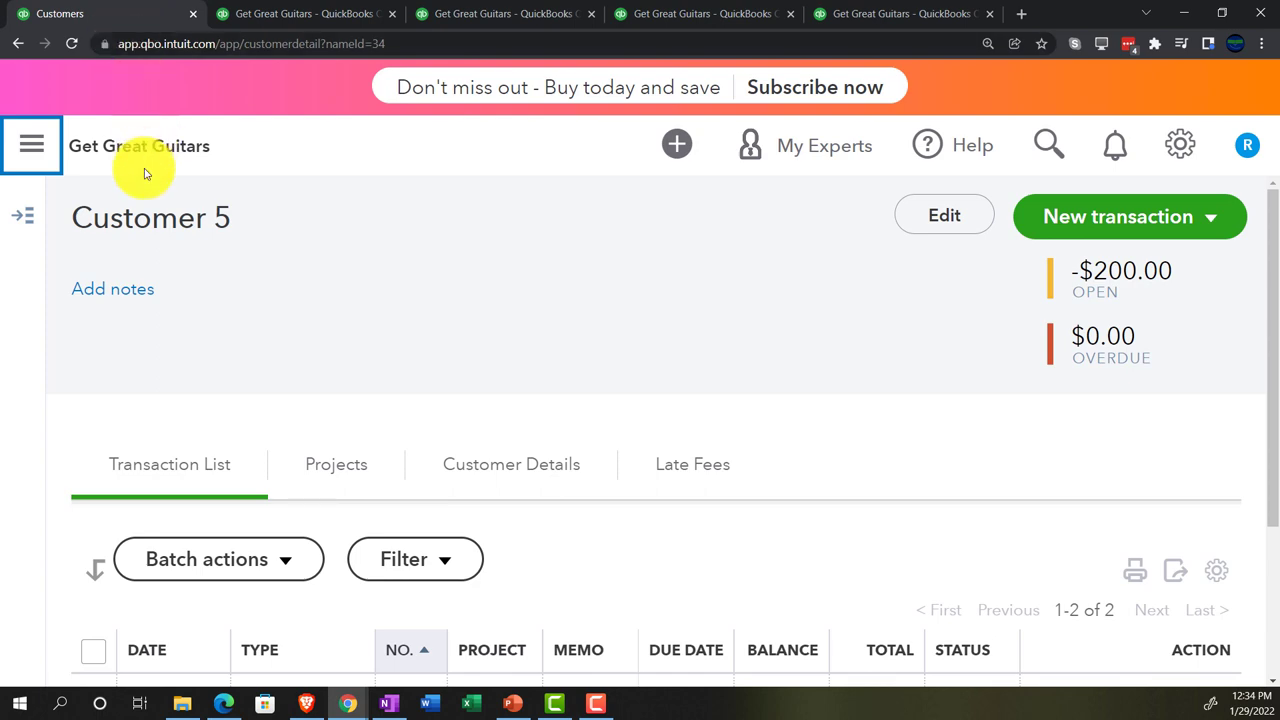
click(33, 147)
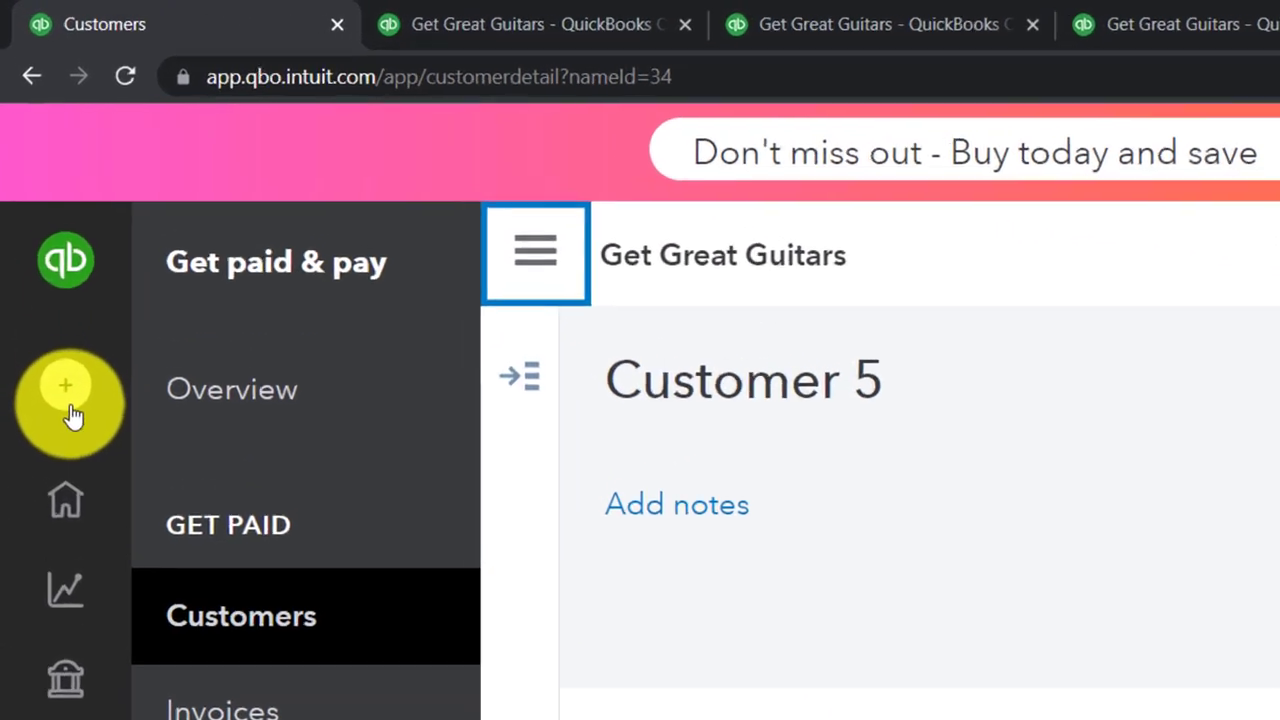
click(38, 224)
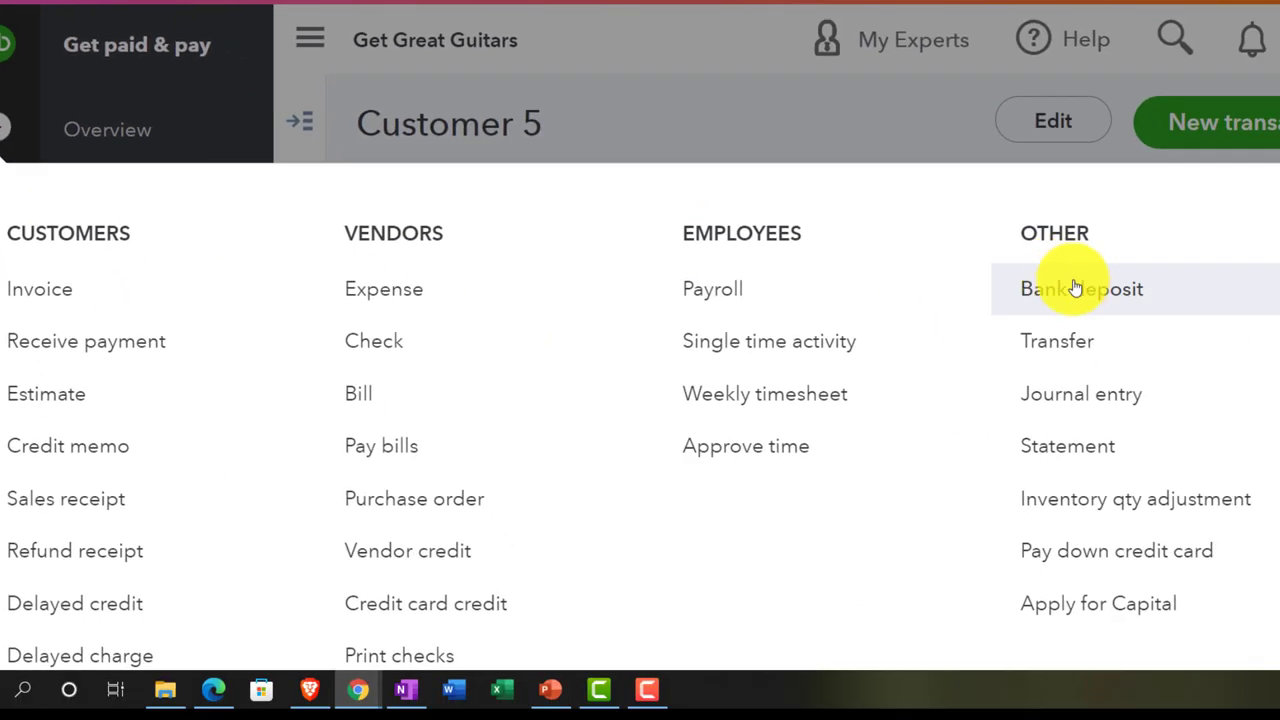
click(1075, 288)
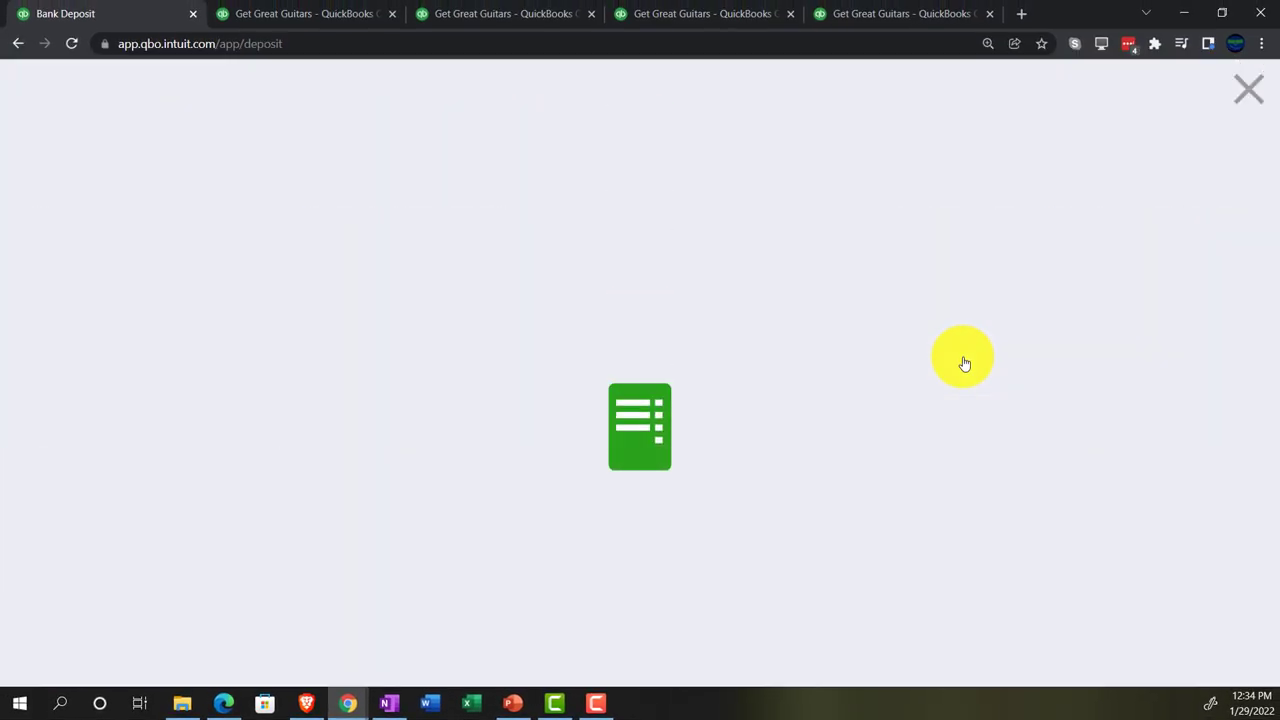
key(ctrl+minus)
key(ctrl+minus)
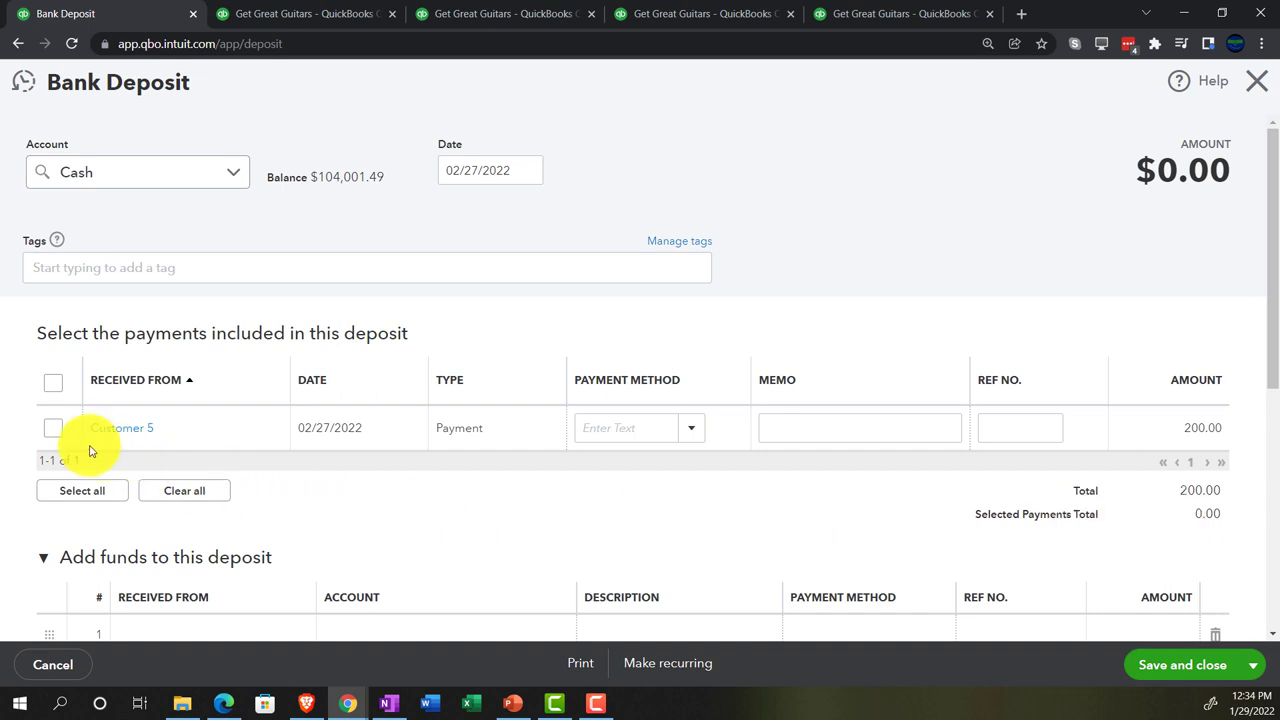
click(55, 428)
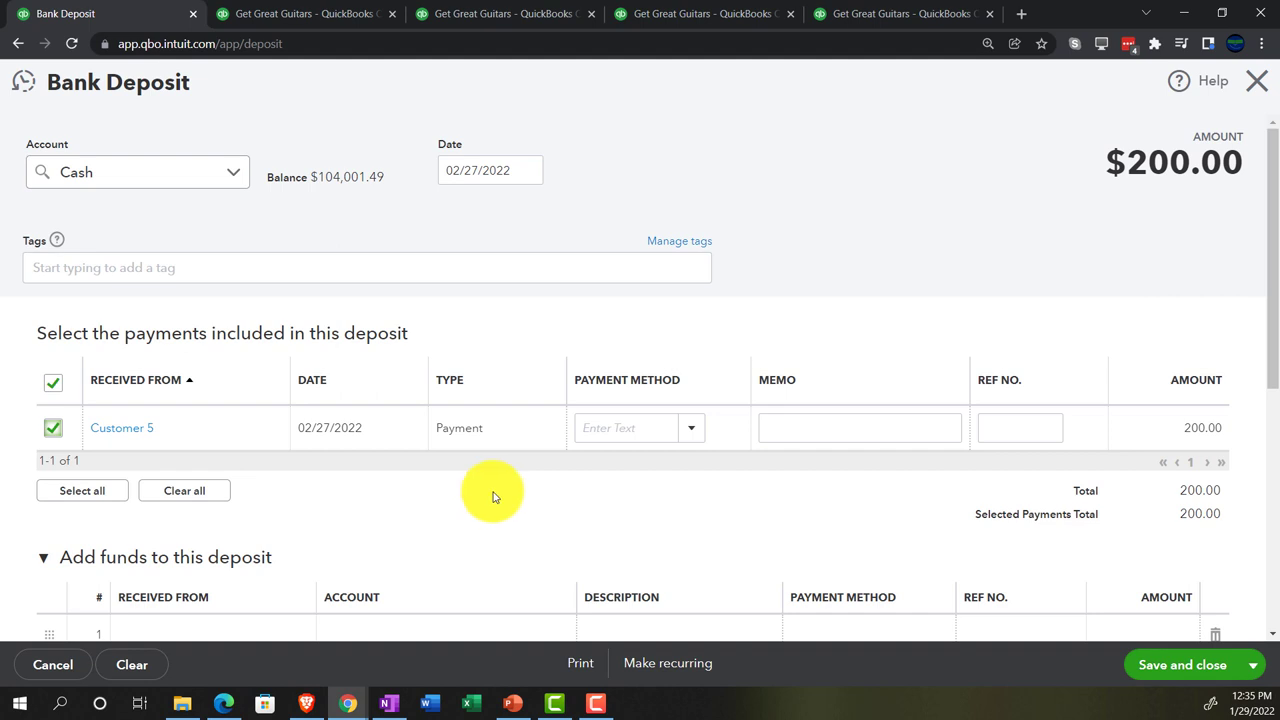
click(1165, 667)
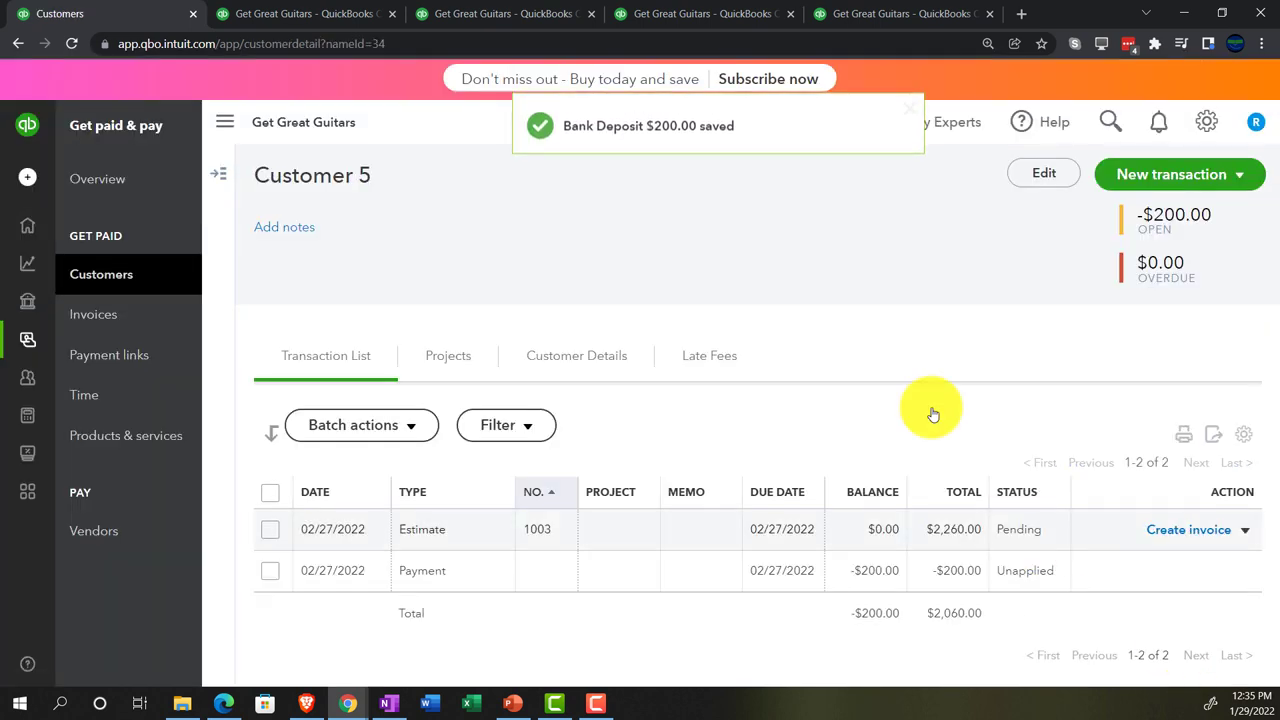
Rerun the Balance Sheet as of December 31, 2022 to include the bank deposit
click(313, 16)
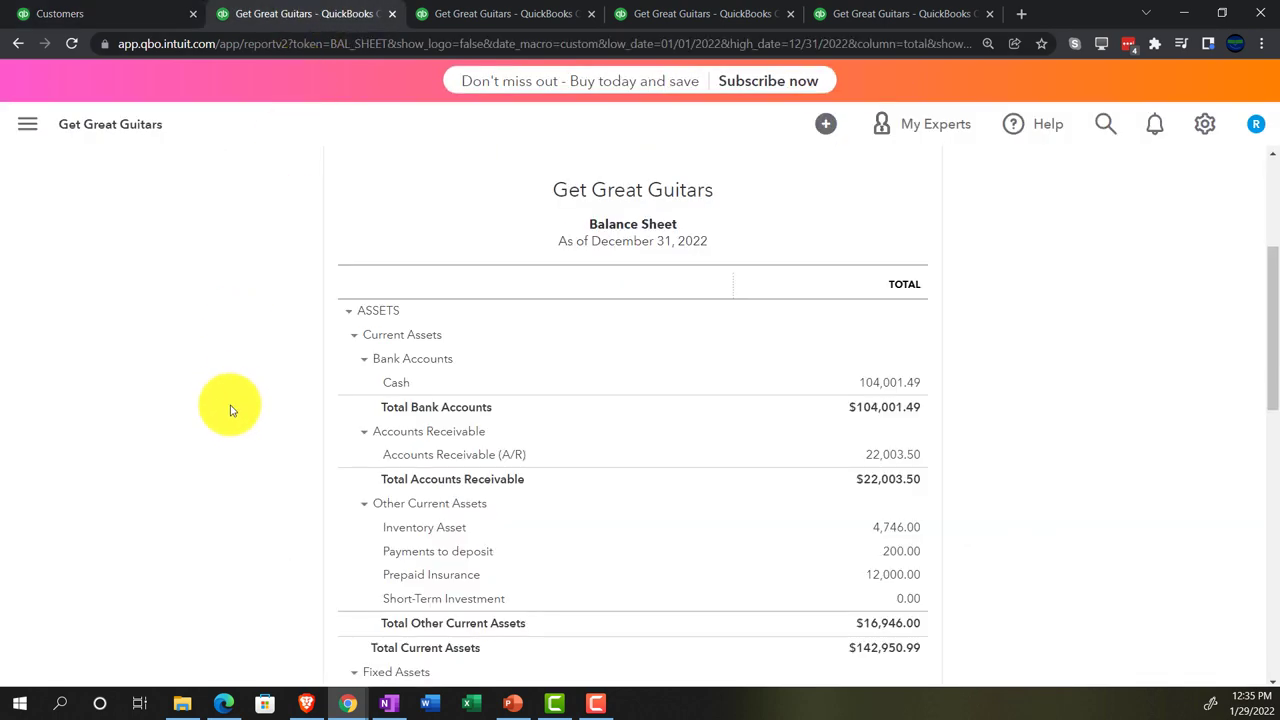
key(ctrl+plus)
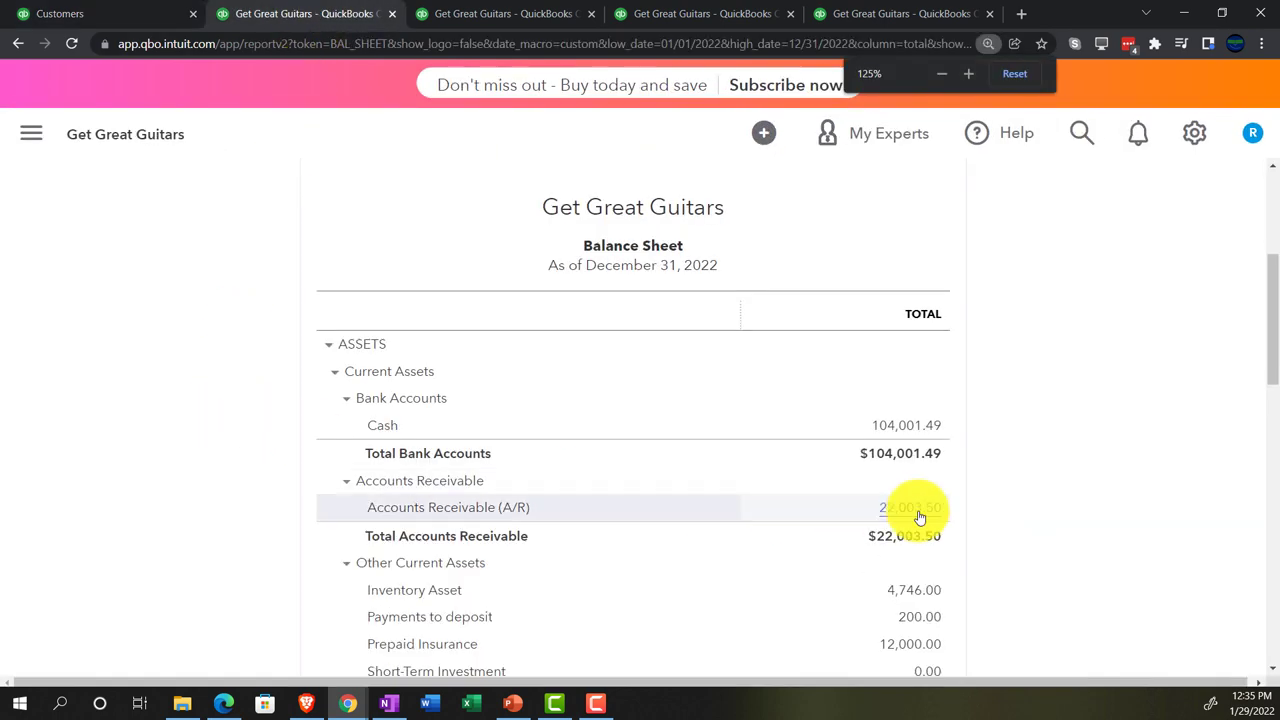
click(934, 286)
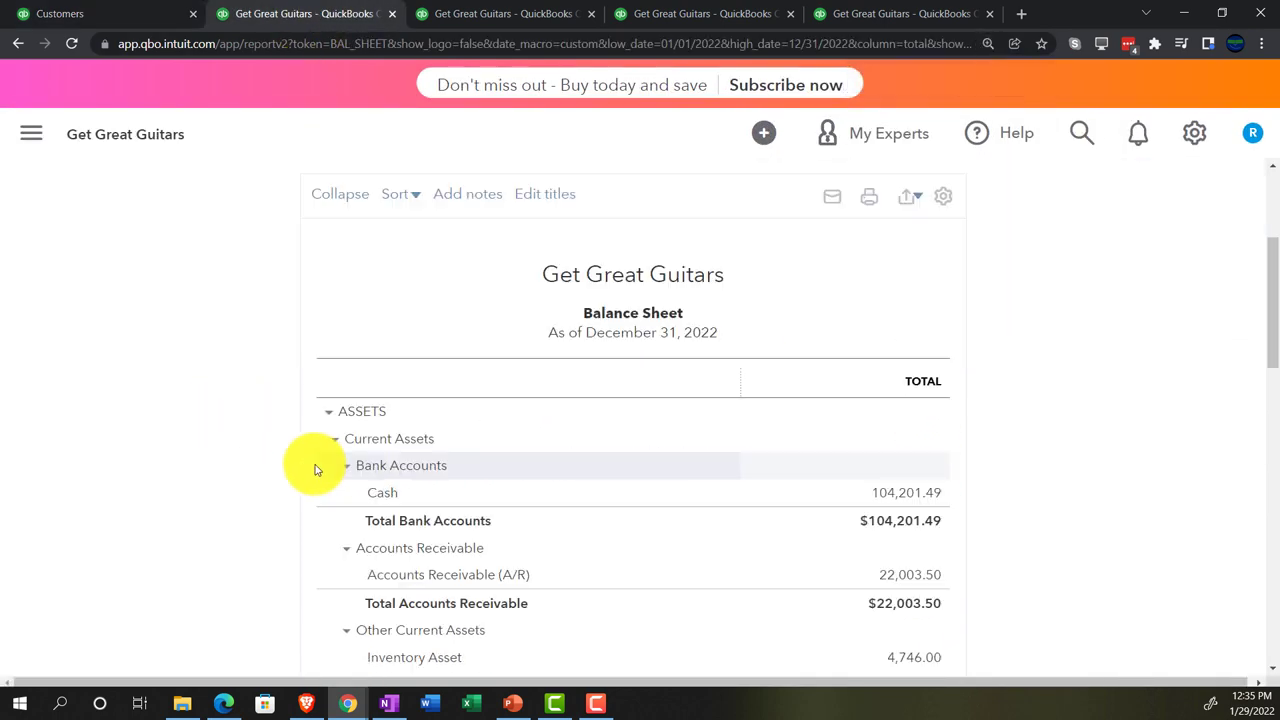
key(ctrl+plus)
key(ctrl+plus)
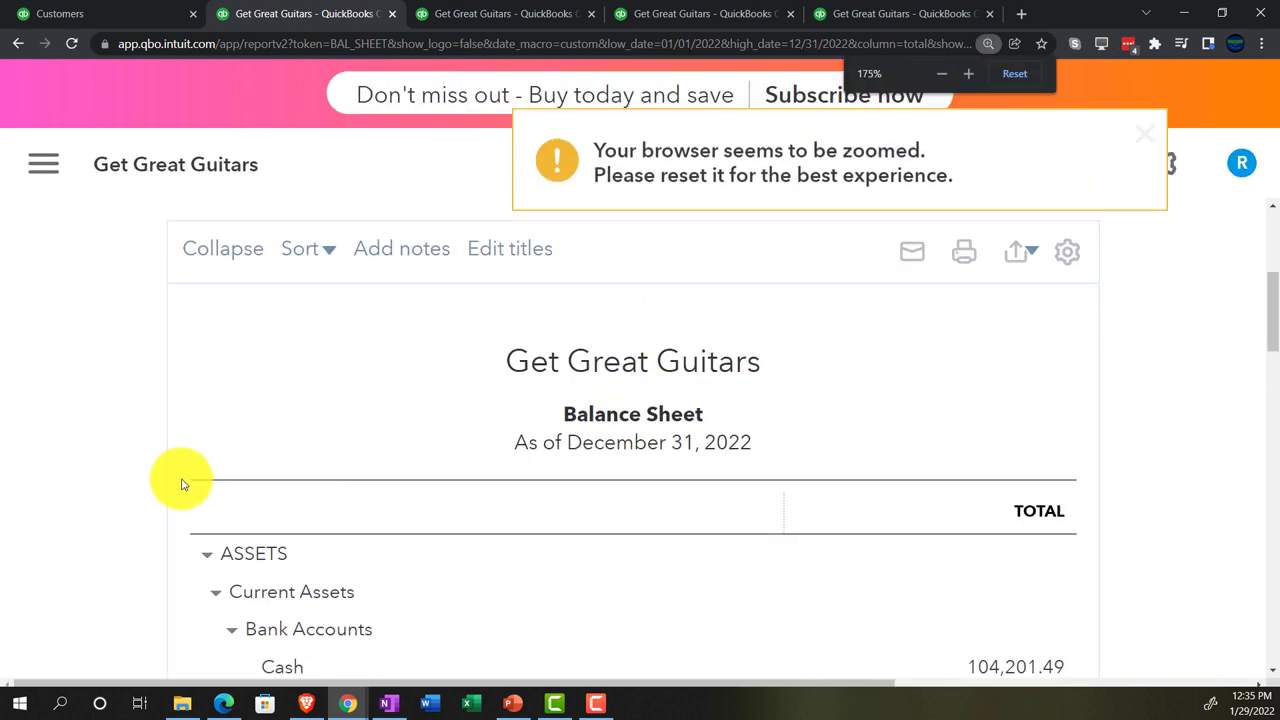
Drill into the Cash balance's transactions, examine the Customer 5 deposit, and return to the Balance Sheet
scroll(180, 480, down, 1)
click(997, 503)
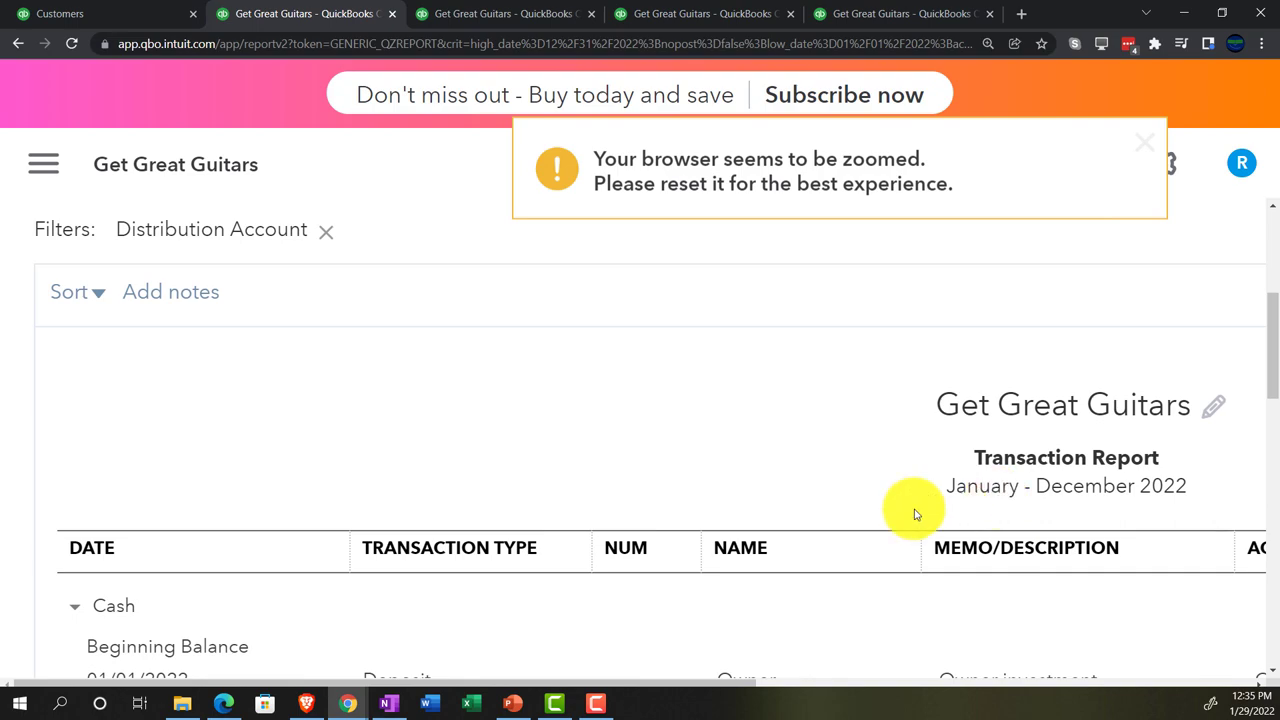
key(ctrl+minus)
key(ctrl+minus)
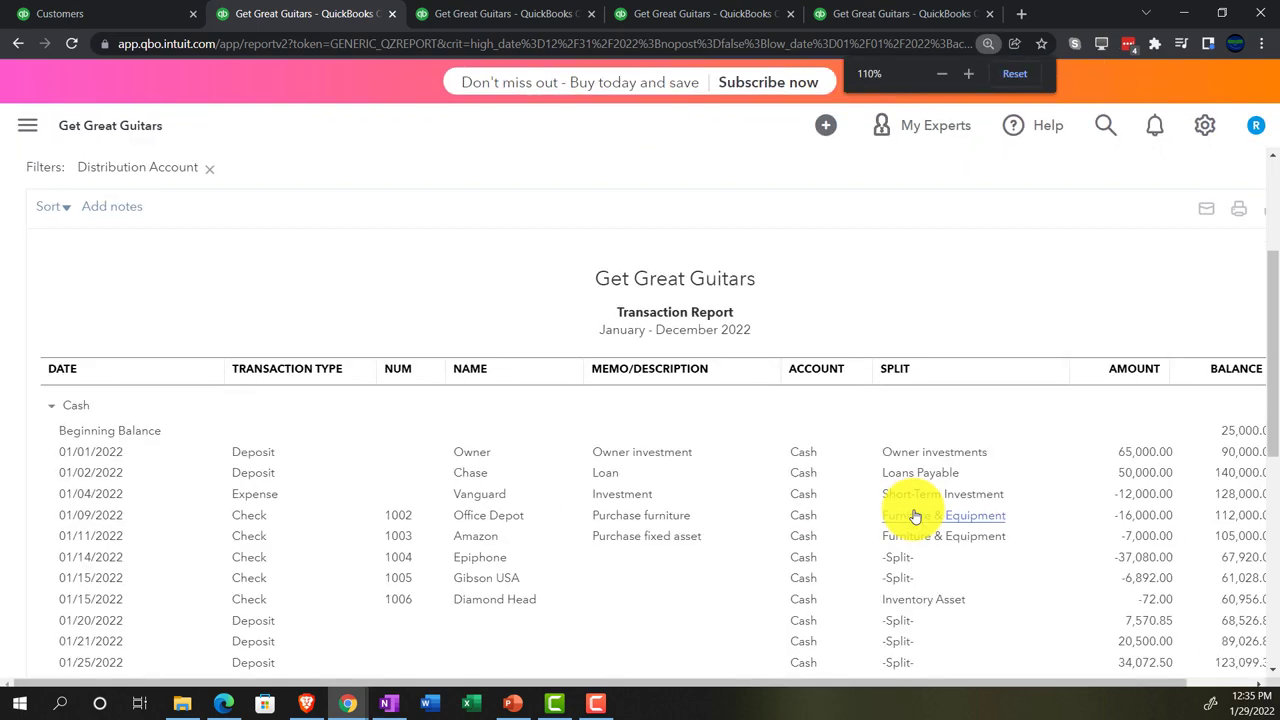
scroll(914, 515, down, 6)
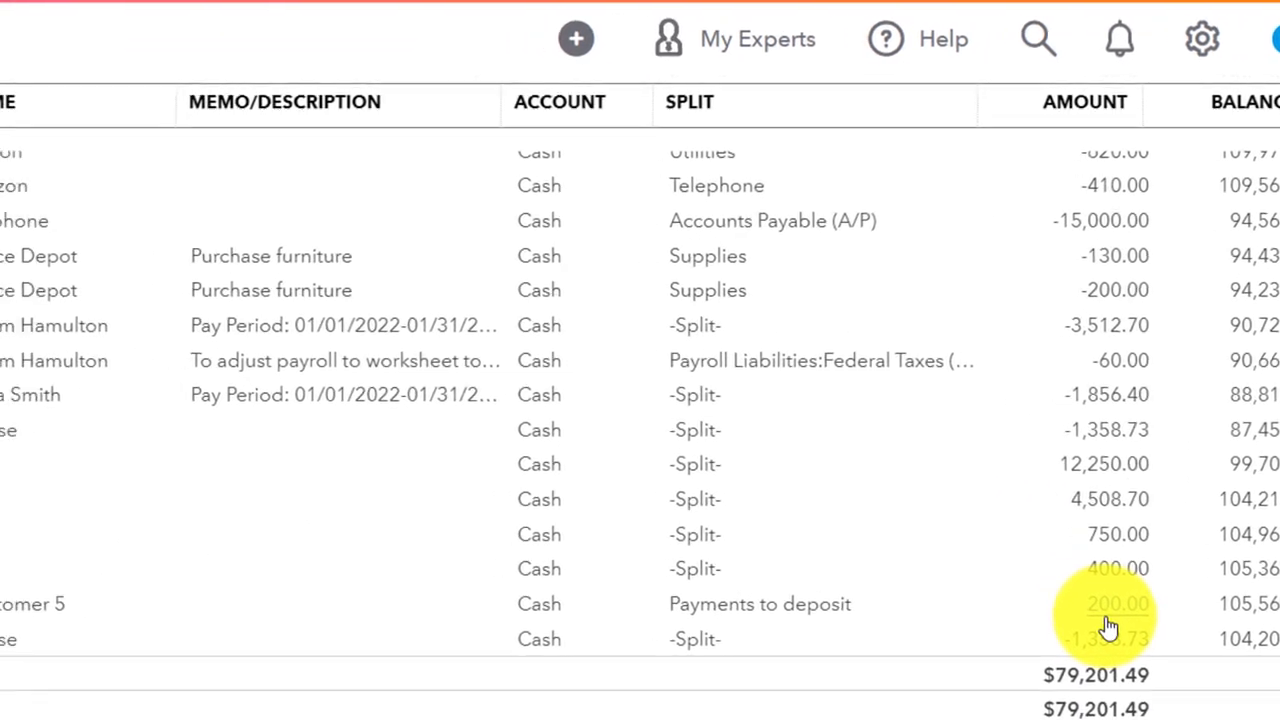
scroll(295, 606, up, 10)
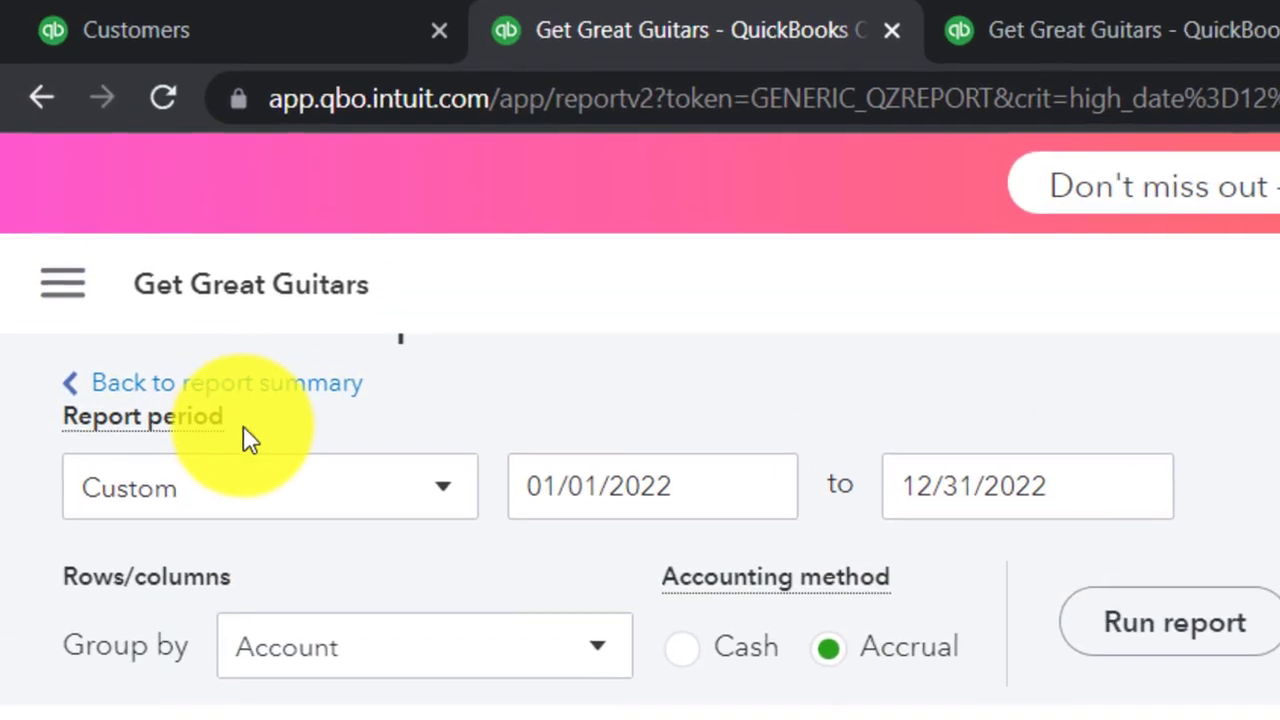
click(253, 397)
scroll(151, 486, down, 5)
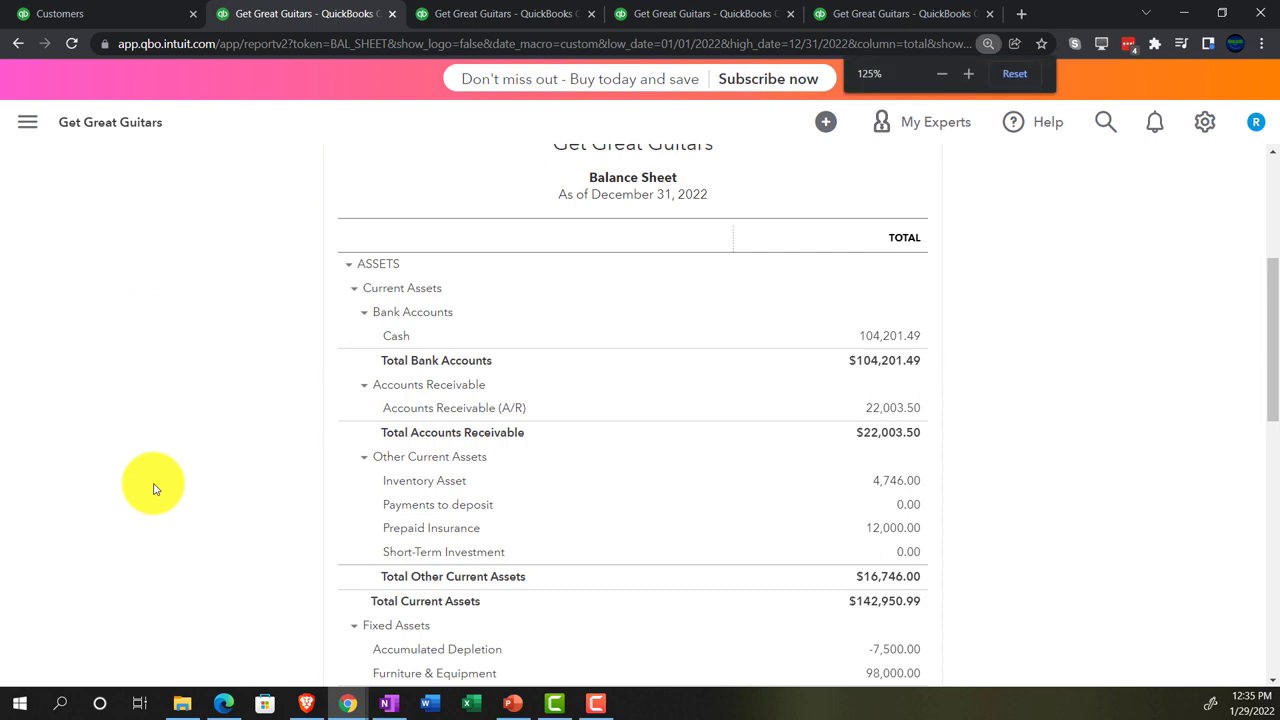
Drill into the Payments to deposit balance, examine Customer 5's payment and deposit entries, and return to the Balance Sheet
key(ctrl+plus)
key(ctrl+plus)
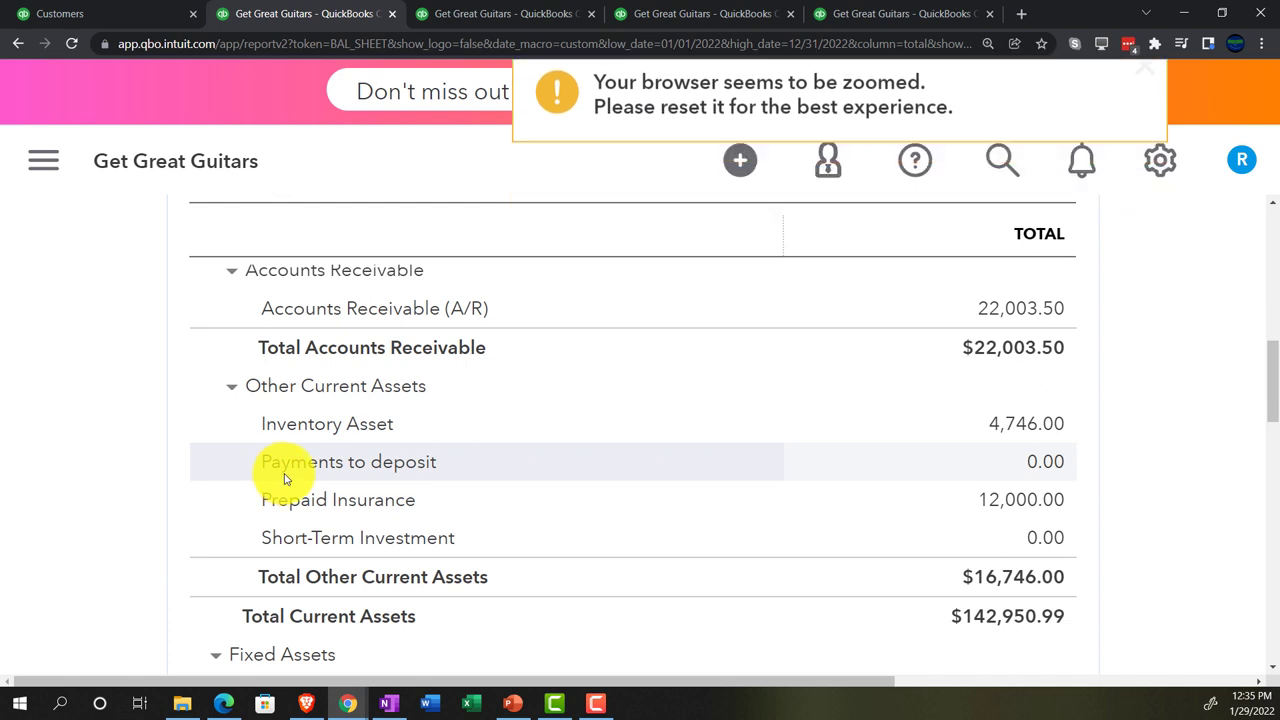
click(1047, 462)
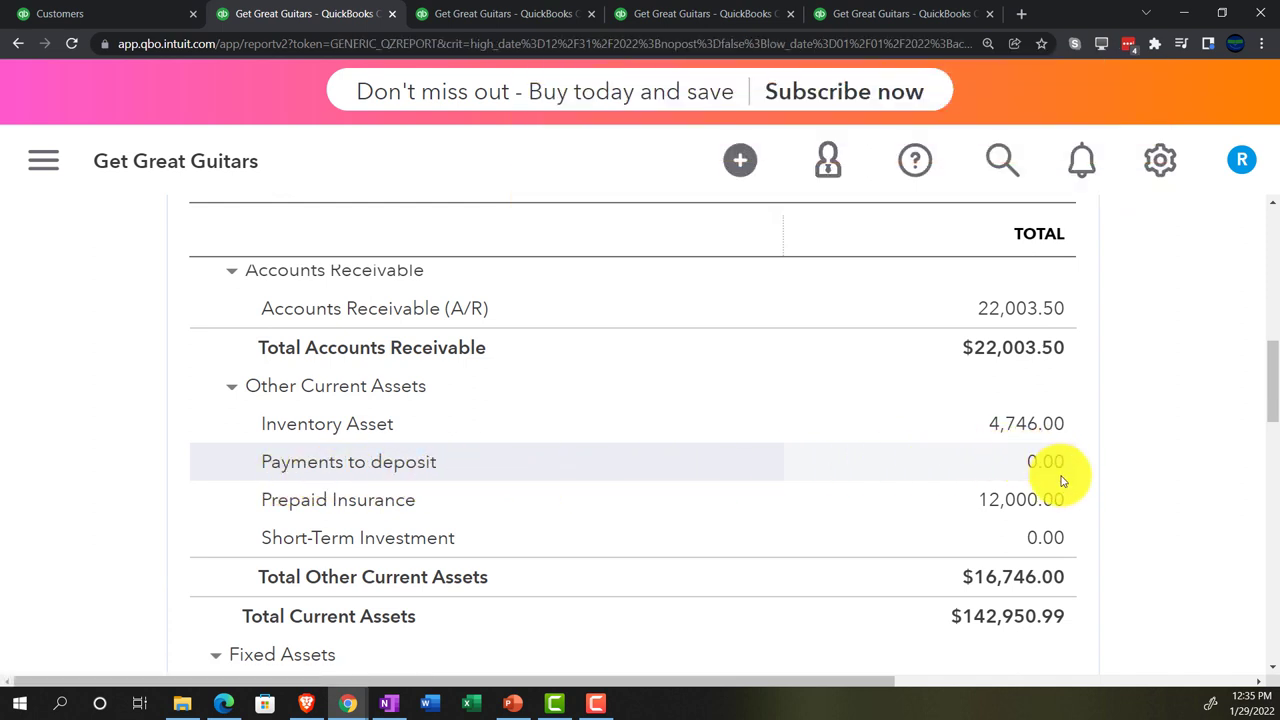
key(ctrl+0)
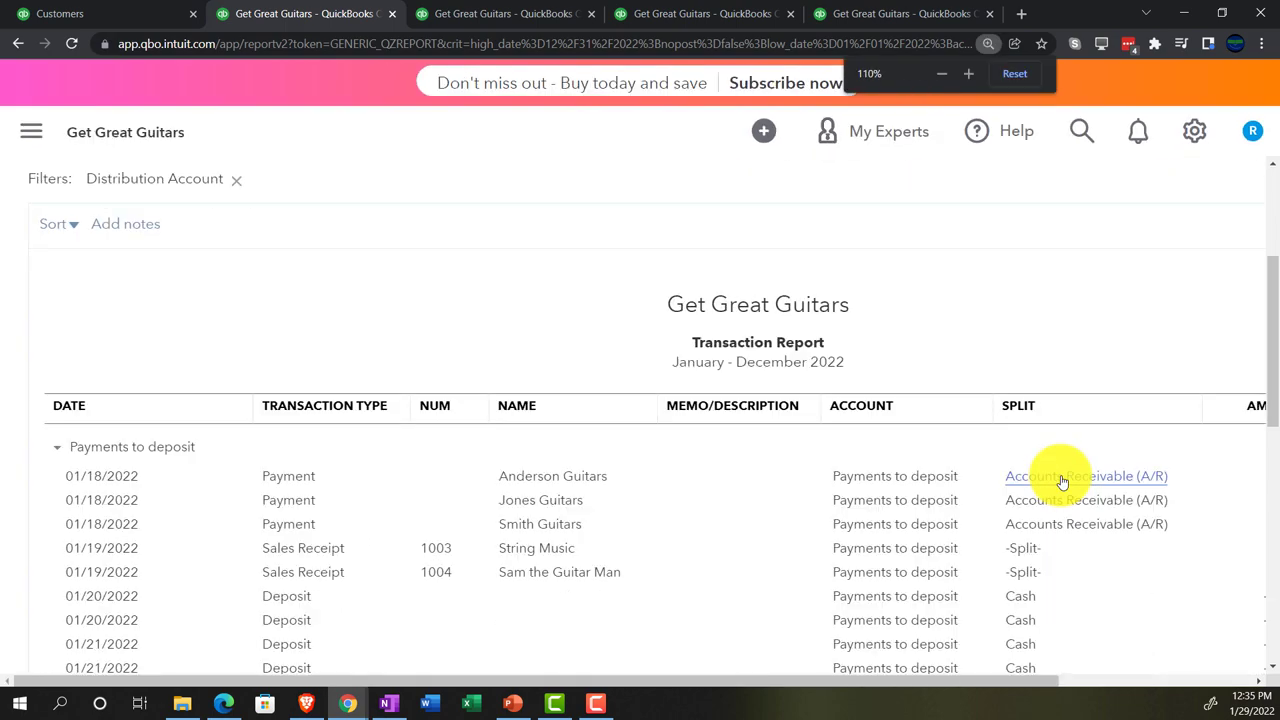
scroll(1057, 480, down, 5)
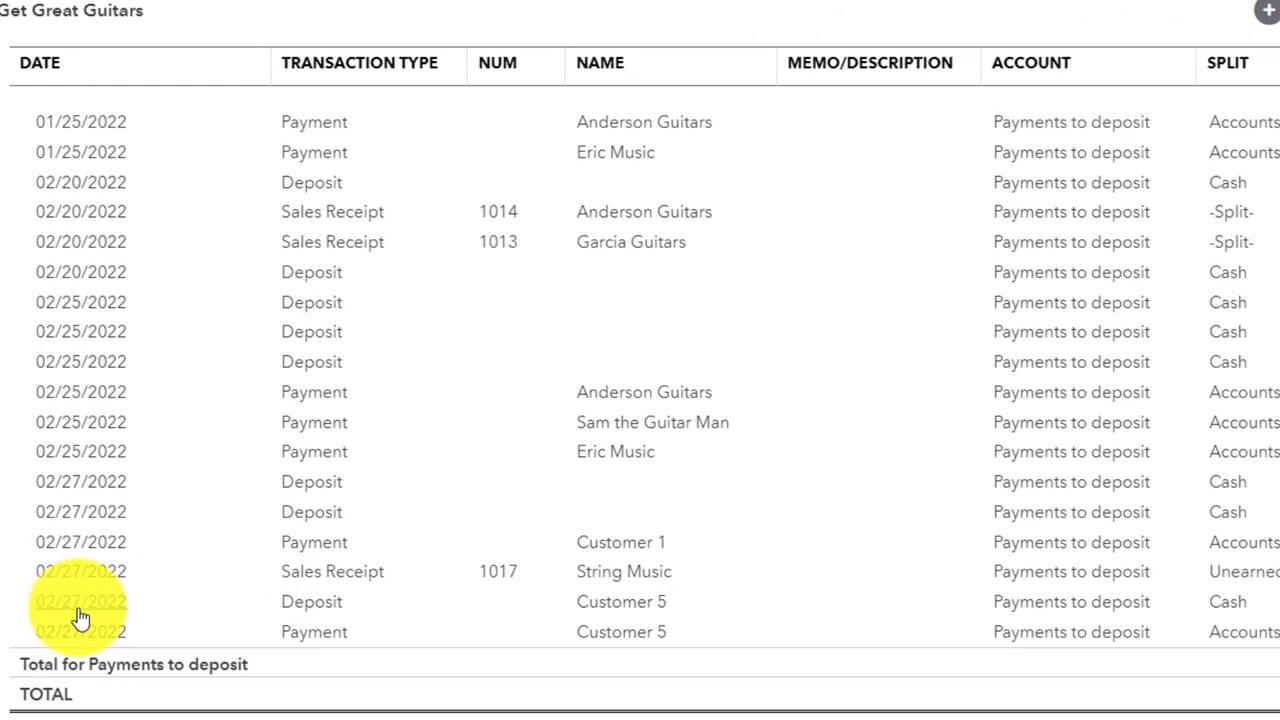
scroll(22, 686, up, 5)
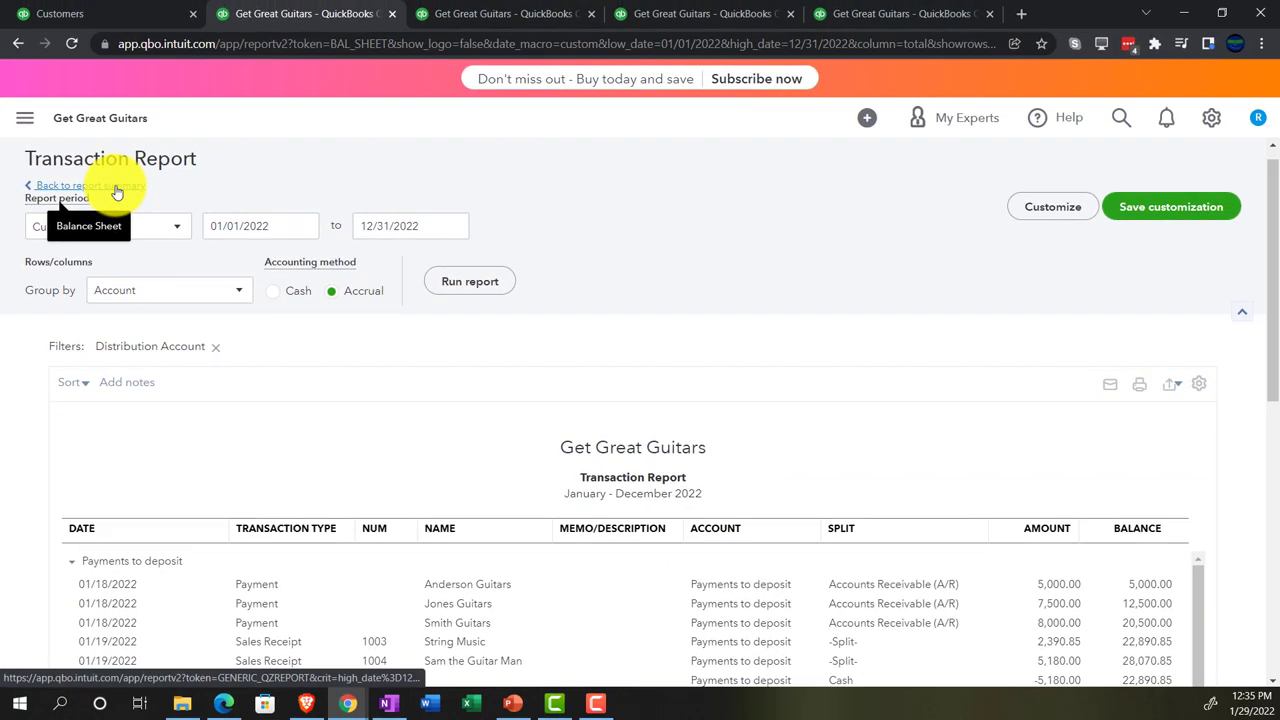
click(116, 191)
scroll(129, 451, down, 5)
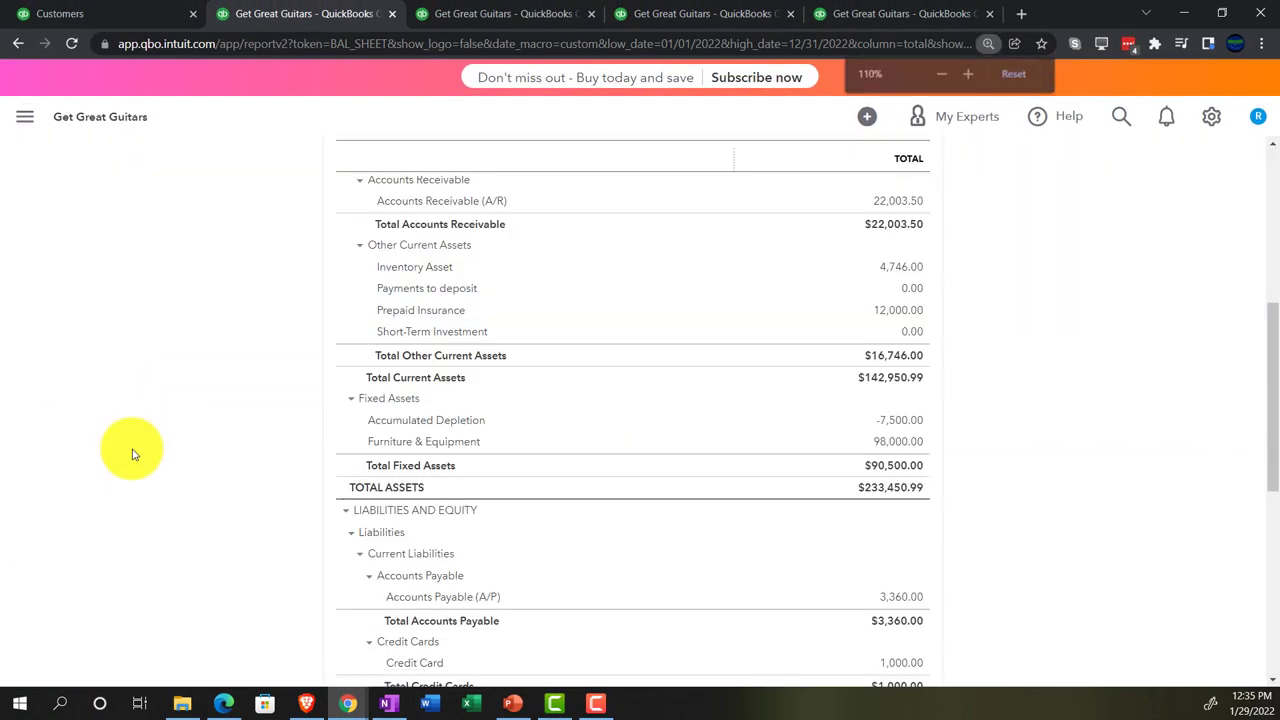
key(ctrl+plus)
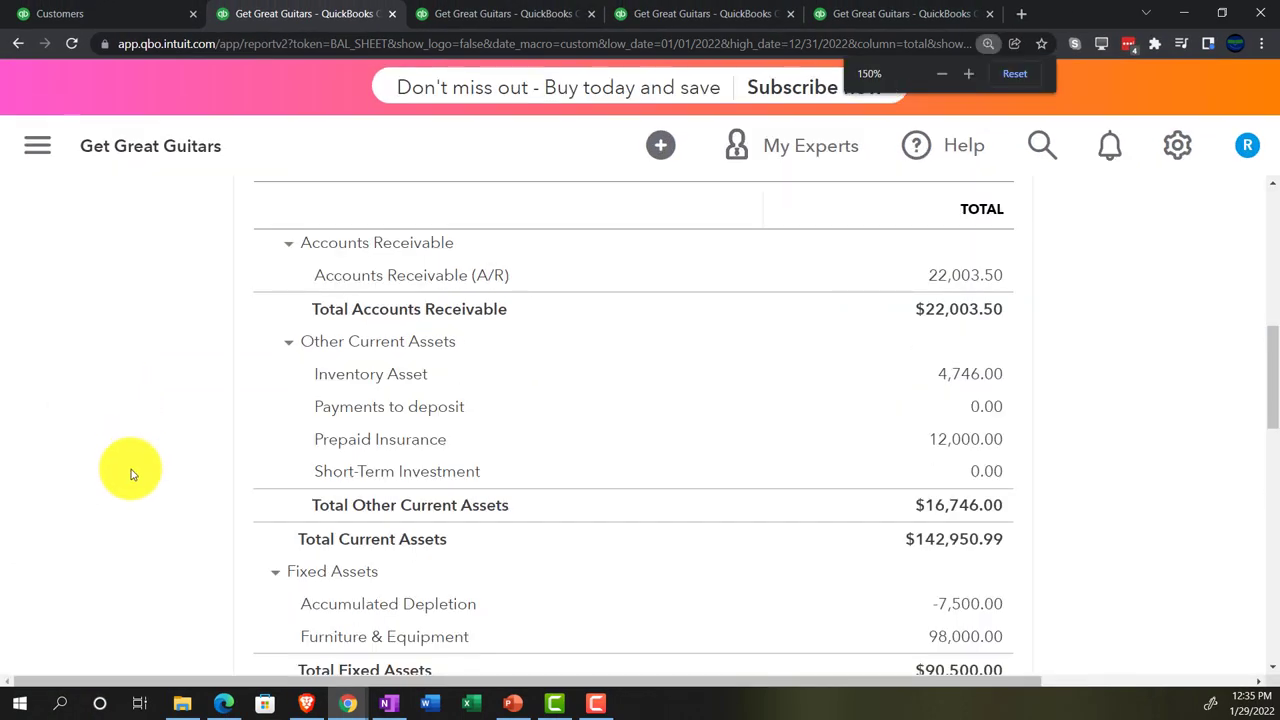
Rerun the January - February 2022 Profit and Loss report and review it down to net income
click(458, 14)
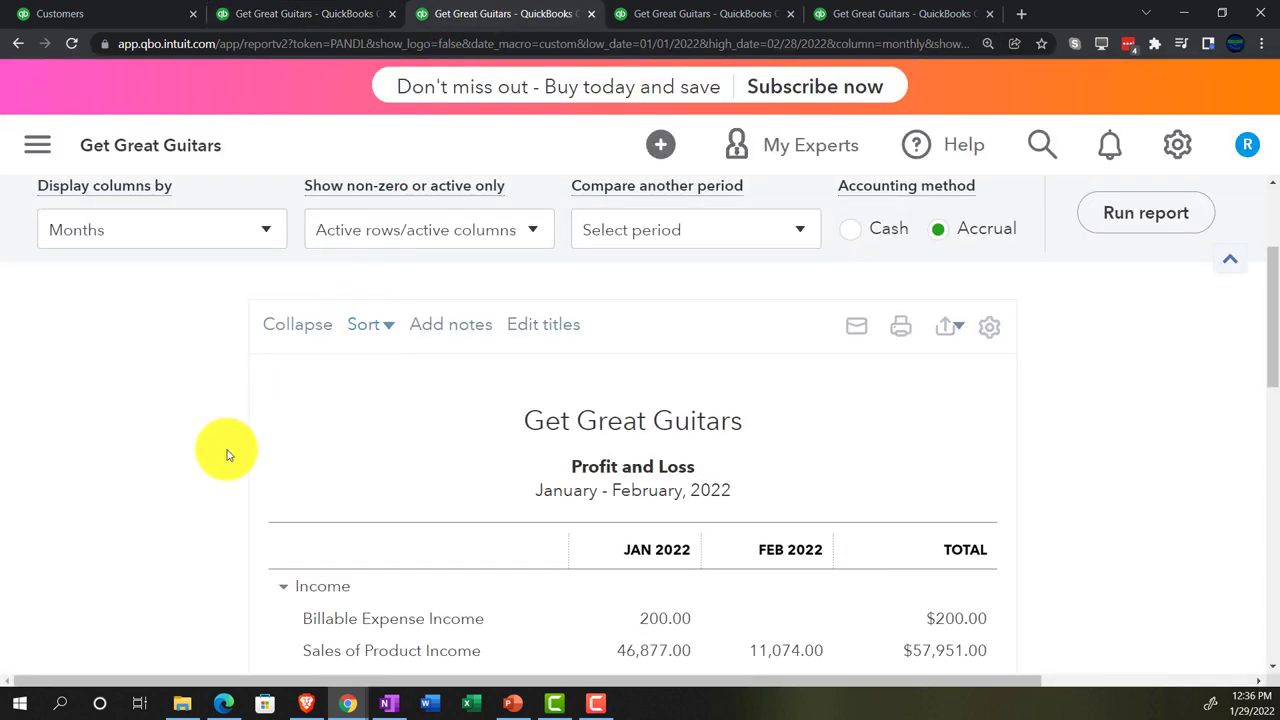
click(1137, 211)
scroll(240, 425, down, 1)
scroll(205, 428, down, 1)
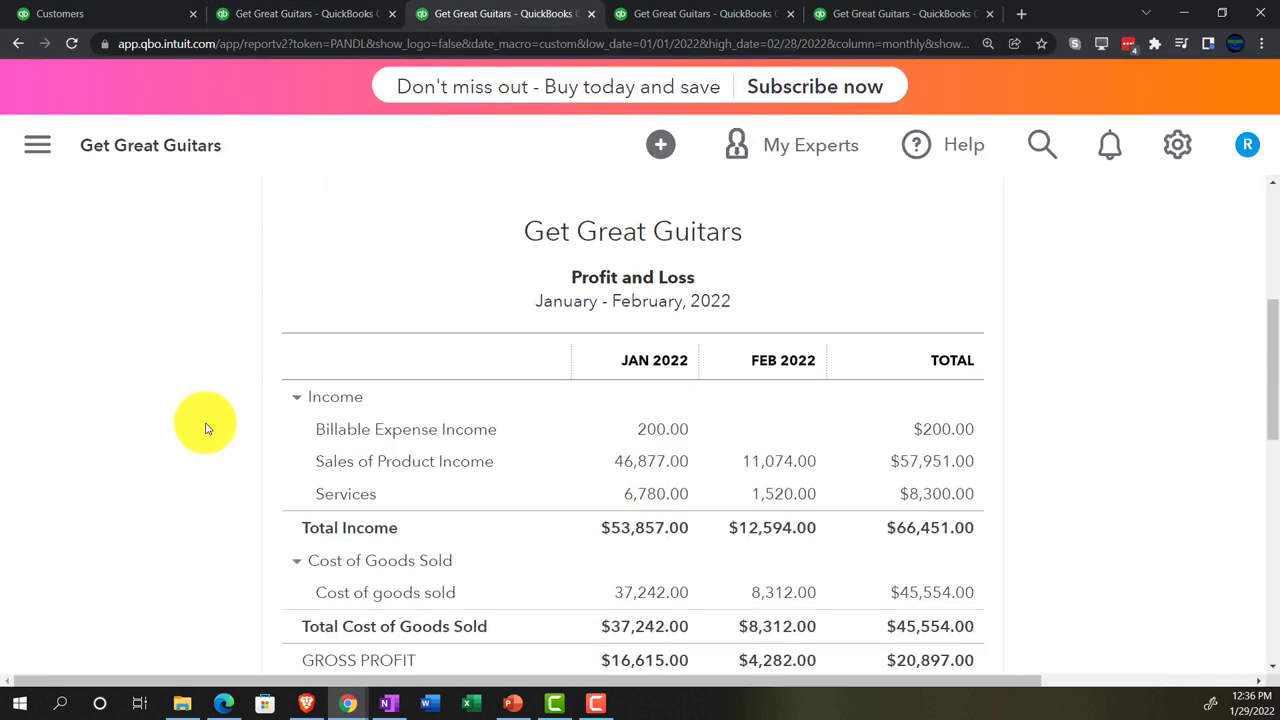
scroll(205, 428, down, 2)
scroll(205, 430, down, 3)
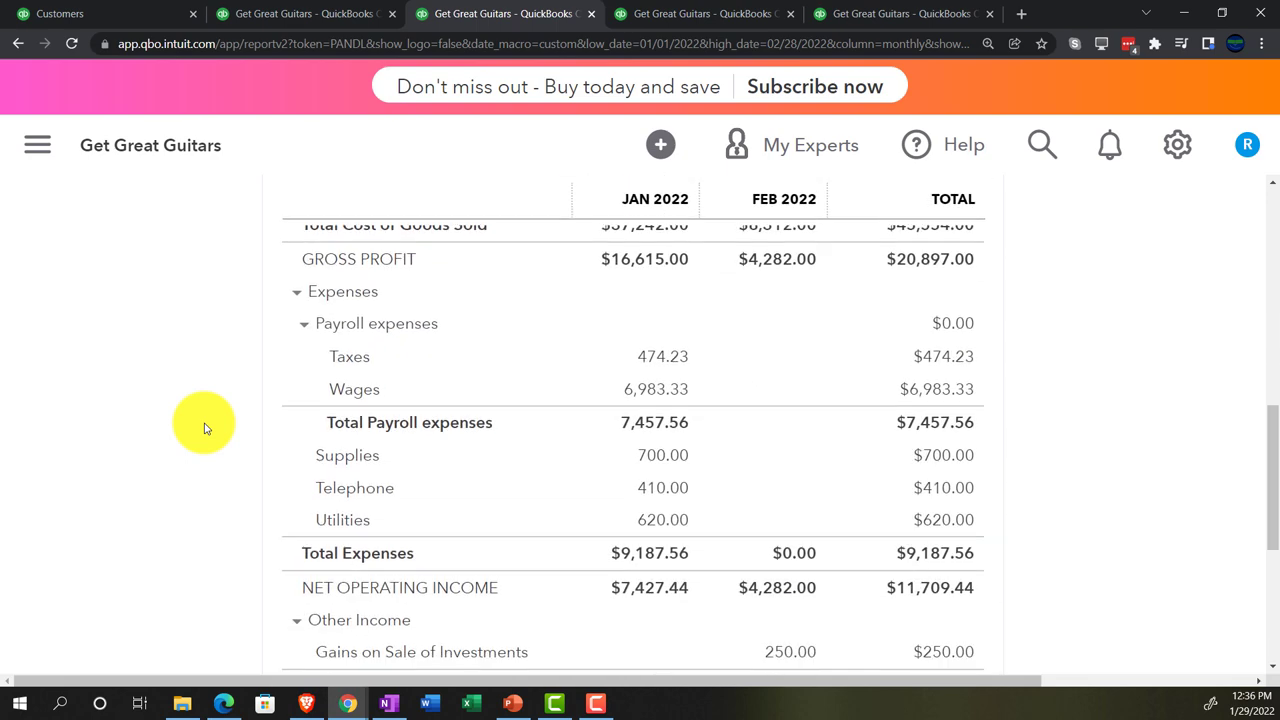
scroll(204, 438, down, 1)
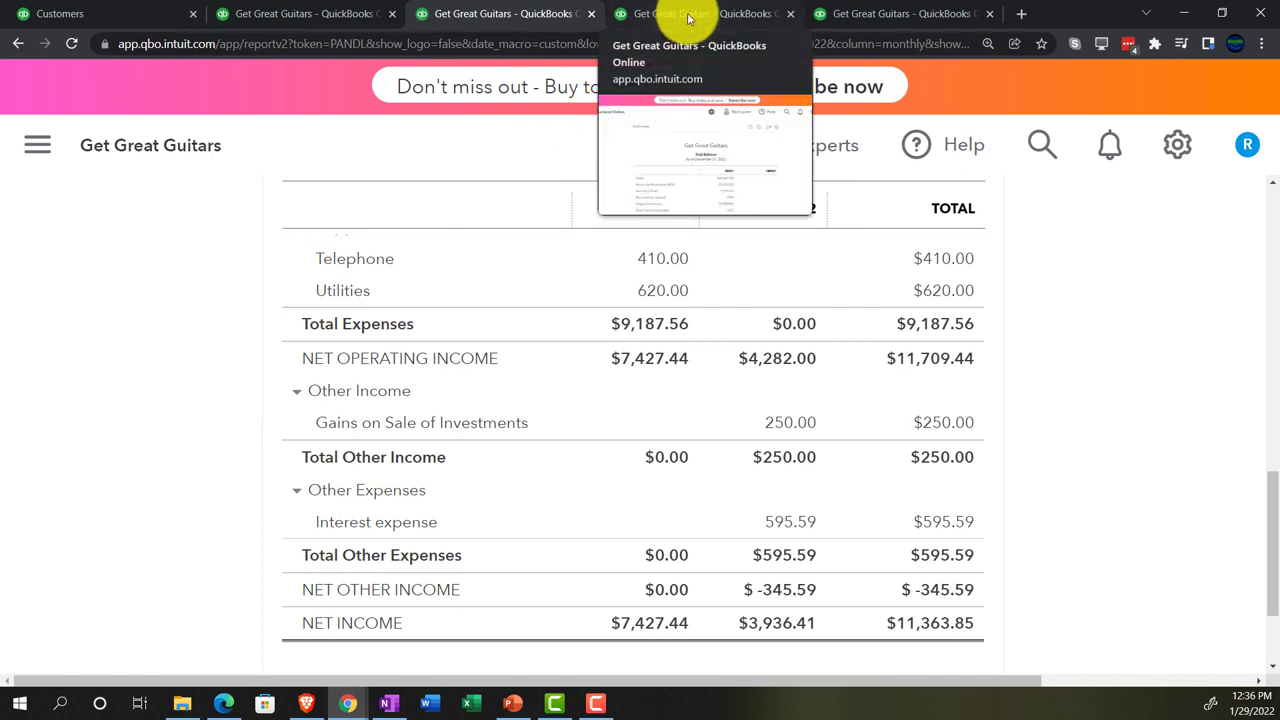
Check Customer 5's balance in the Customer Balance Detail report and switch to the Trial Balance report's settings
click(876, 14)
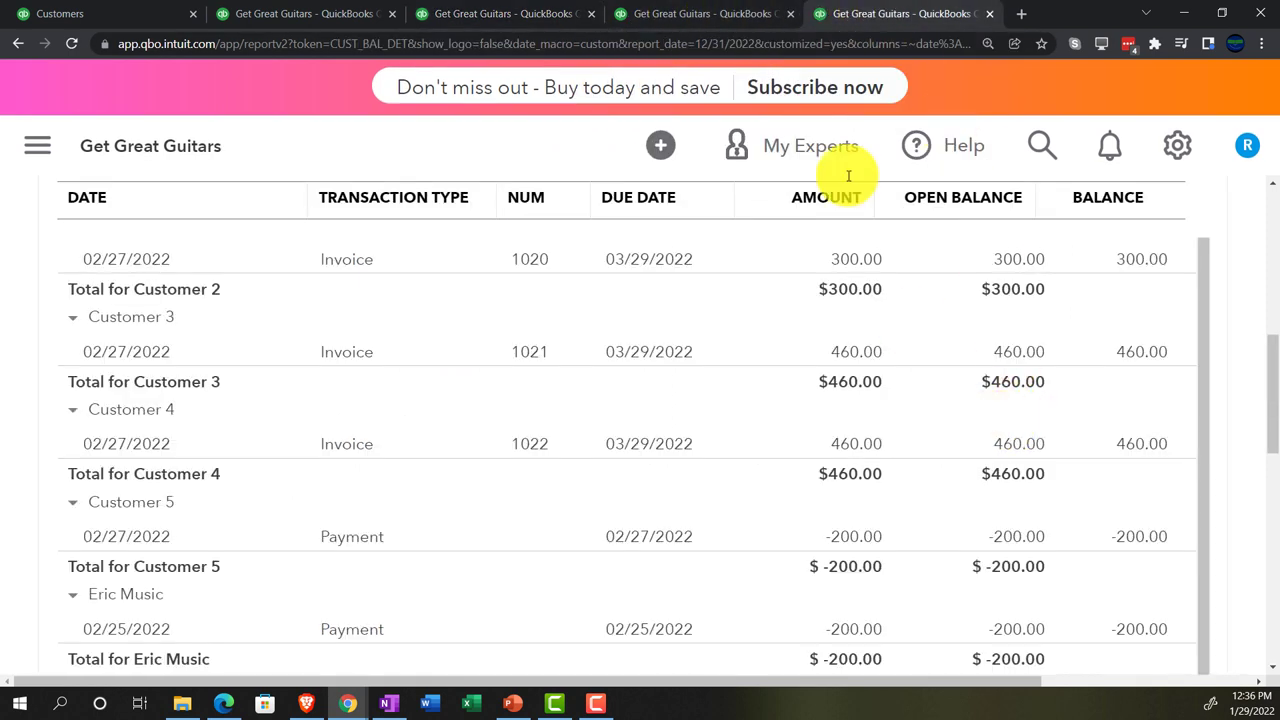
click(665, 13)
scroll(966, 446, up, 3)
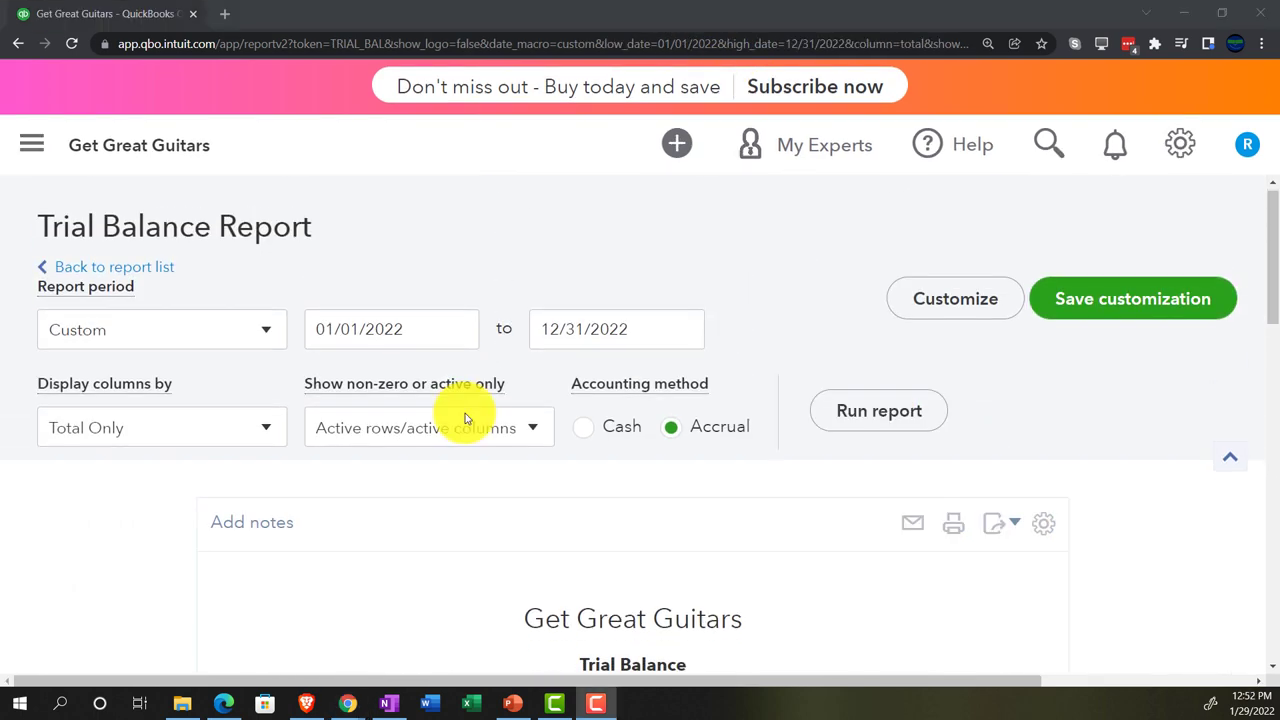
Run the Trial Balance report for the period 01/01/2022 to 12/31/2022
drag(432, 334, 257, 493)
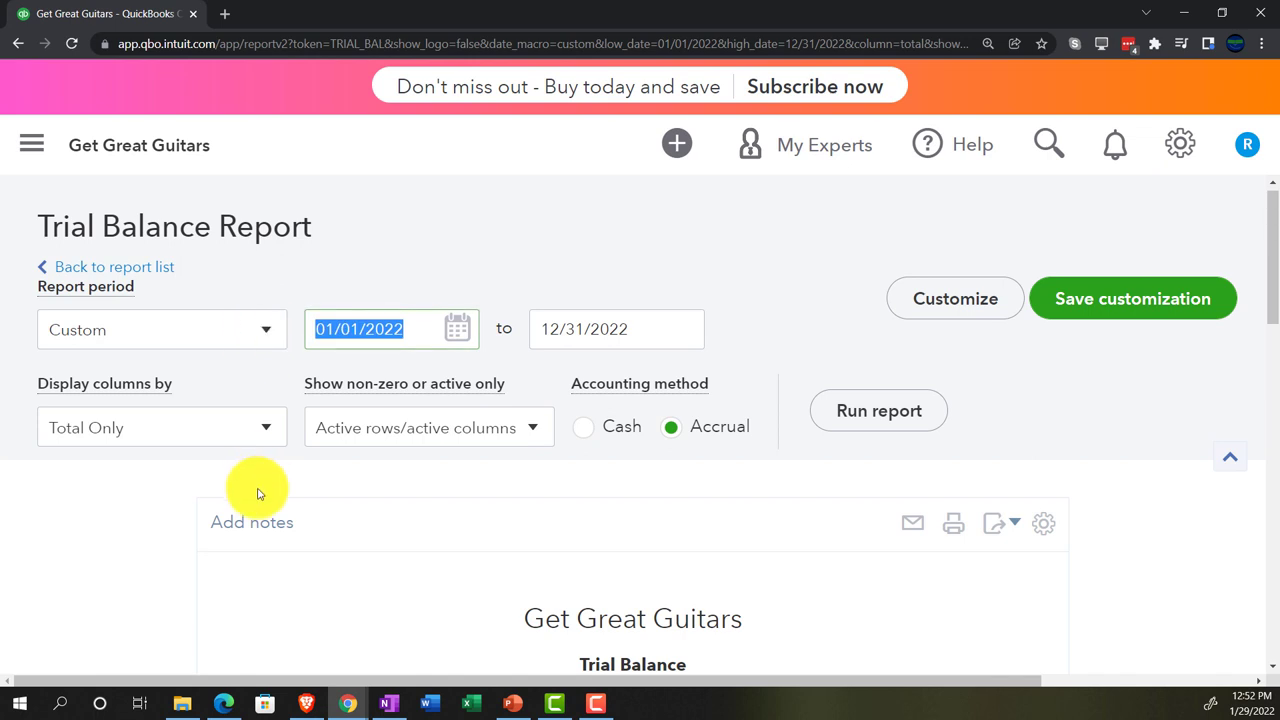
text(01012022)
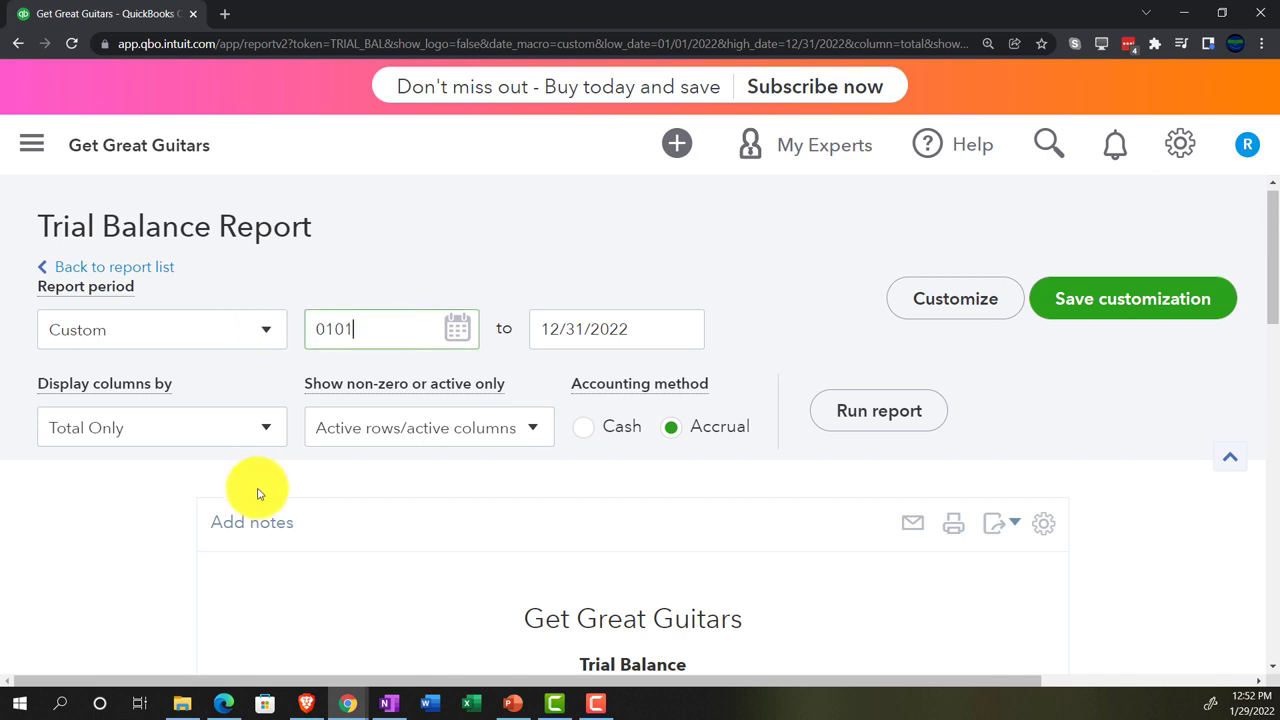
key(Tab)
text(12/31/2022)
key(Tab)
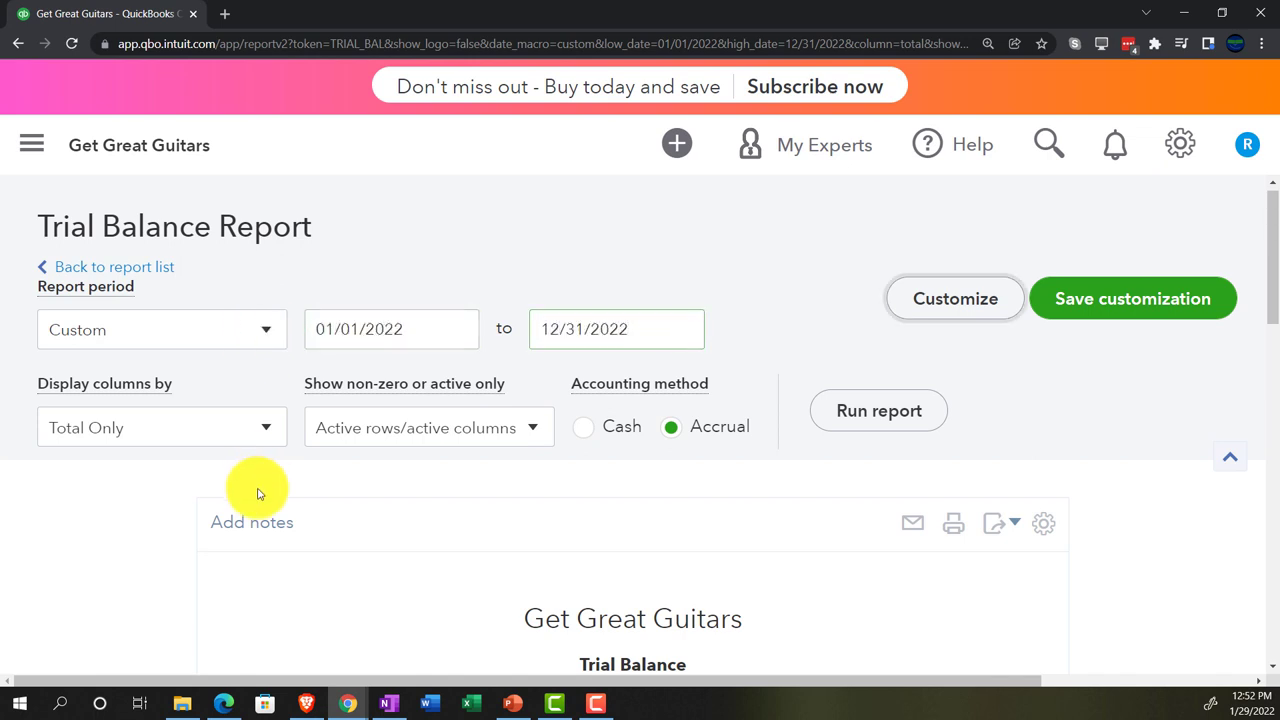
click(866, 426)
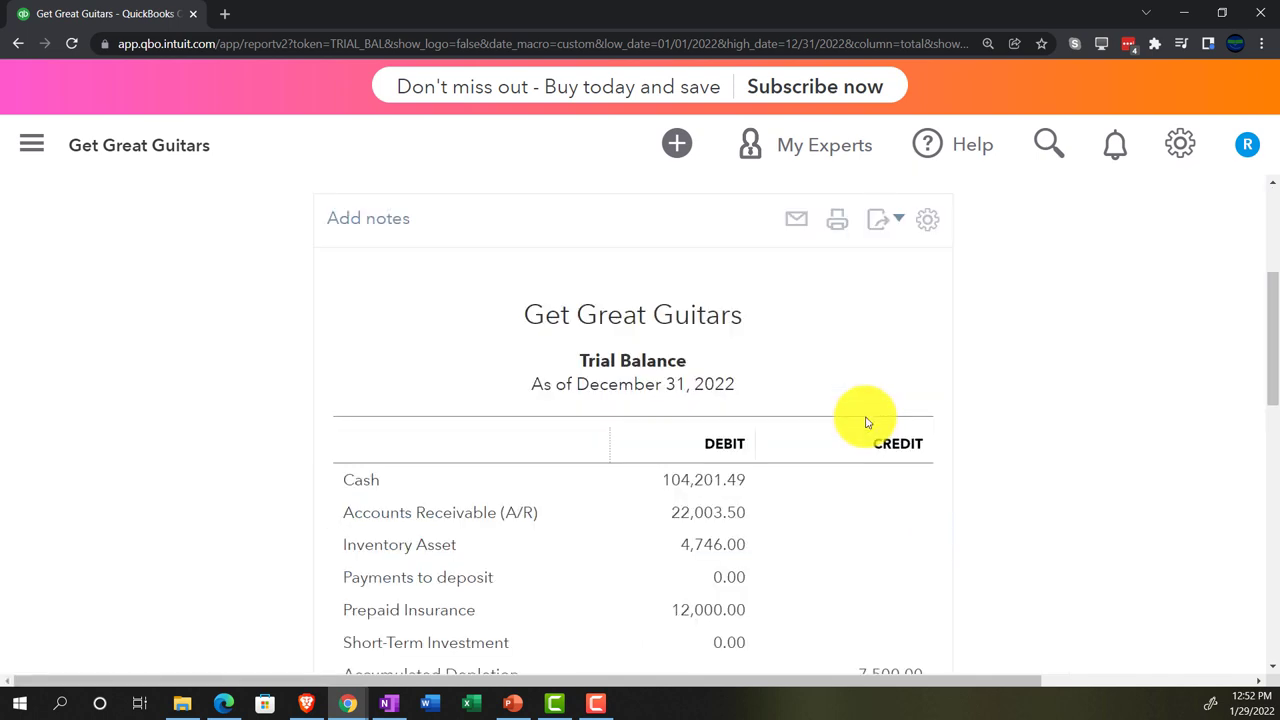
scroll(866, 422, down, 1)
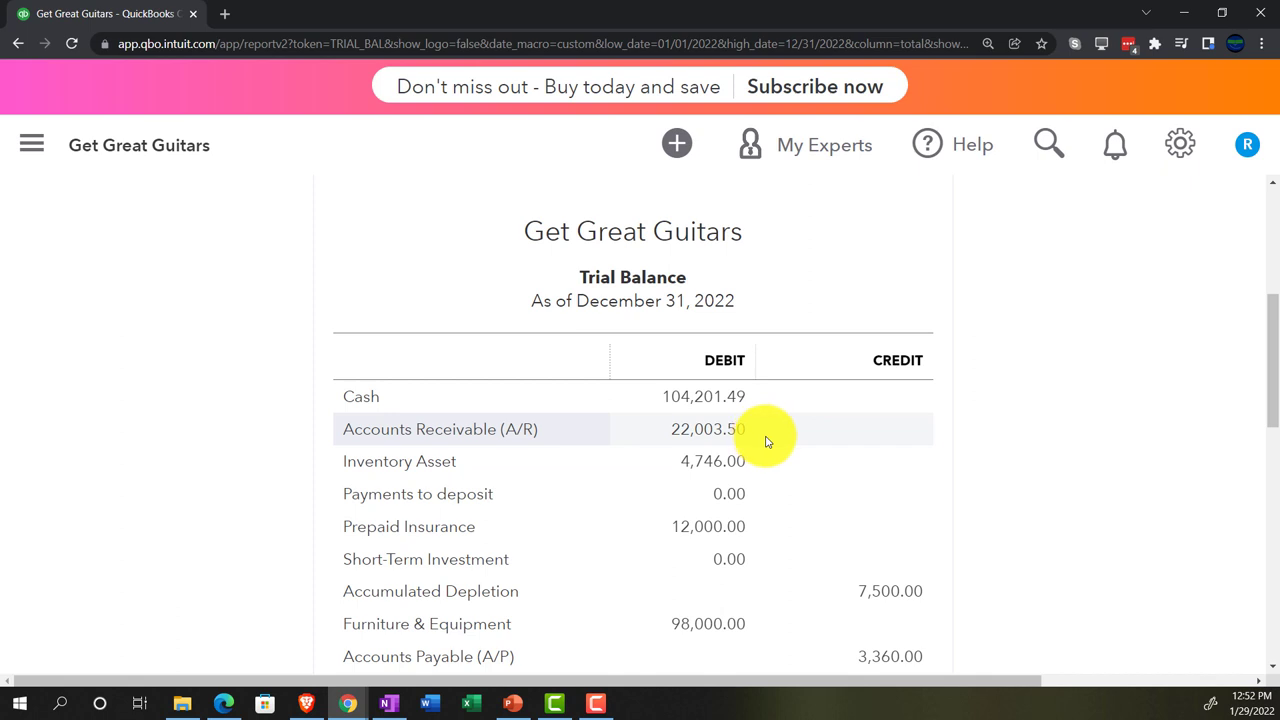
Drill into the Accounts Receivable balance on the Trial Balance and open String Music's 02/28/2022 invoice from its transactions
click(710, 441)
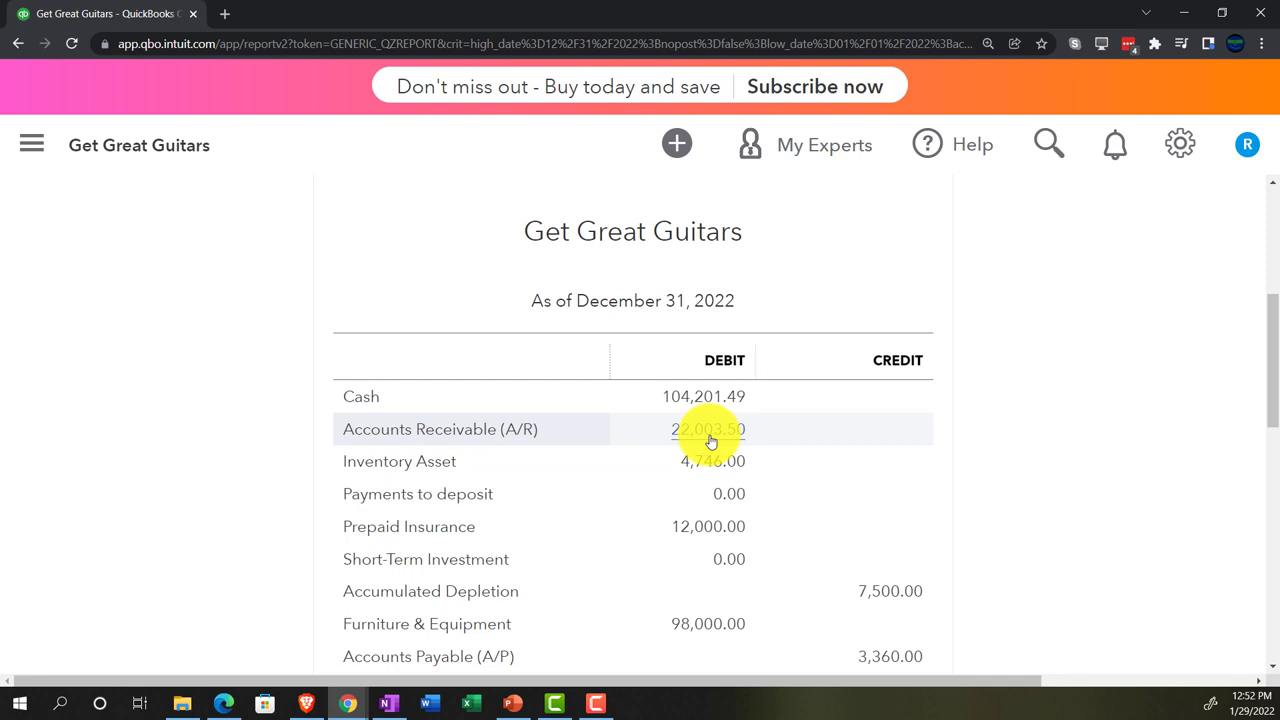
scroll(710, 441, down, 2)
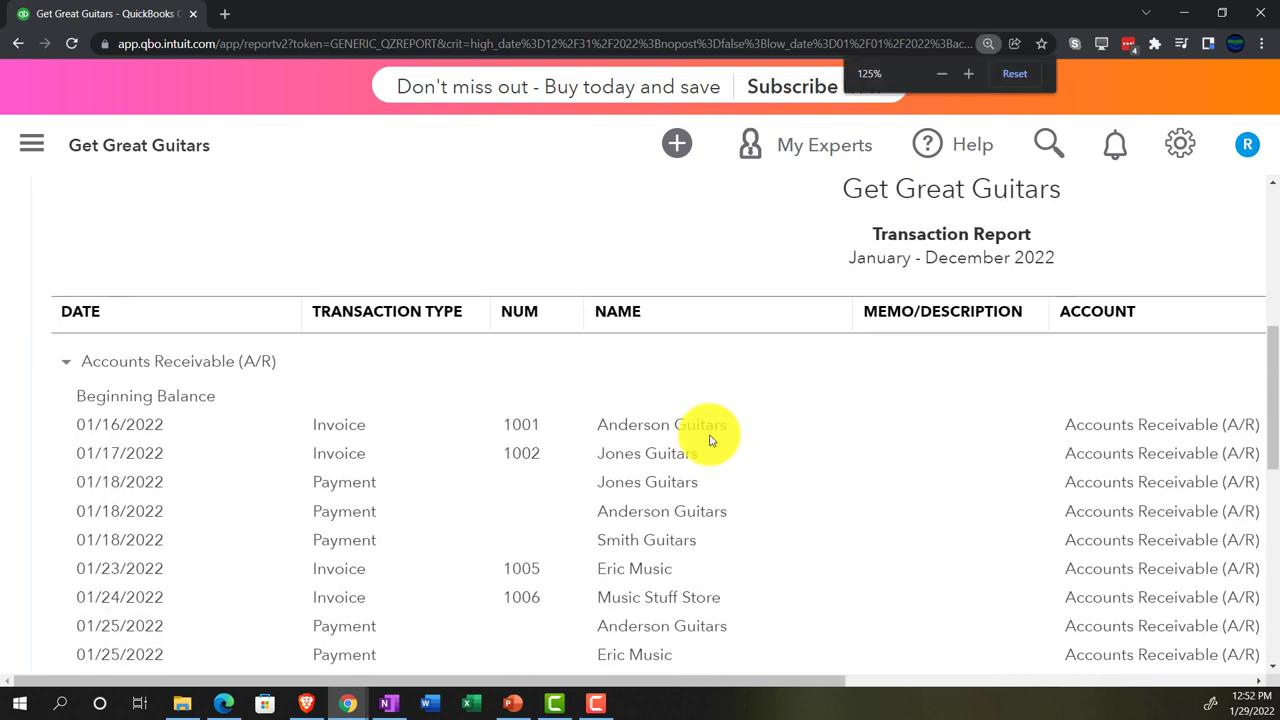
key(ctrl+minus)
key(ctrl+minus)
scroll(603, 480, down, 5)
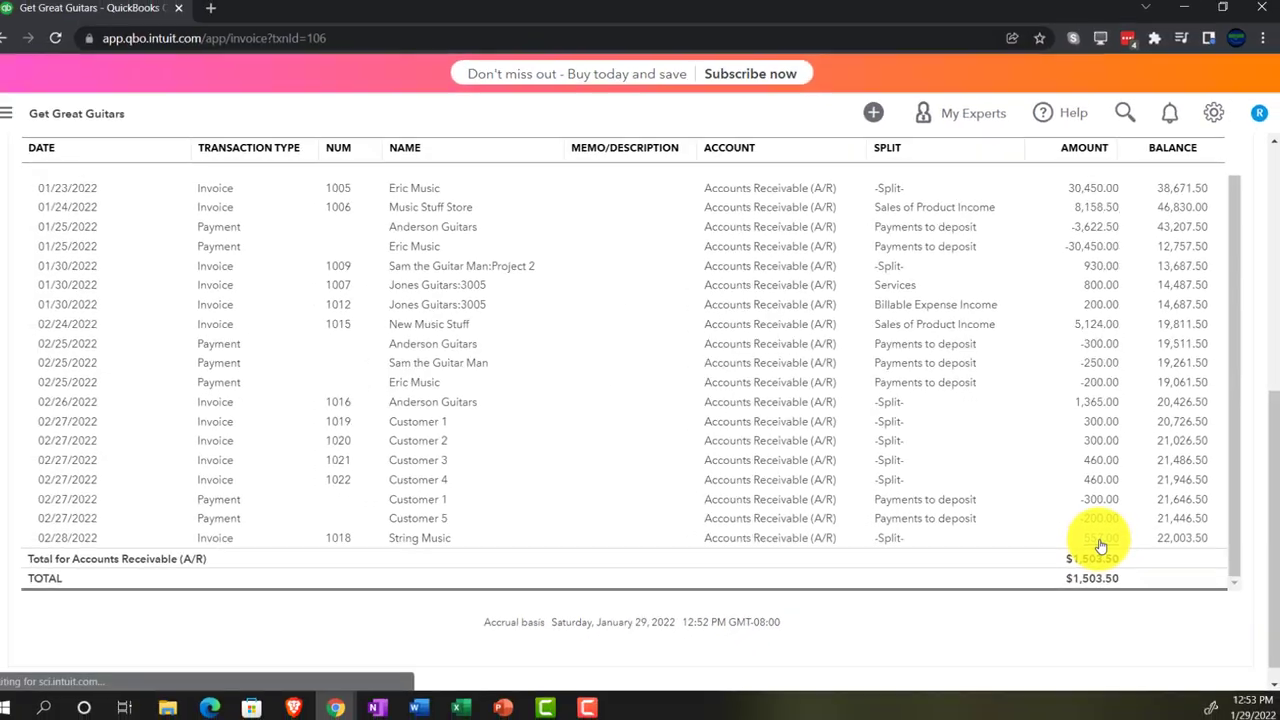
click(1049, 628)
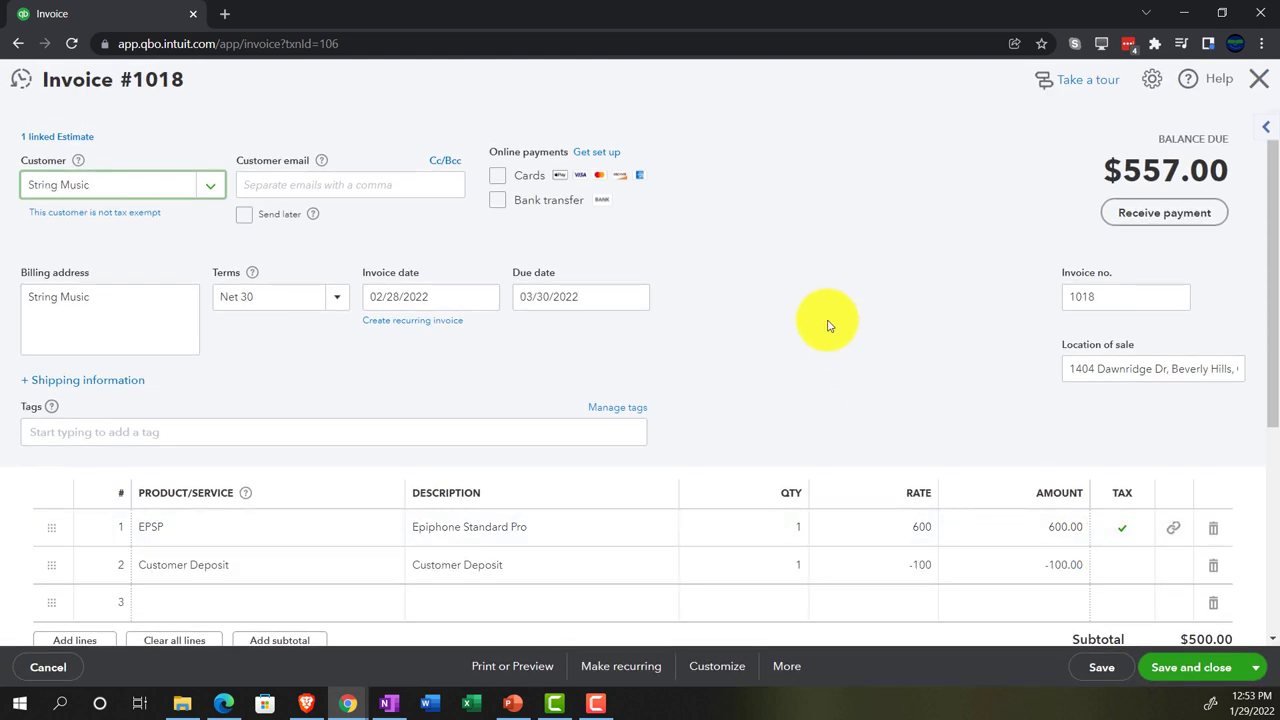
Override the String Music invoice's sales tax with a 5% rate, reason "Other (or reason not listed)", and save and close the invoice
scroll(828, 325, down, 2)
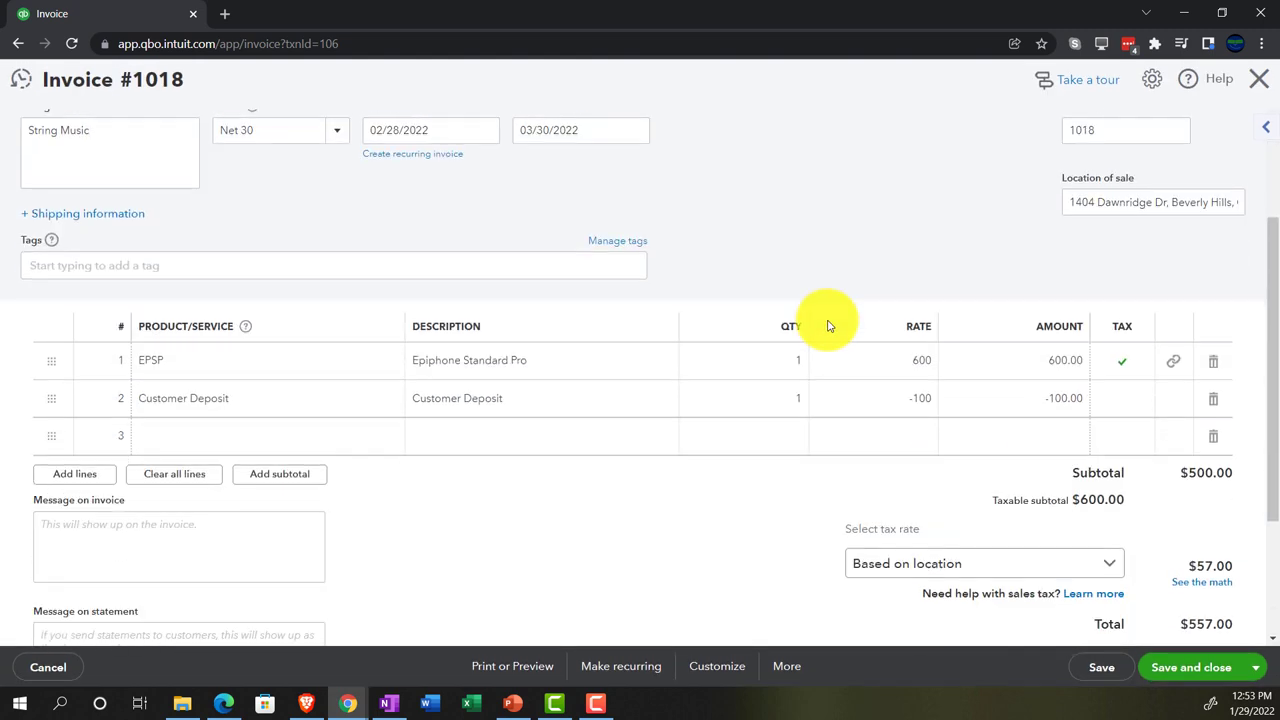
scroll(829, 370, down, 1)
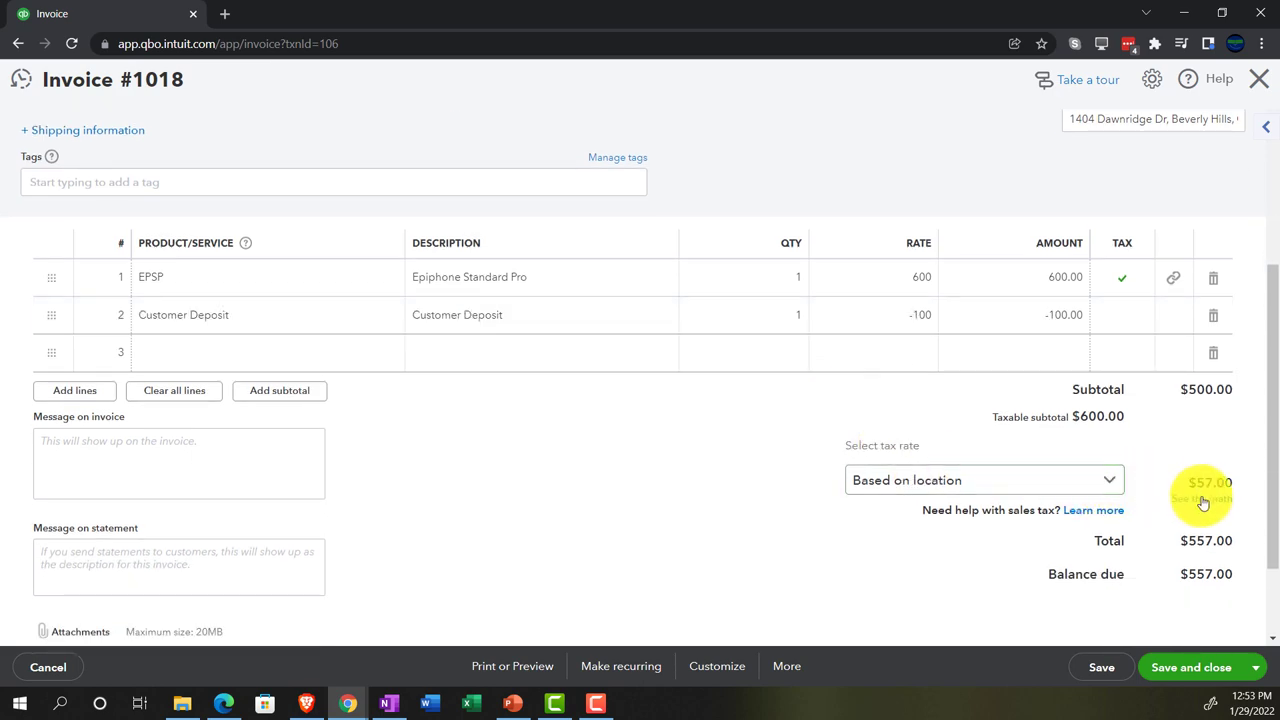
click(1208, 500)
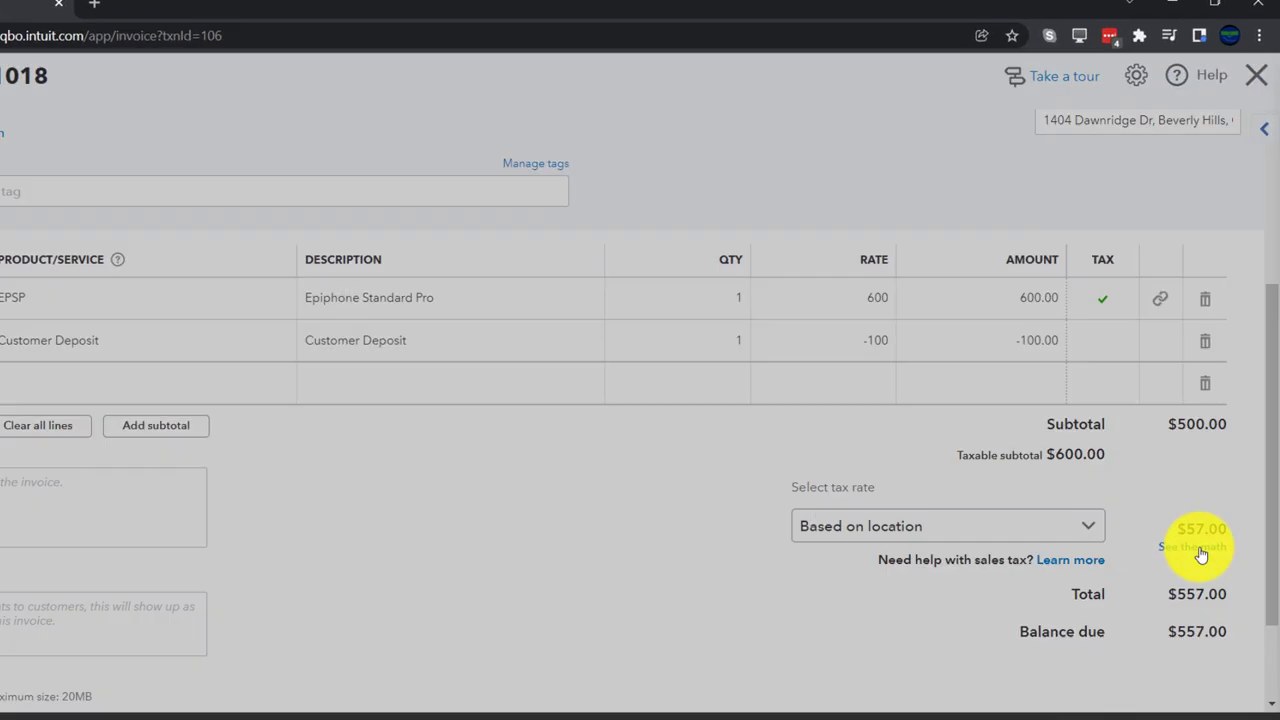
scroll(692, 678, down, 3)
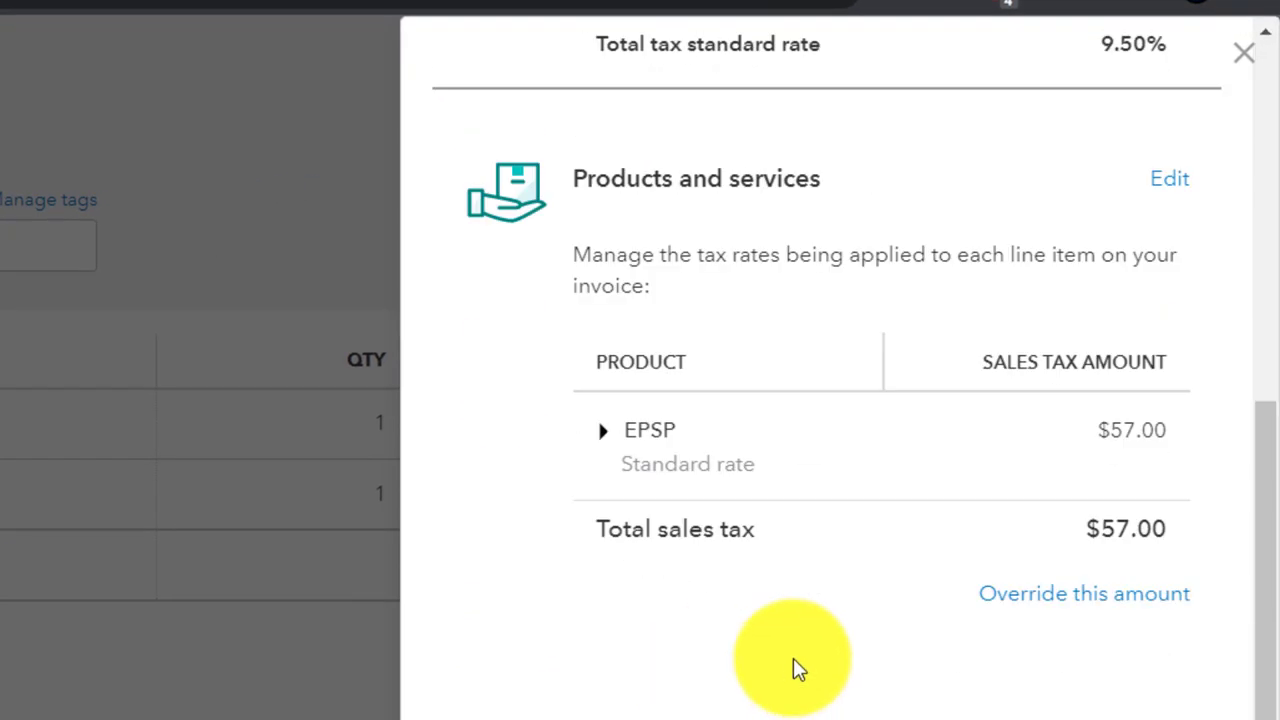
click(1037, 600)
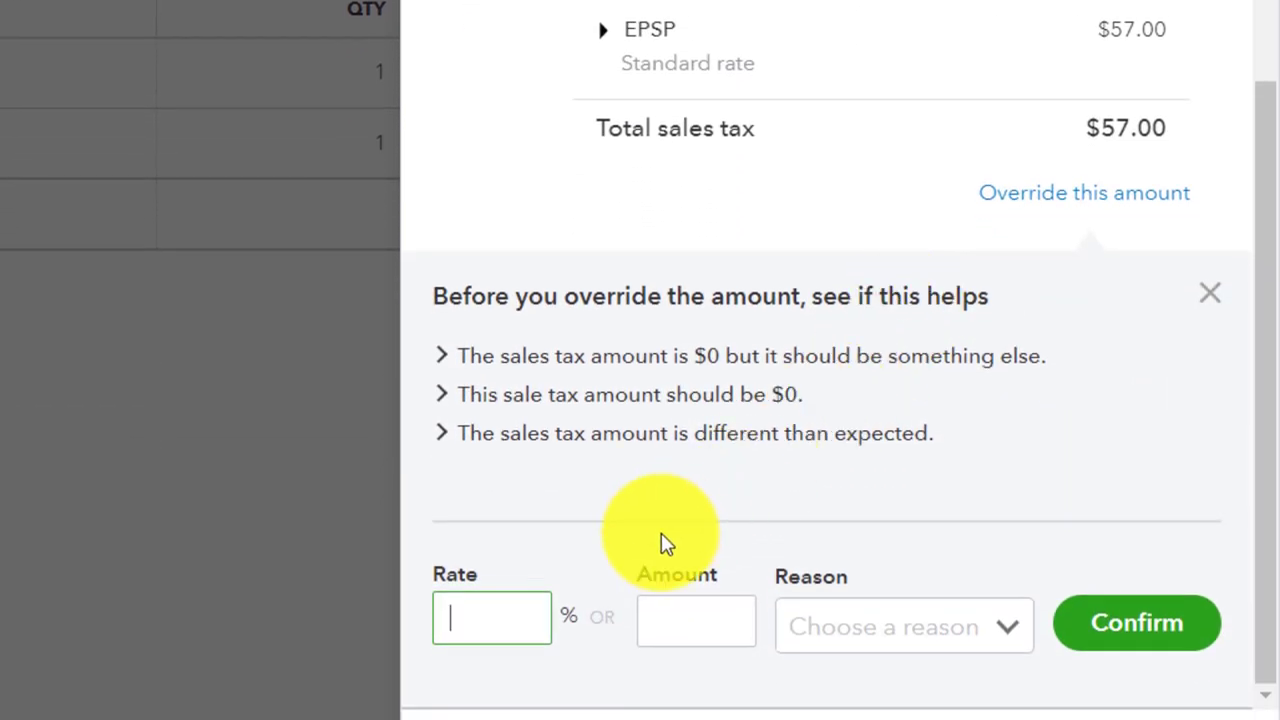
key(BackSpace)
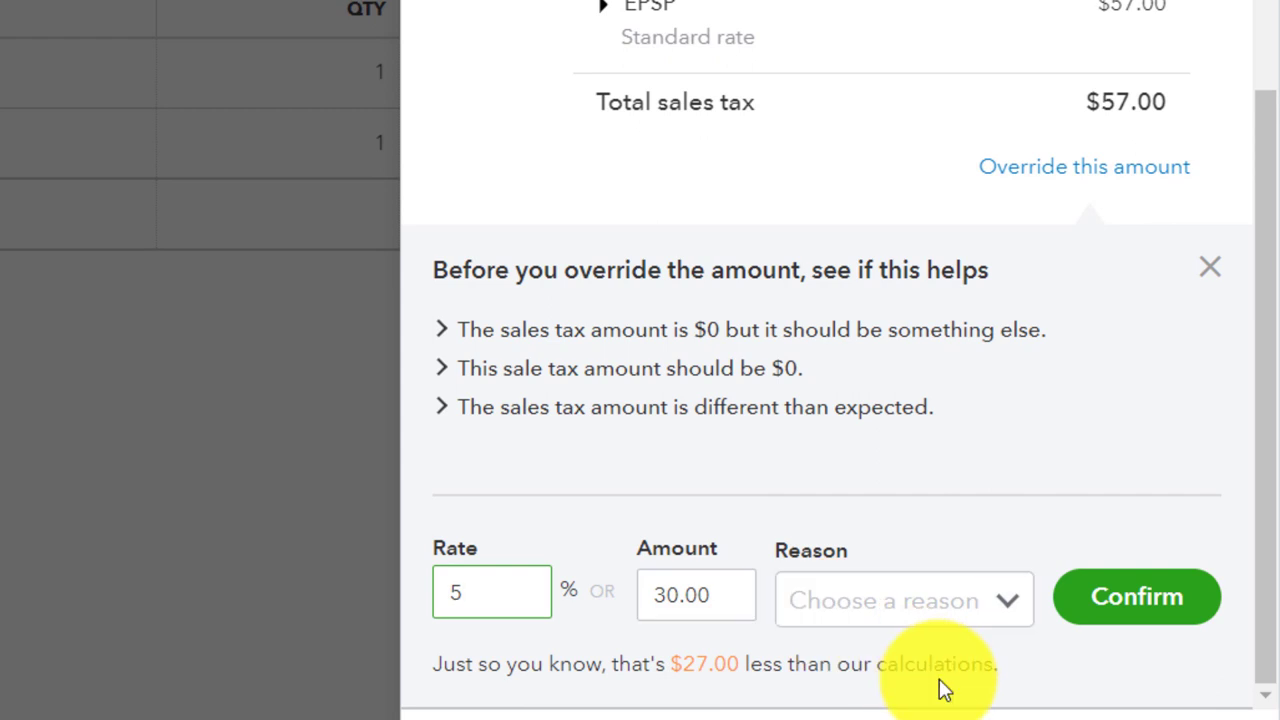
click(1127, 605)
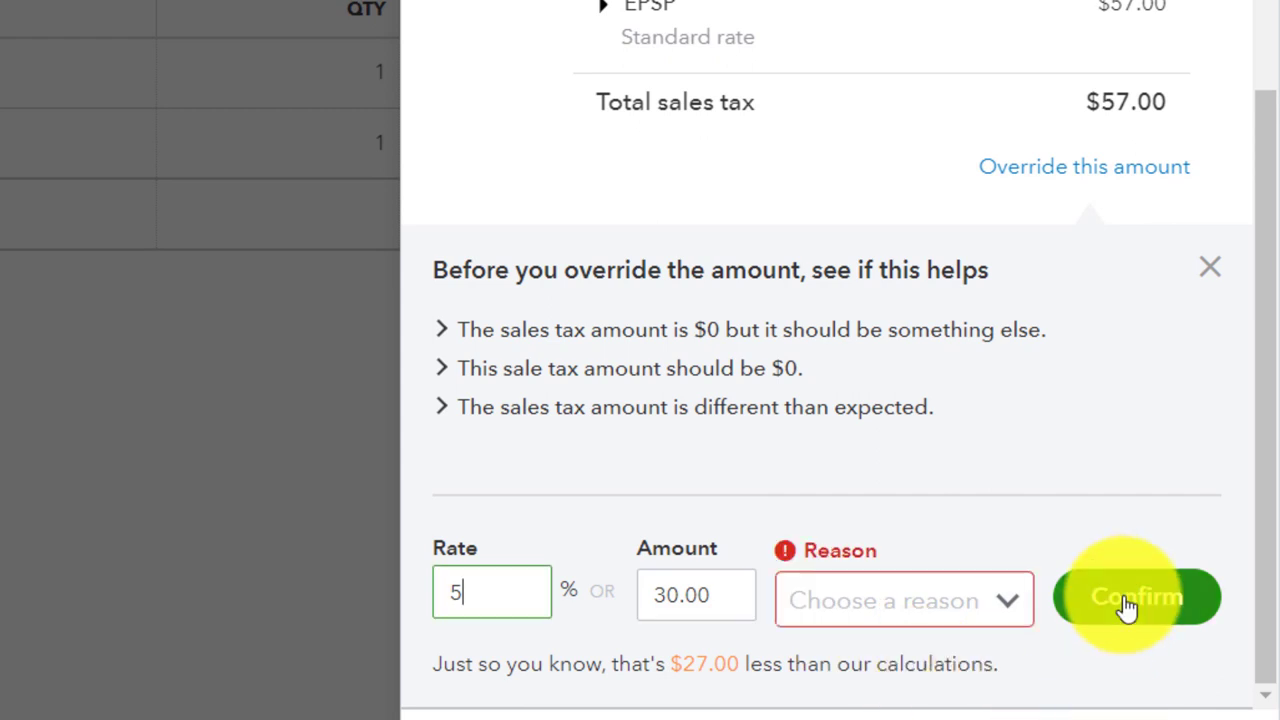
click(1005, 605)
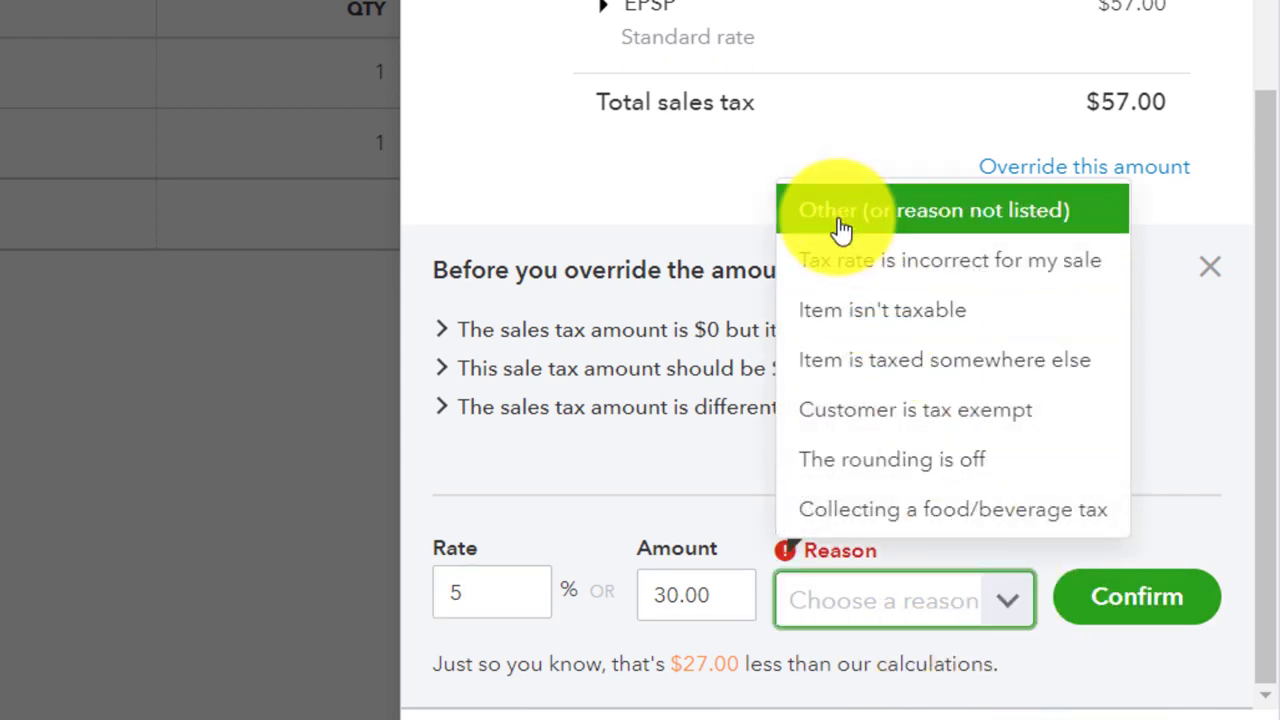
click(837, 229)
click(1080, 594)
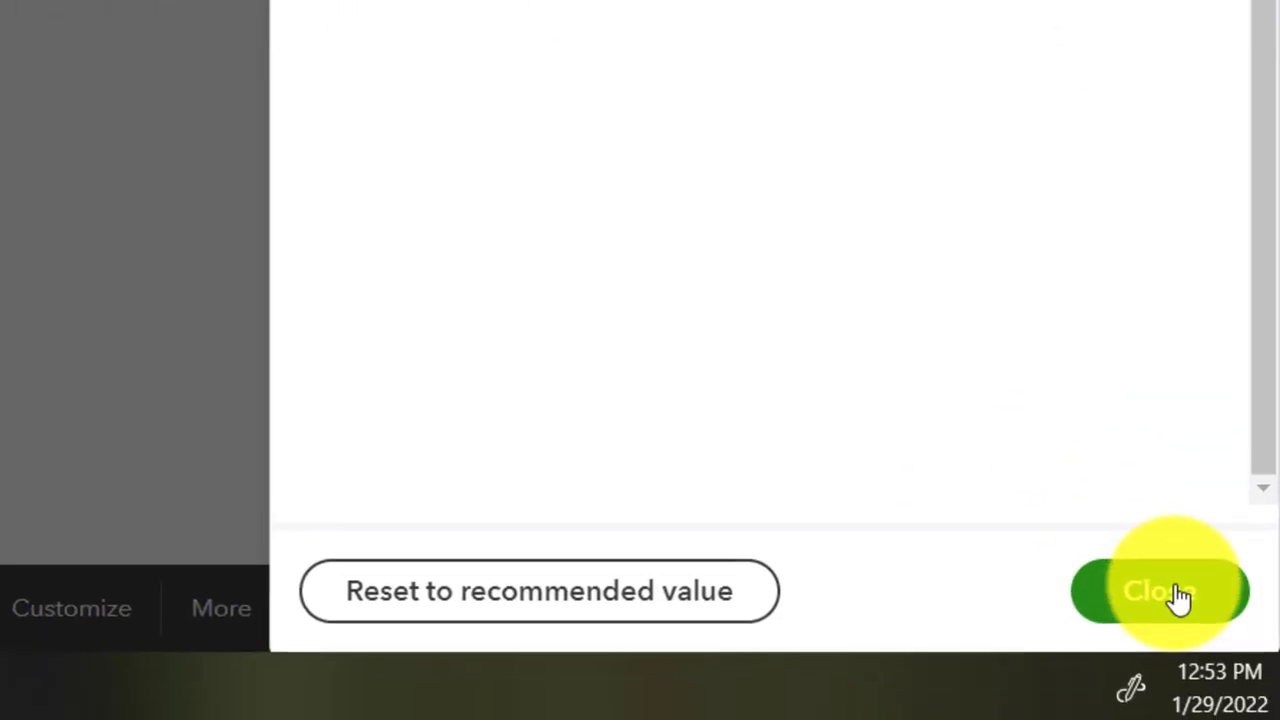
click(1175, 712)
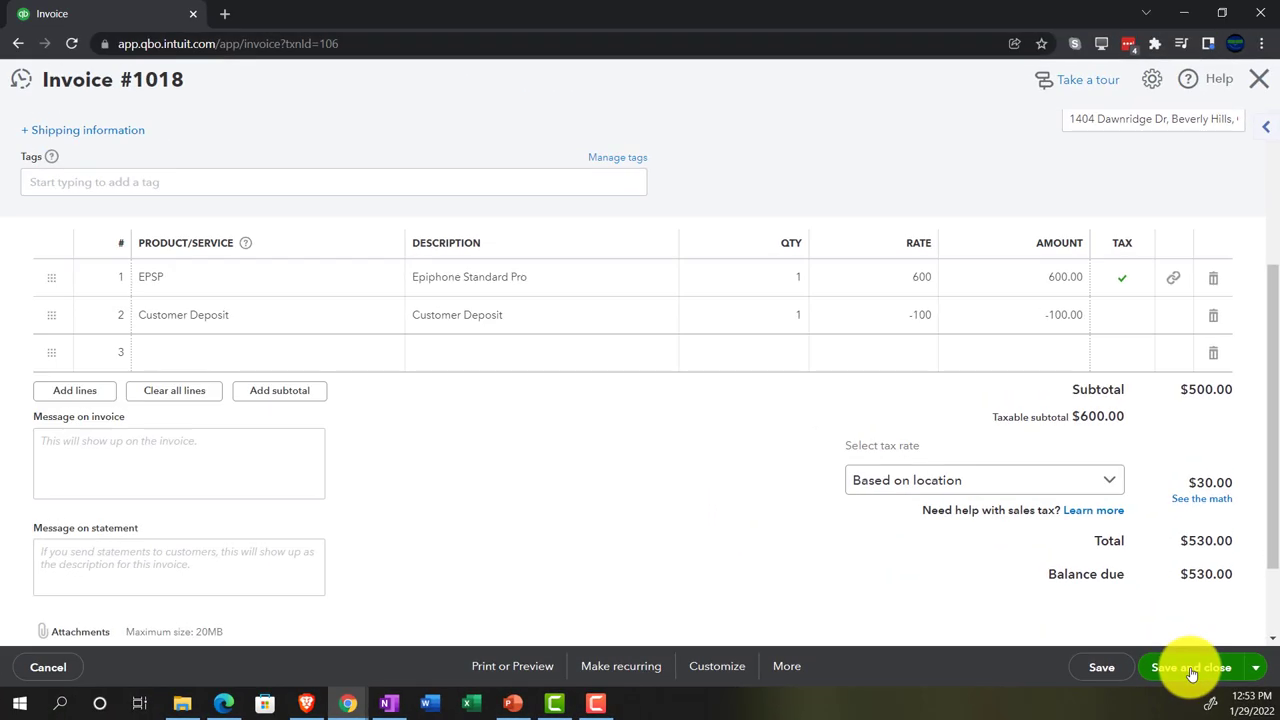
click(1192, 668)
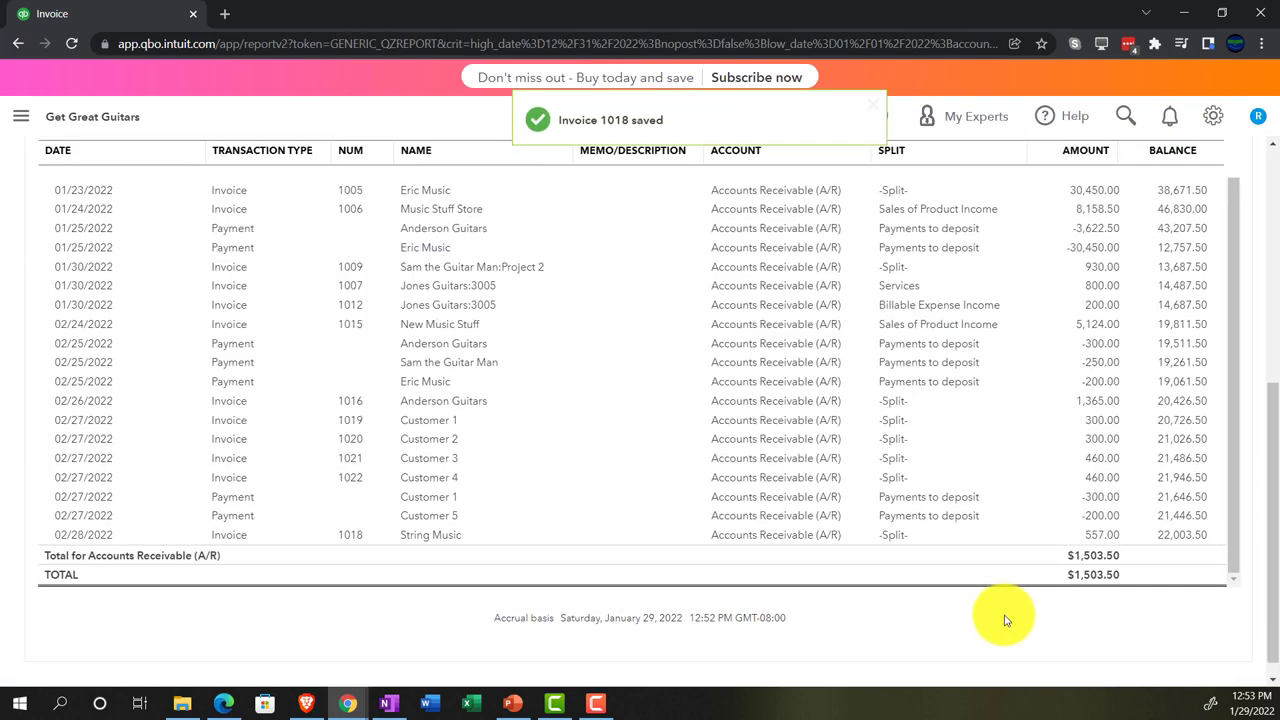
Review the String Music invoice in the refreshed Accounts Receivable transaction report and return to the Trial Balance
scroll(332, 480, up, 10)
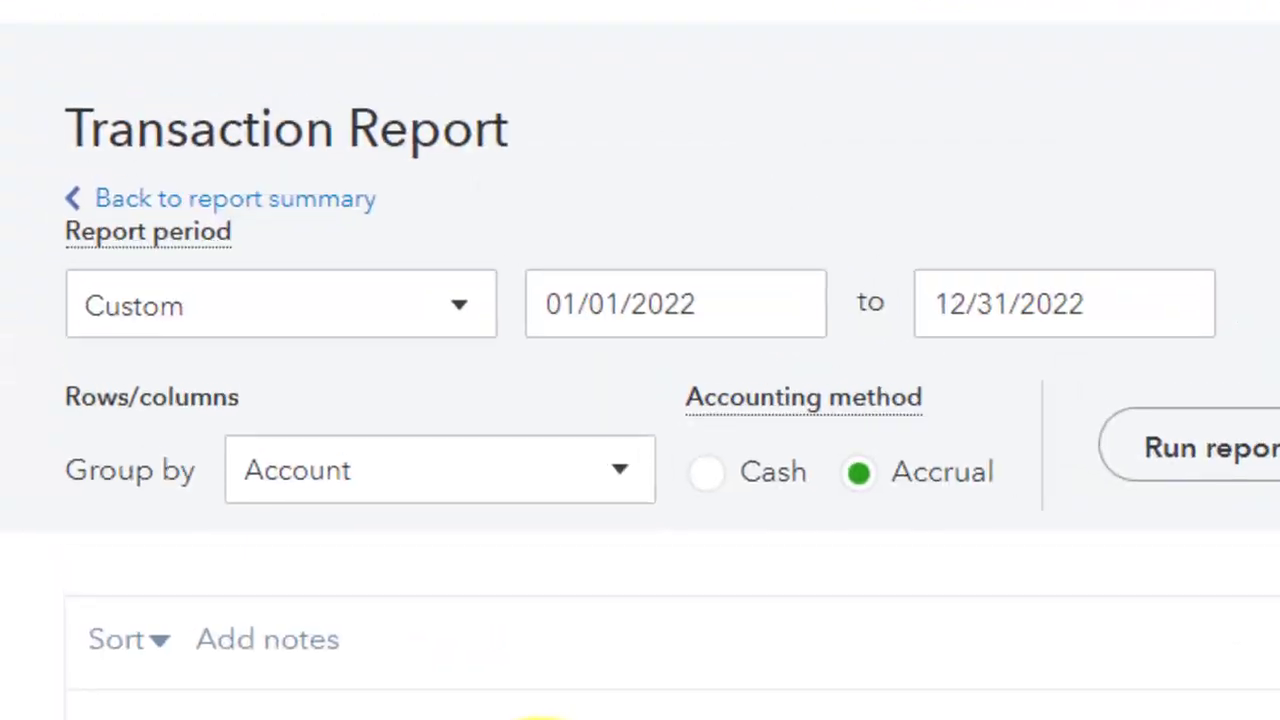
scroll(300, 600, down, 10)
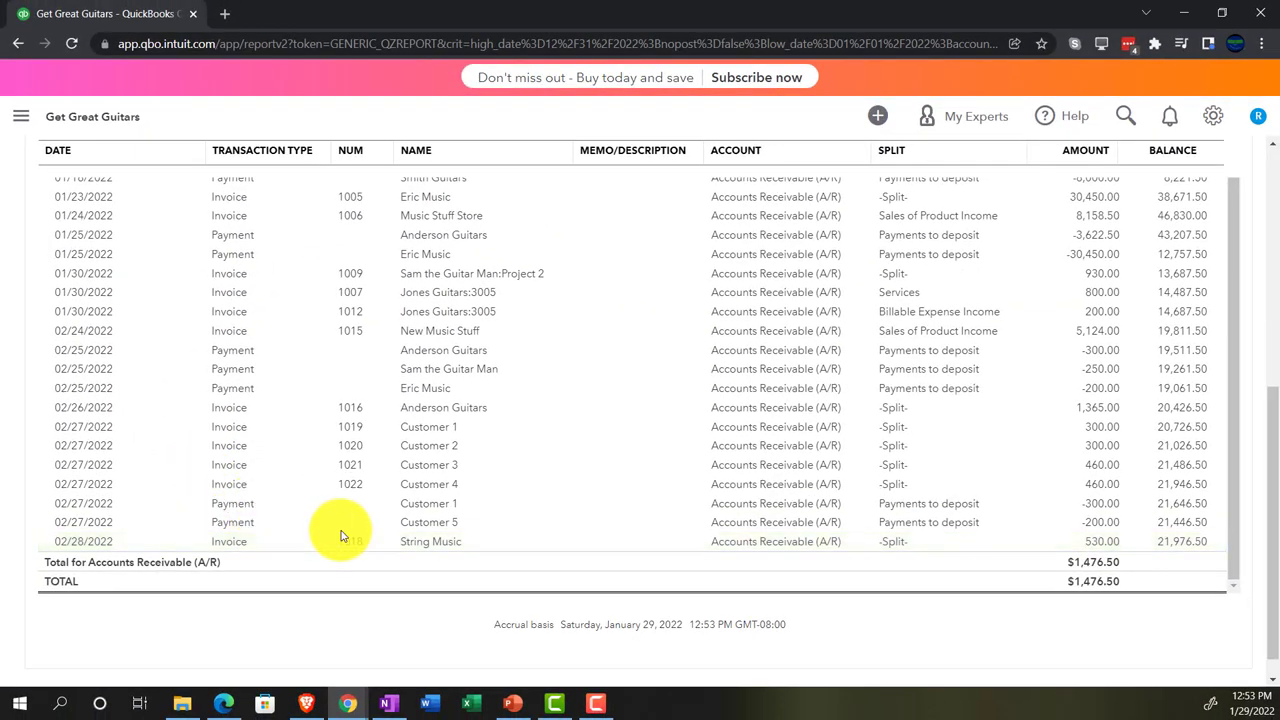
scroll(190, 385, up, 5)
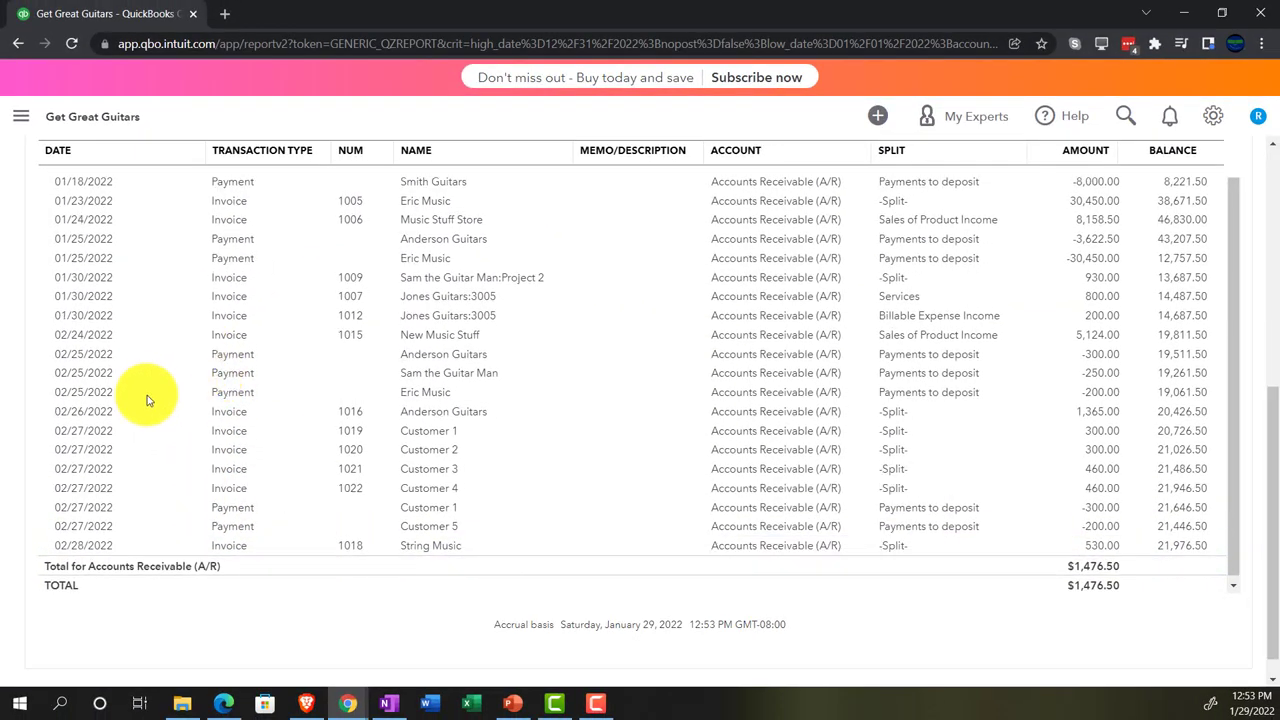
click(109, 205)
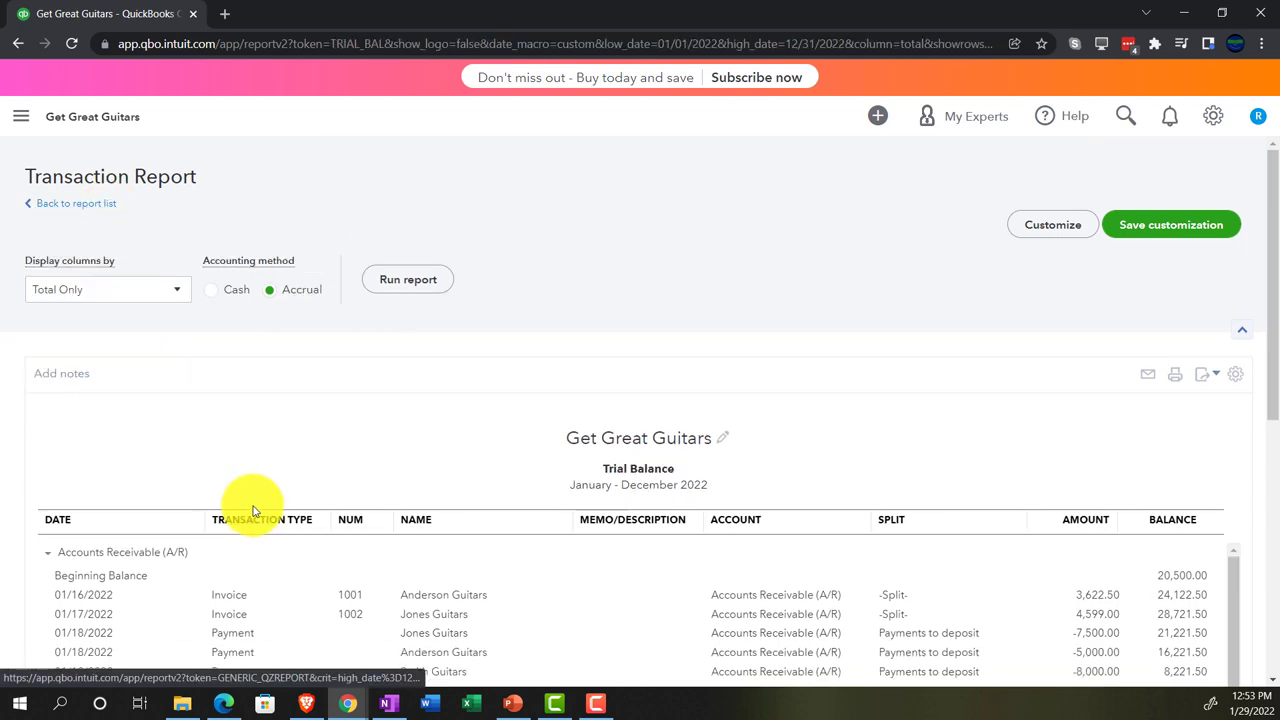
Review the account balances in the December 31, 2022 Trial Balance from Cash down to the debit and credit totals
scroll(270, 530, down, 3)
key(ctrl+plus)
key(ctrl+plus)
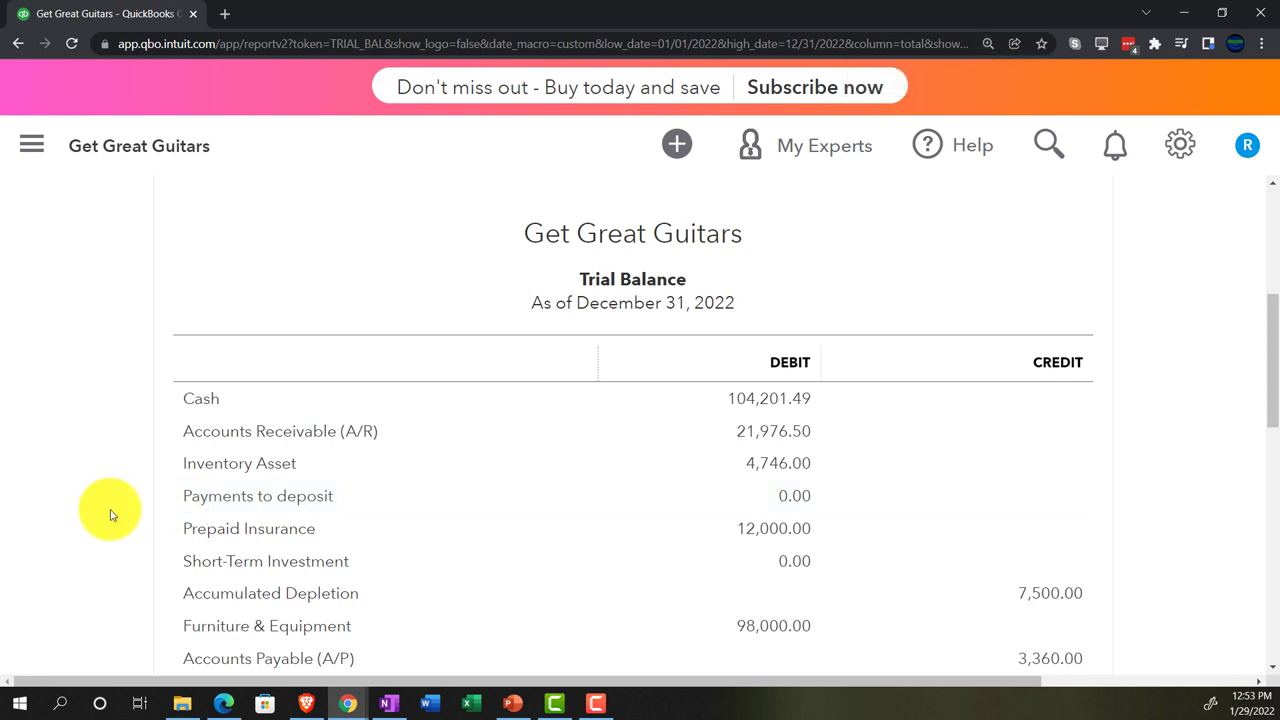
scroll(111, 515, down, 1)
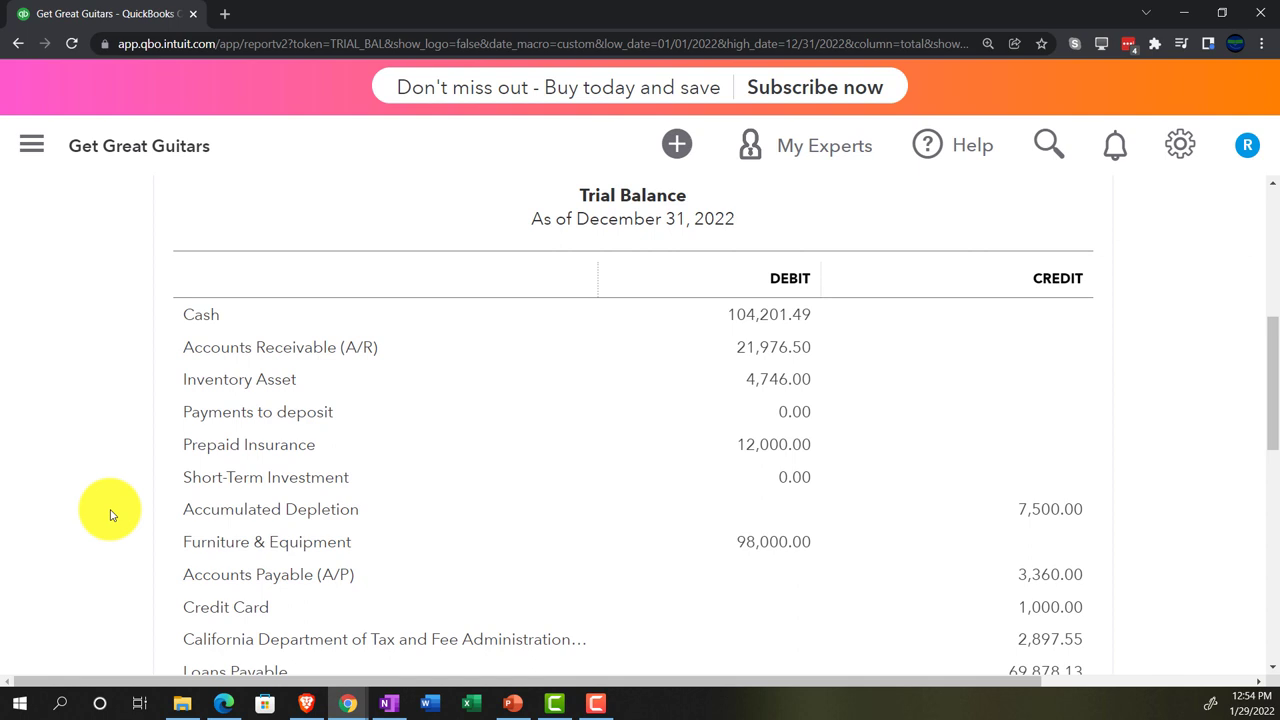
scroll(111, 515, down, 3)
scroll(111, 515, down, 1)
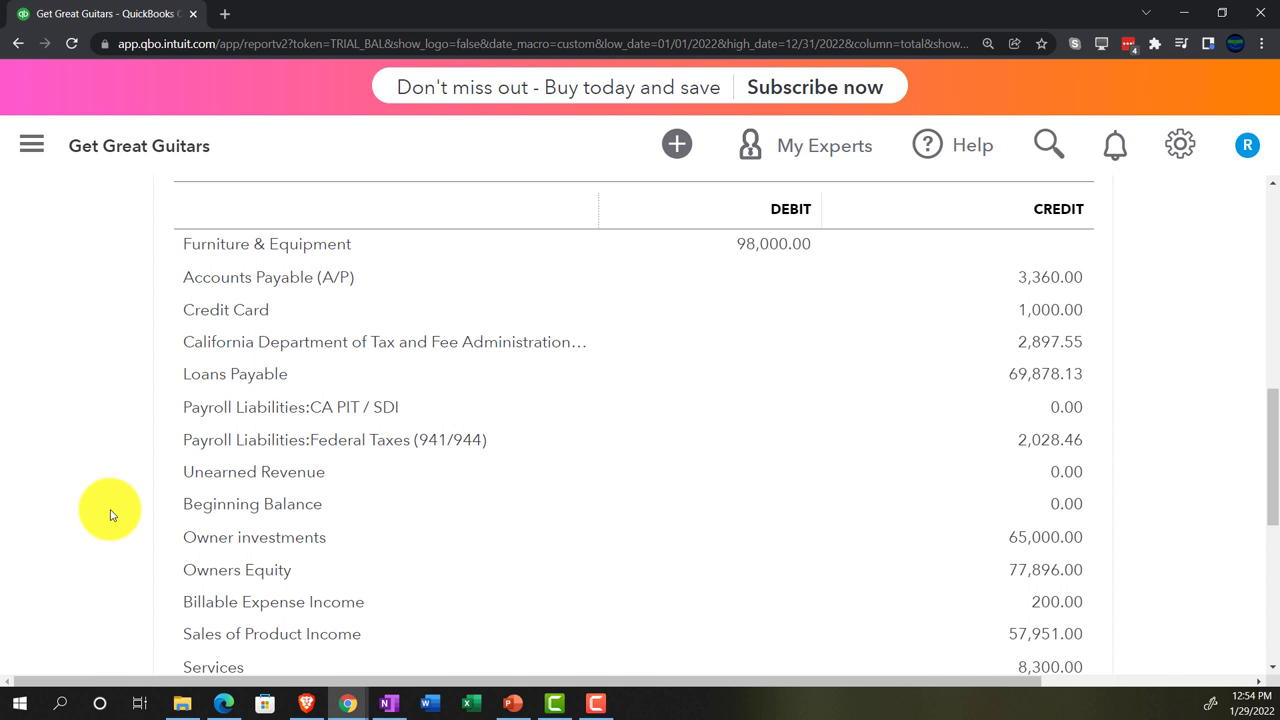
scroll(111, 515, down, 5)
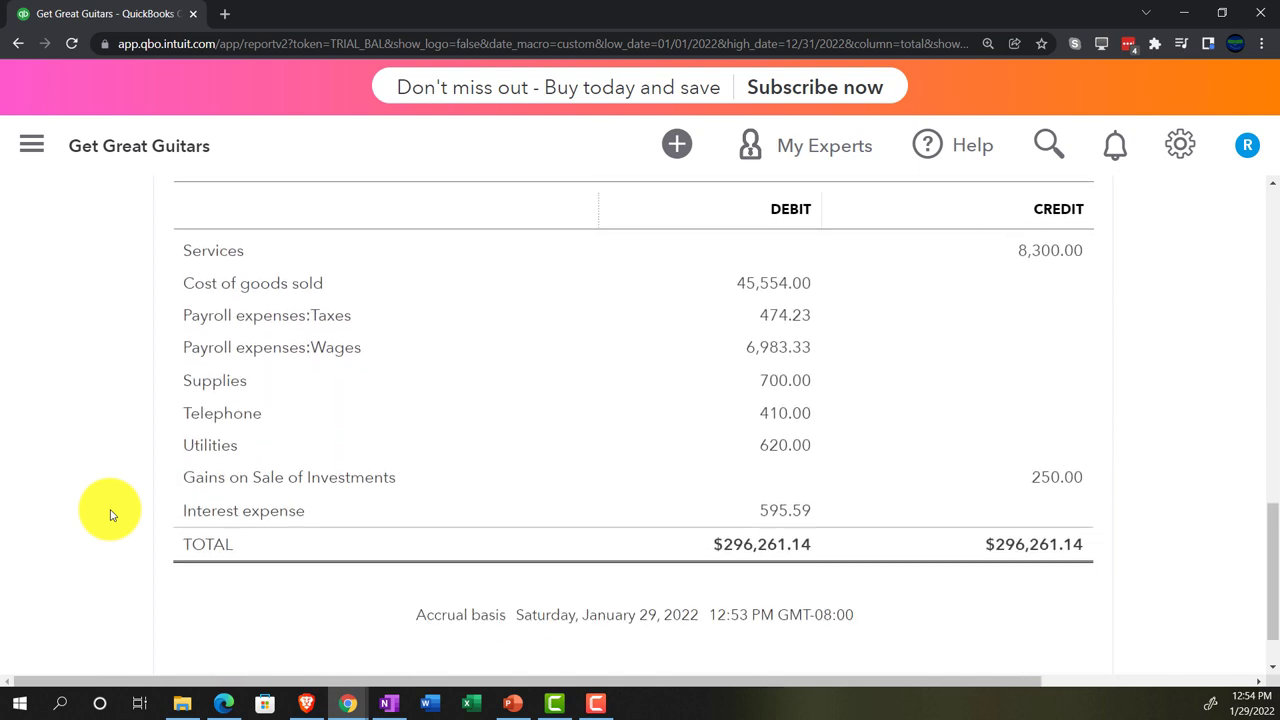